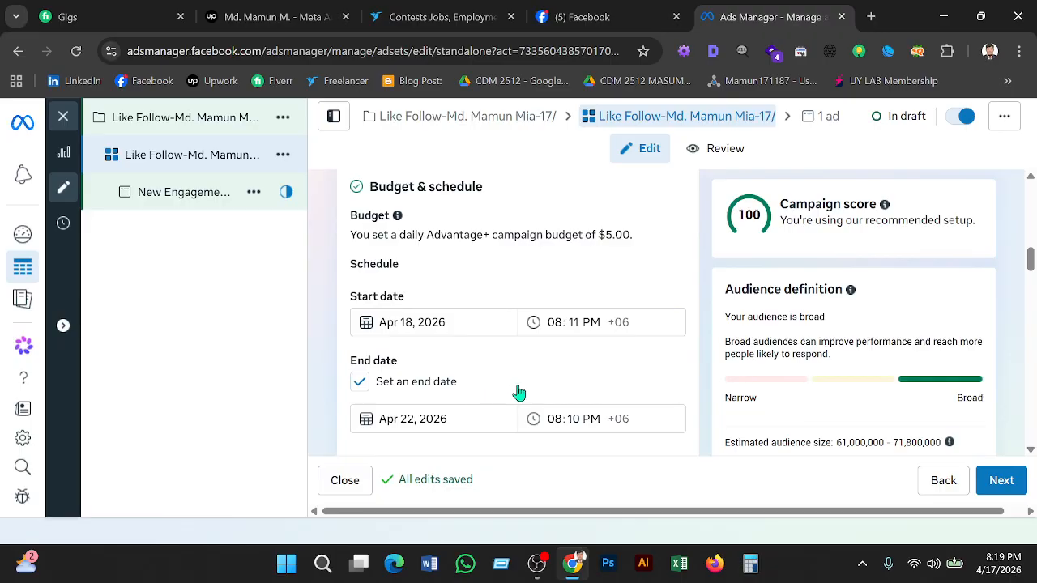
Step: Review the ad set's schedule, location, audience, brand safety and inventory filter settings, and continue to the ad level
{"action": "scroll", "coordinate": [519, 393], "scroll_direction": "down", "scroll_amount": 10}
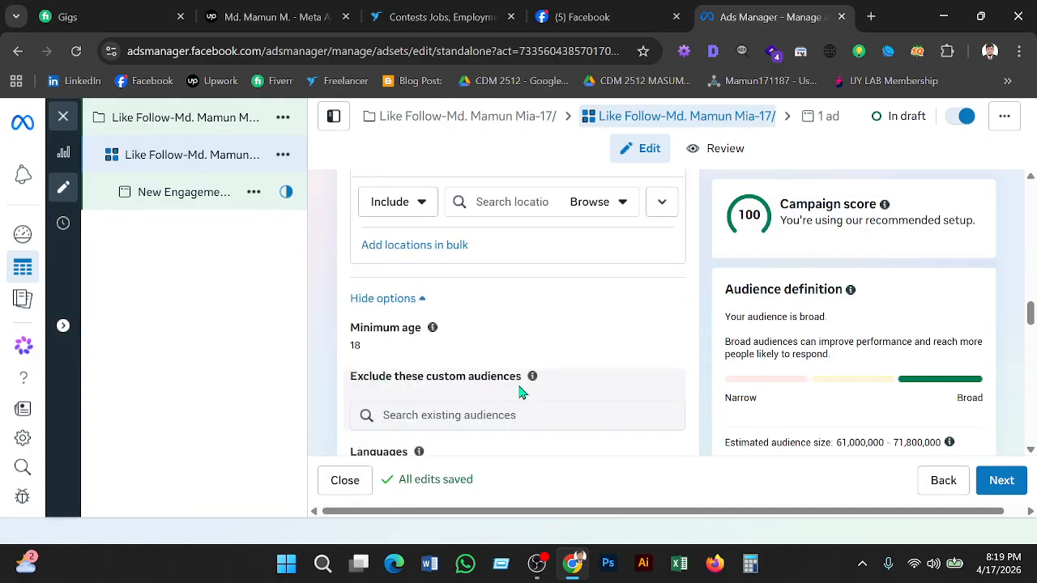
{"action": "scroll", "coordinate": [520, 389], "scroll_direction": "down", "scroll_amount": 10}
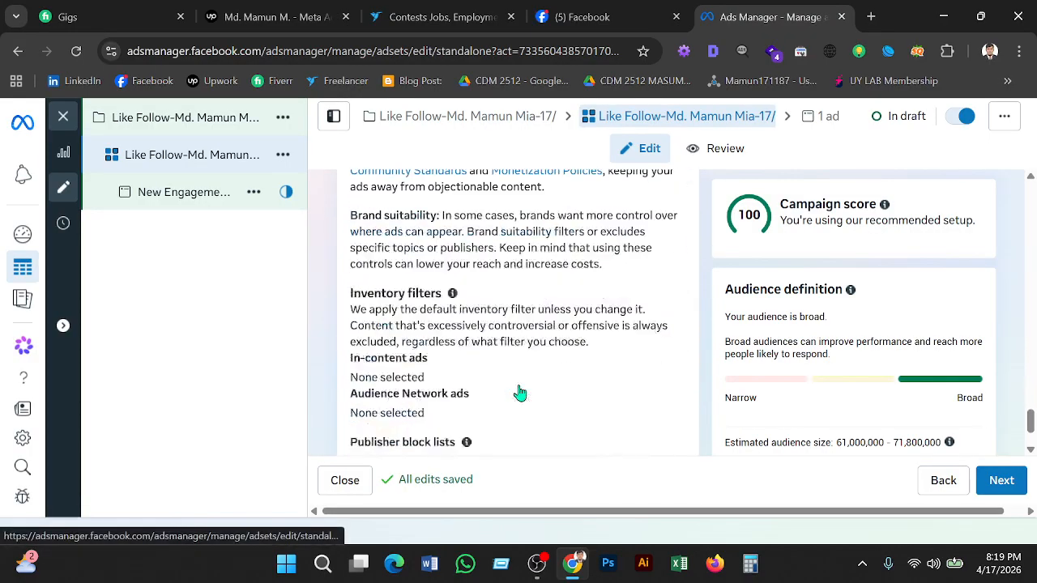
{"action": "scroll", "coordinate": [521, 394], "scroll_direction": "up", "scroll_amount": 2}
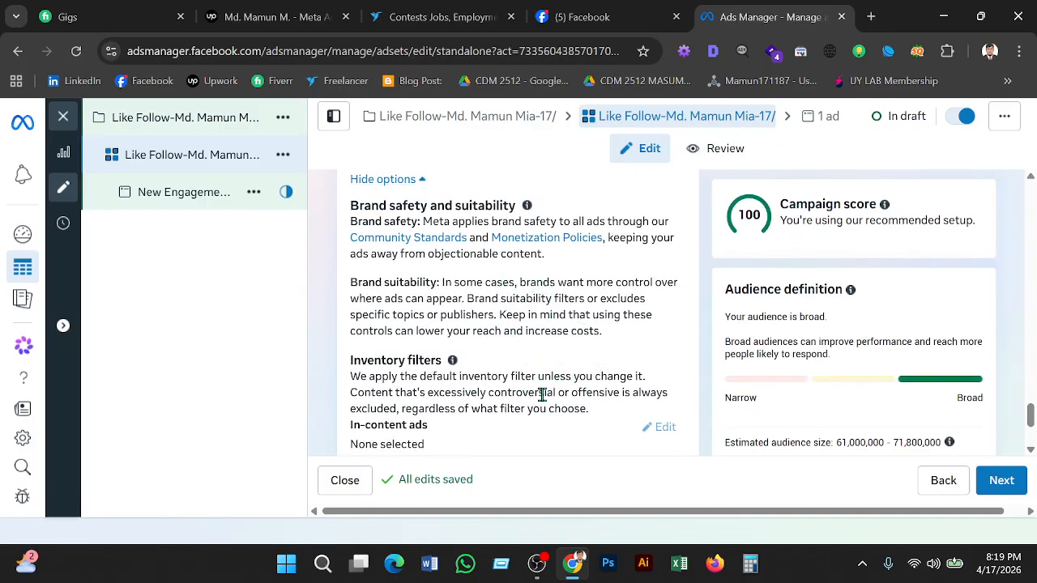
{"action": "scroll", "coordinate": [542, 395], "scroll_direction": "up", "scroll_amount": 3}
{"action": "scroll", "coordinate": [542, 401], "scroll_direction": "down", "scroll_amount": 3}
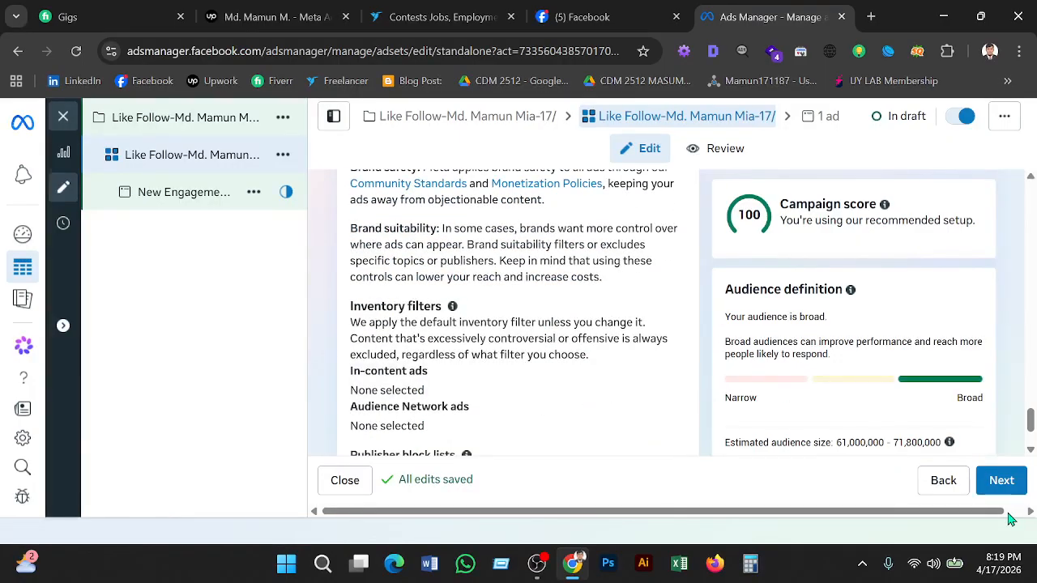
{"action": "left_click", "coordinate": [1000, 481]}
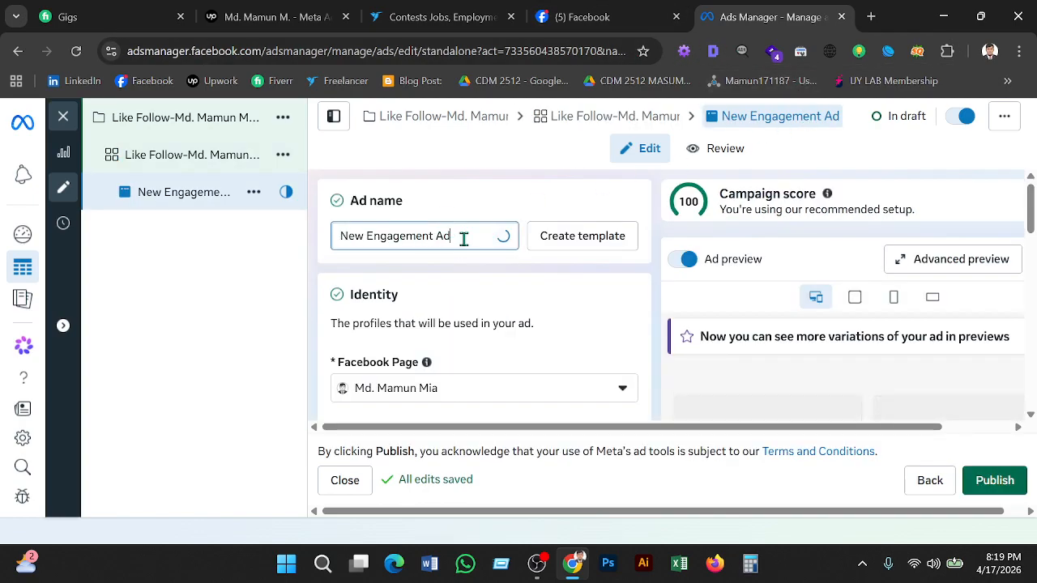
Step: Replace the ad name with the Like Follow campaign name dated 17/04/2026 from the clipboard history
{"action": "left_click_drag", "start_coordinate": [463, 238], "coordinate": [250, 246]}
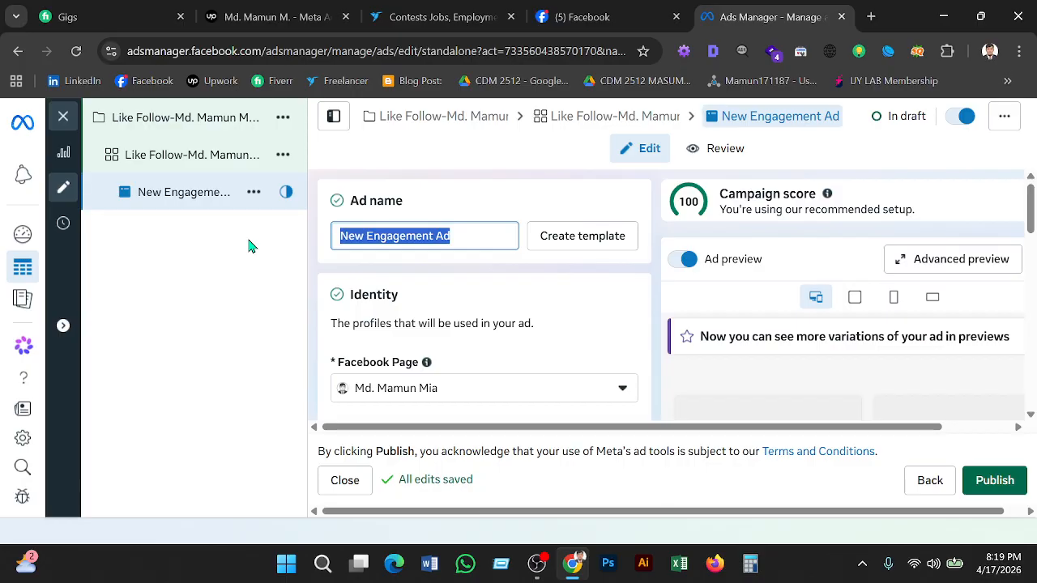
{"action": "key", "text": "BackSpace"}
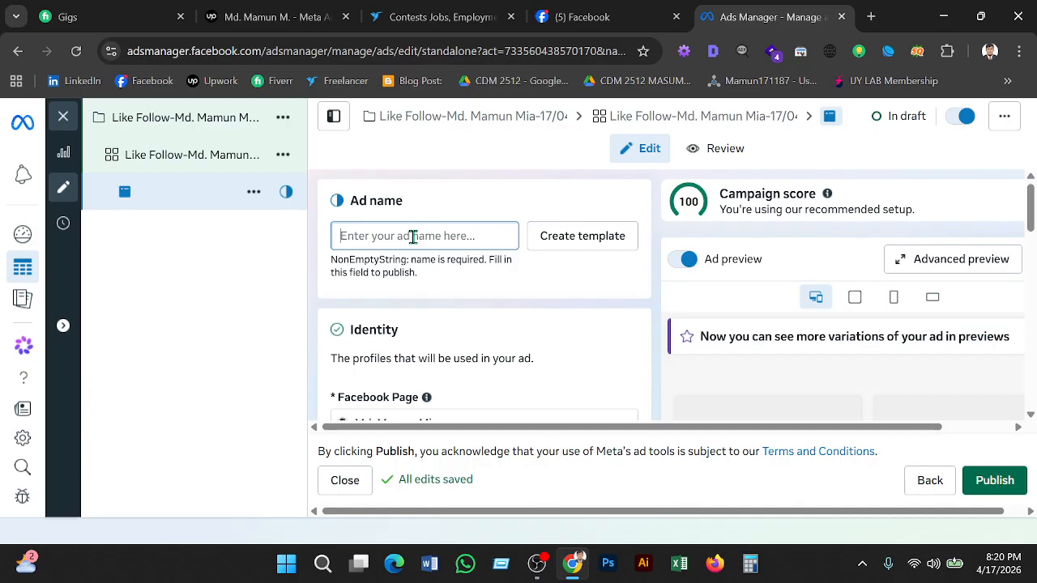
{"action": "key", "text": "super+v"}
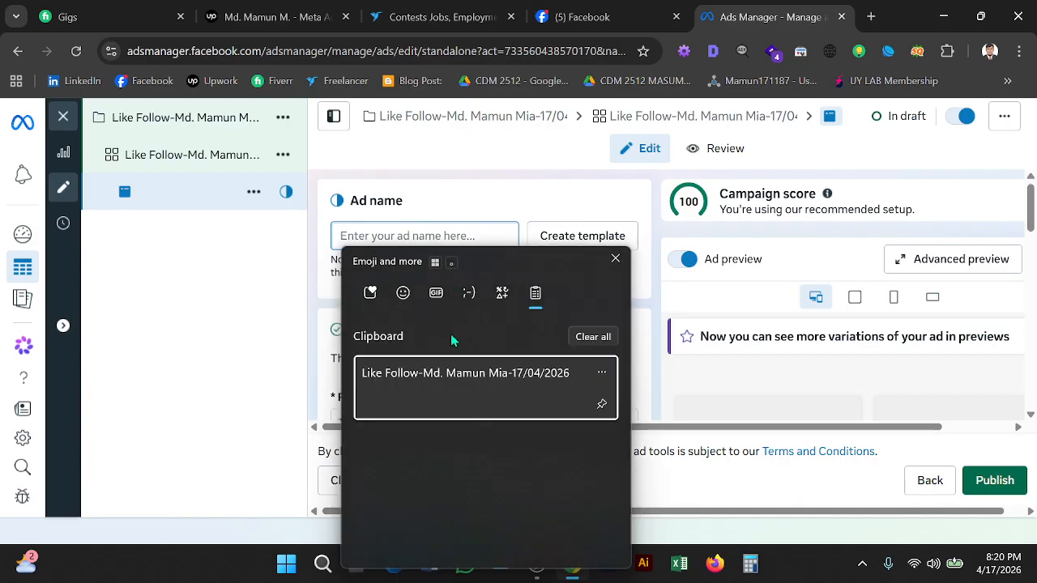
{"action": "left_click", "coordinate": [425, 377]}
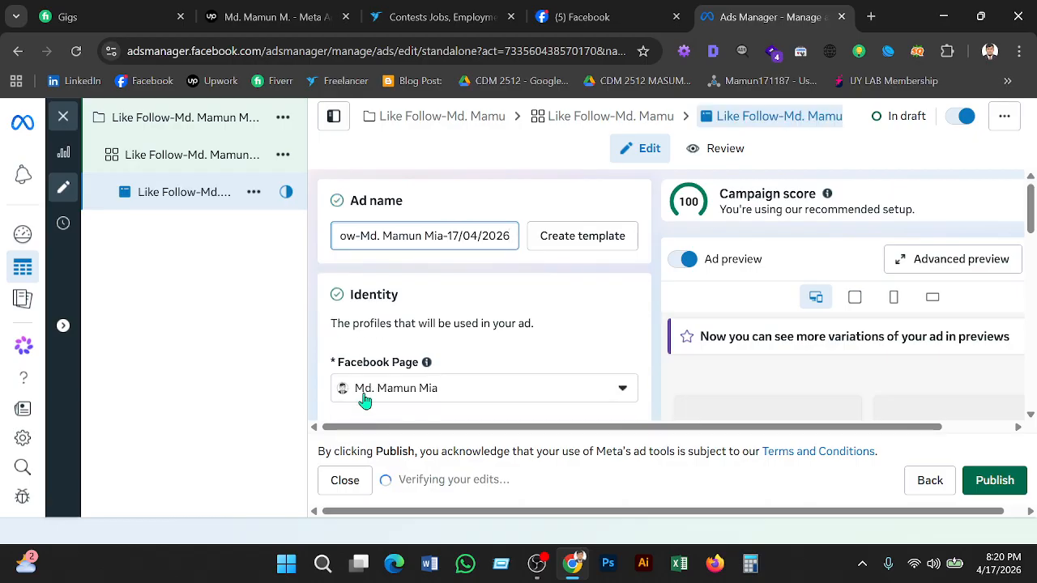
Step: Review the ad's Facebook Page identity, multi-advertiser ads option and destination section
{"action": "scroll", "coordinate": [450, 315], "scroll_direction": "down", "scroll_amount": 2}
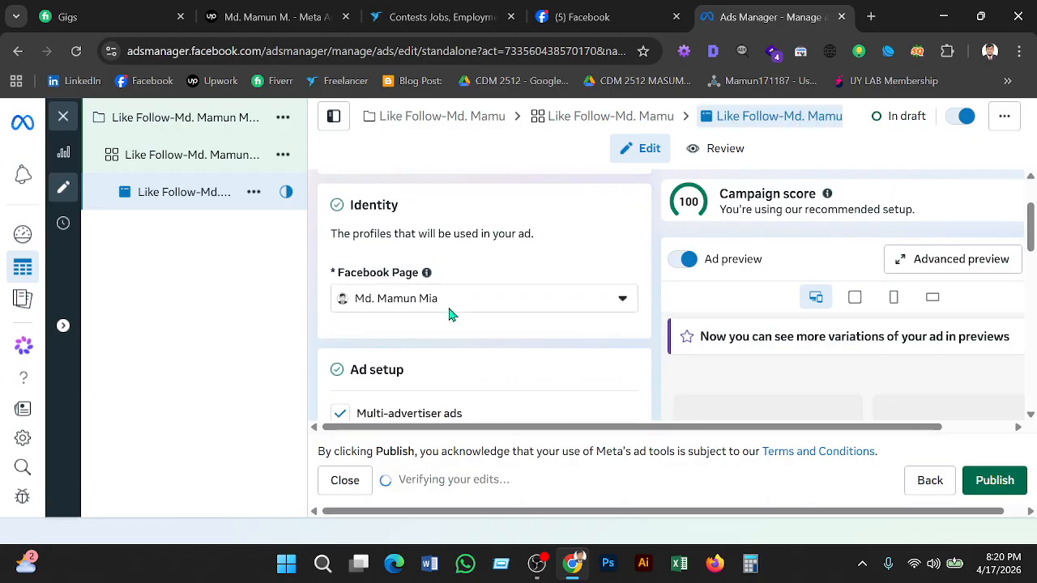
{"action": "scroll", "coordinate": [450, 314], "scroll_direction": "up", "scroll_amount": 2}
{"action": "left_click", "coordinate": [608, 317]}
{"action": "scroll", "coordinate": [591, 330], "scroll_direction": "down", "scroll_amount": 1}
{"action": "scroll", "coordinate": [591, 330], "scroll_direction": "down", "scroll_amount": 2}
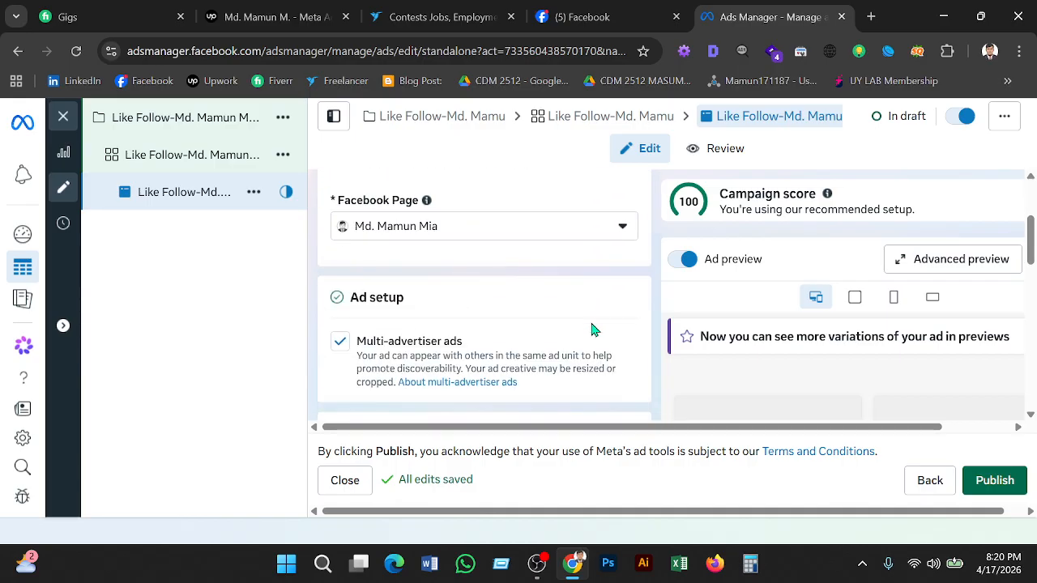
{"action": "scroll", "coordinate": [592, 330], "scroll_direction": "down", "scroll_amount": 1}
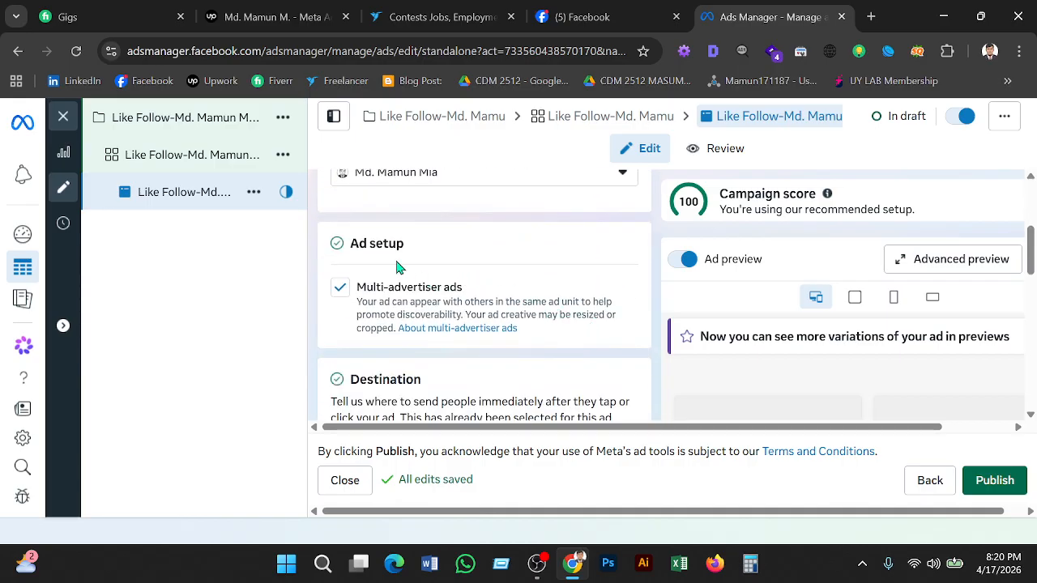
{"action": "scroll", "coordinate": [442, 243], "scroll_direction": "down", "scroll_amount": 4}
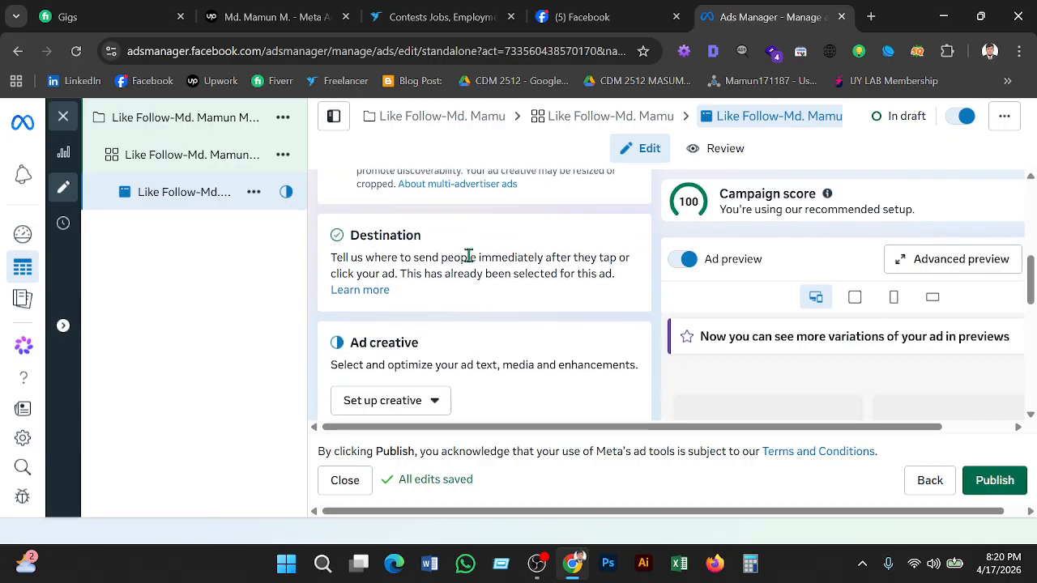
{"action": "scroll", "coordinate": [470, 262], "scroll_direction": "up", "scroll_amount": 1}
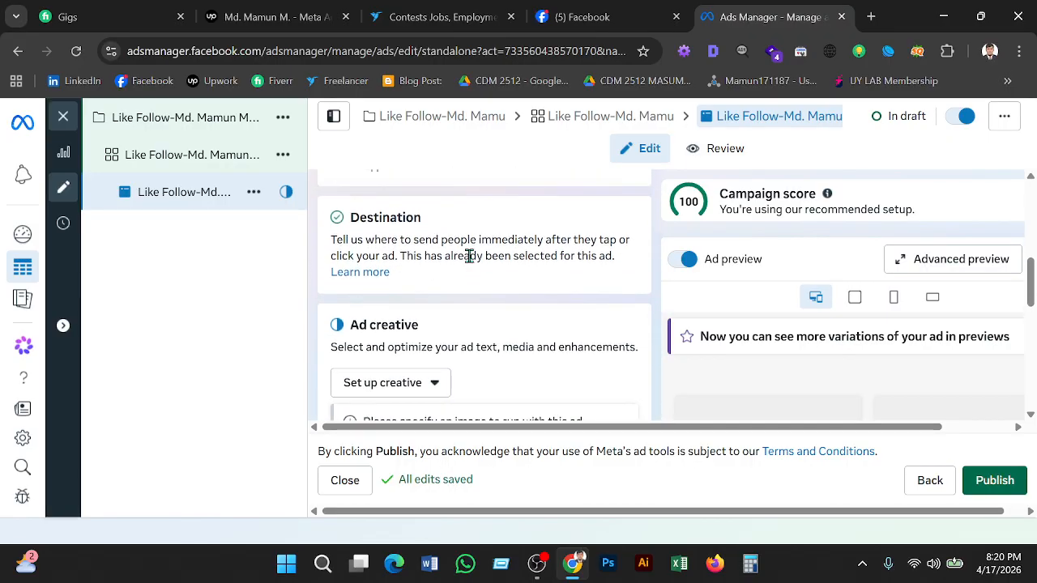
{"action": "scroll", "coordinate": [486, 275], "scroll_direction": "down", "scroll_amount": 2}
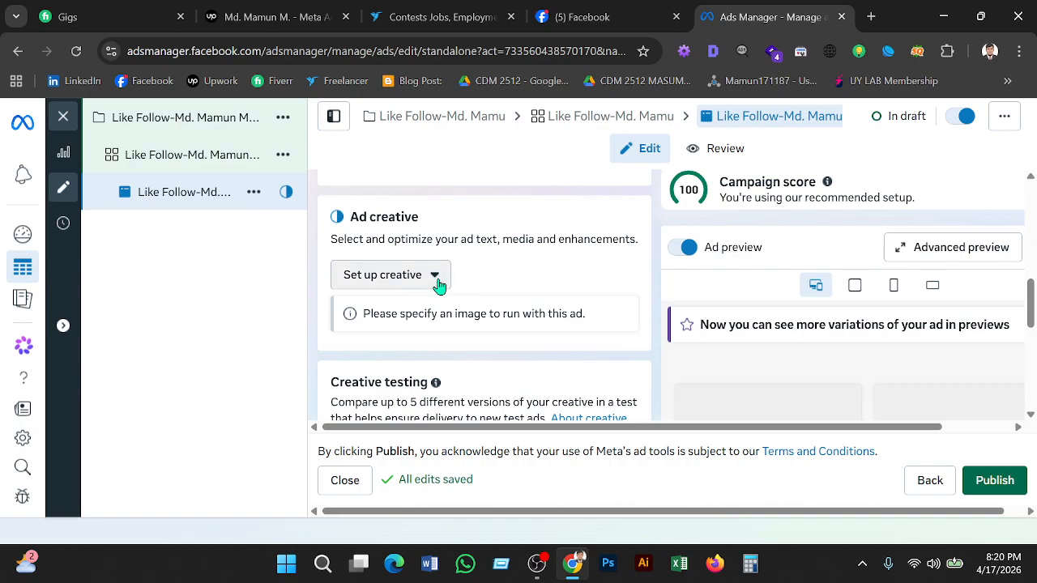
Step: Set up an image ad creative and select the 1080 × 1350 "Social Media..." picture from the account images
{"action": "left_click", "coordinate": [441, 281]}
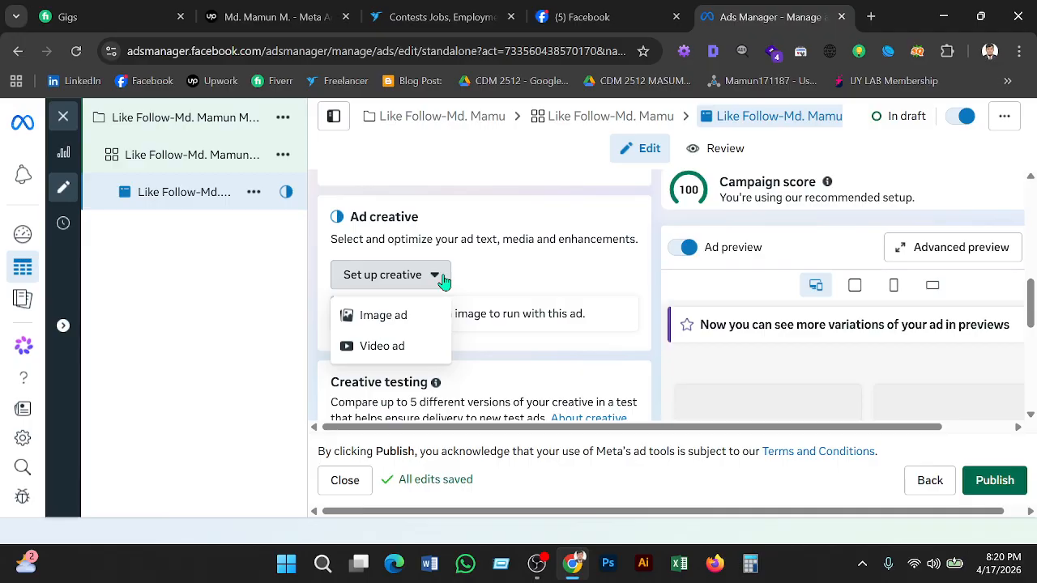
{"action": "left_click", "coordinate": [385, 318]}
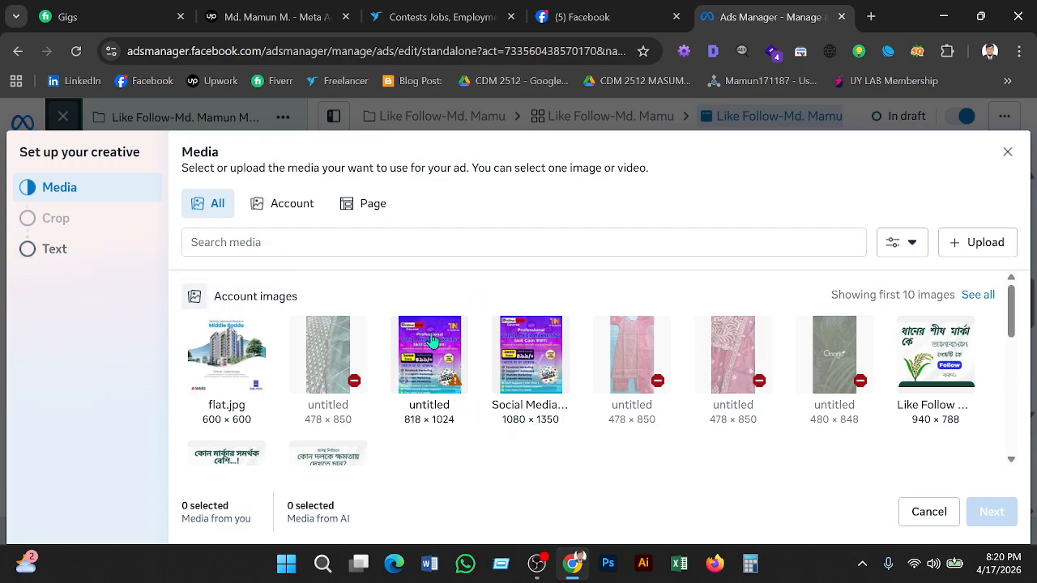
{"action": "mouse_move", "coordinate": [398, 391]}
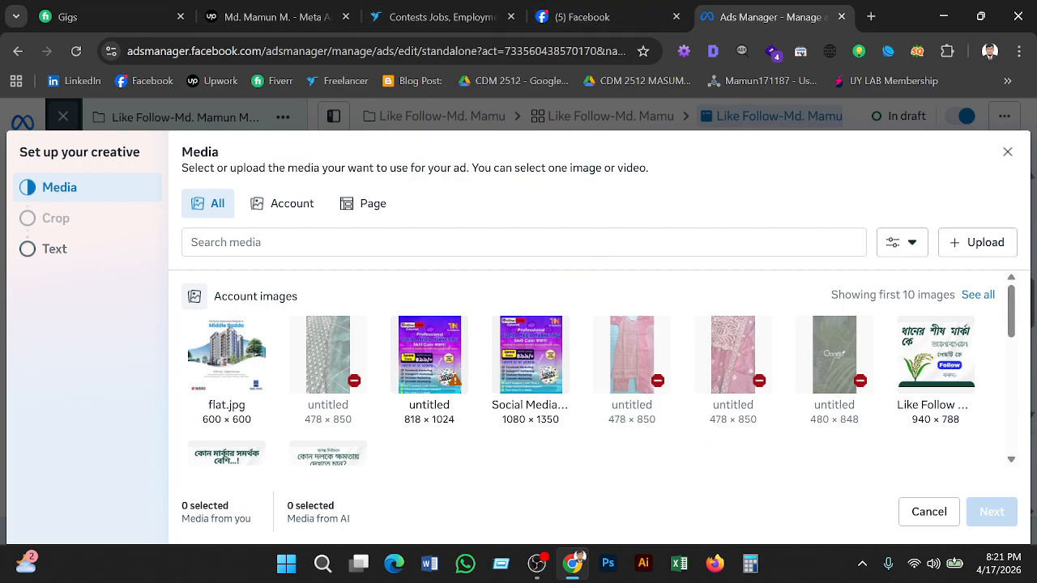
{"action": "left_click", "coordinate": [526, 371]}
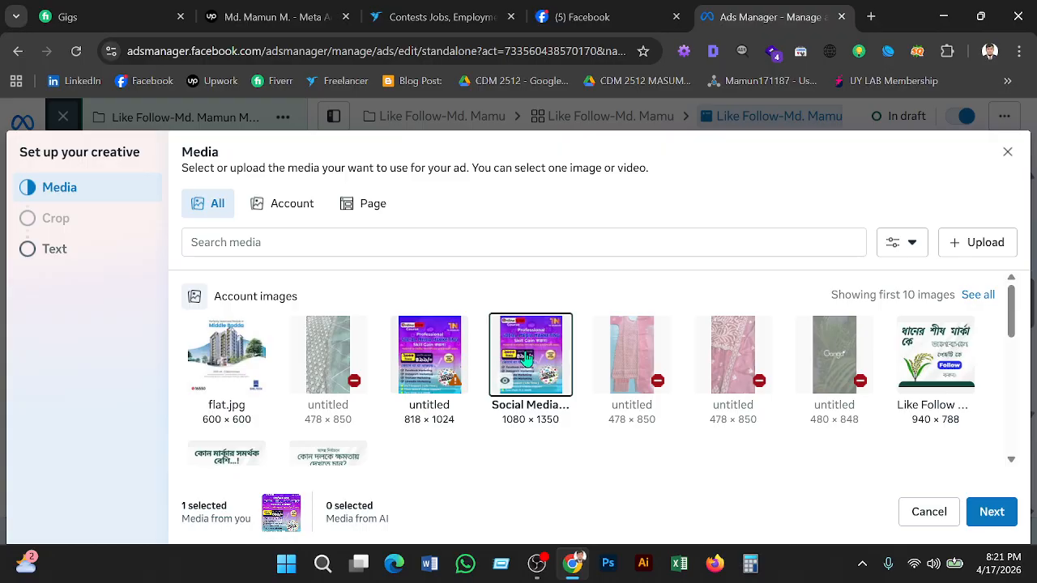
{"action": "left_click", "coordinate": [872, 17]}
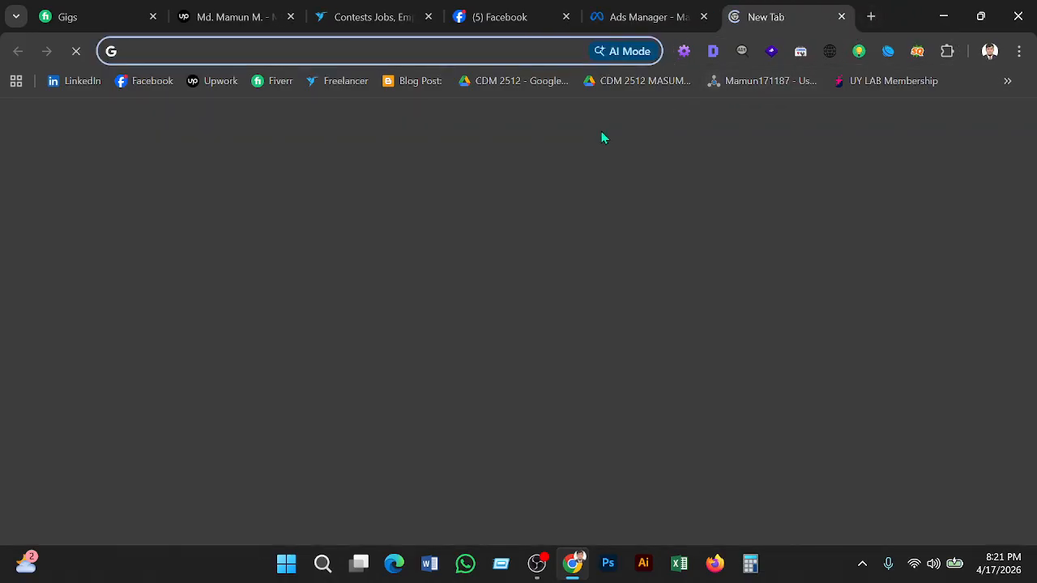
{"action": "type", "text": "canc"}
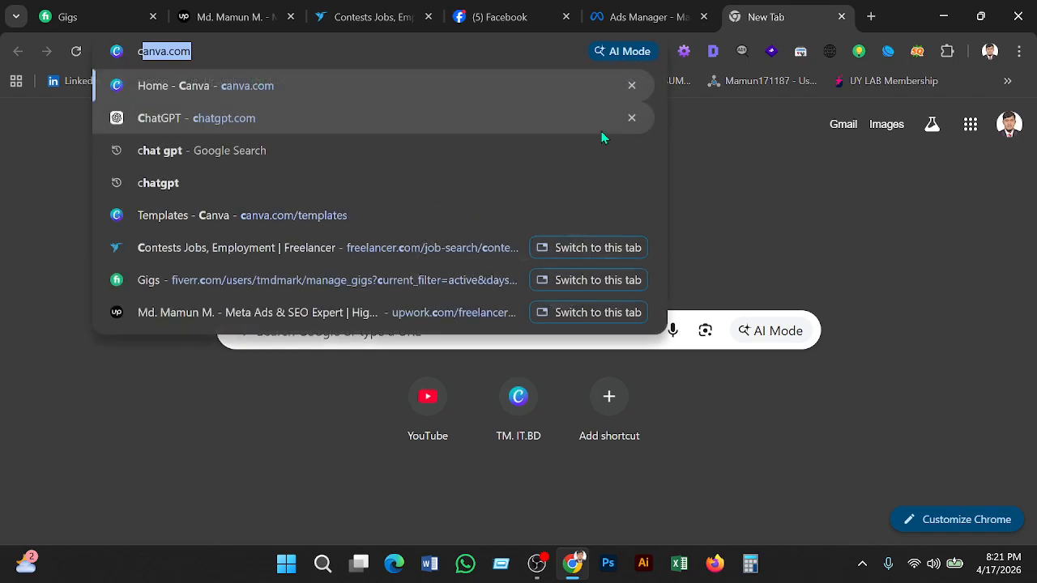
{"action": "type", "text": "a"}
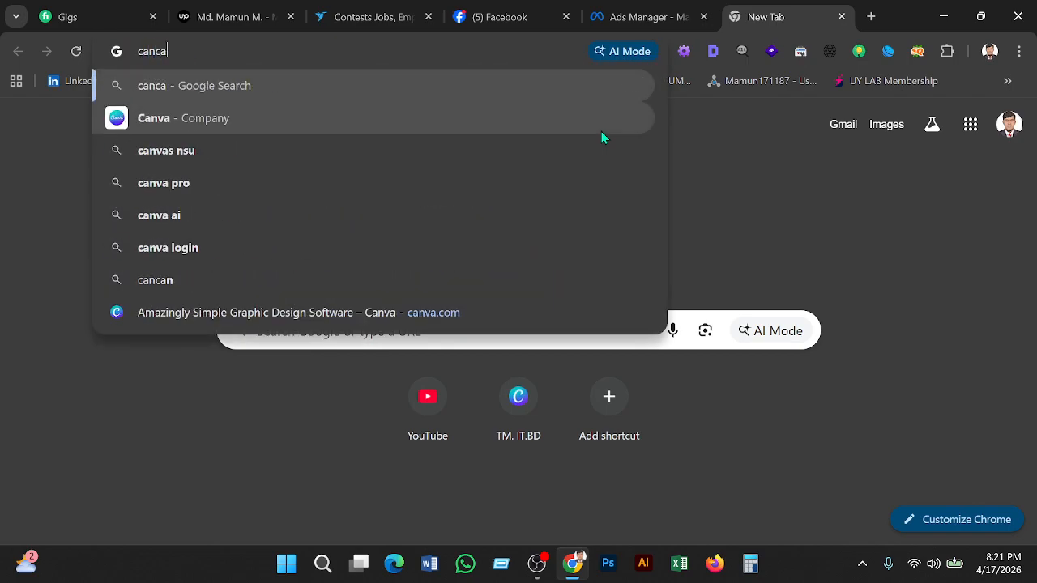
{"action": "type", "text": ".com"}
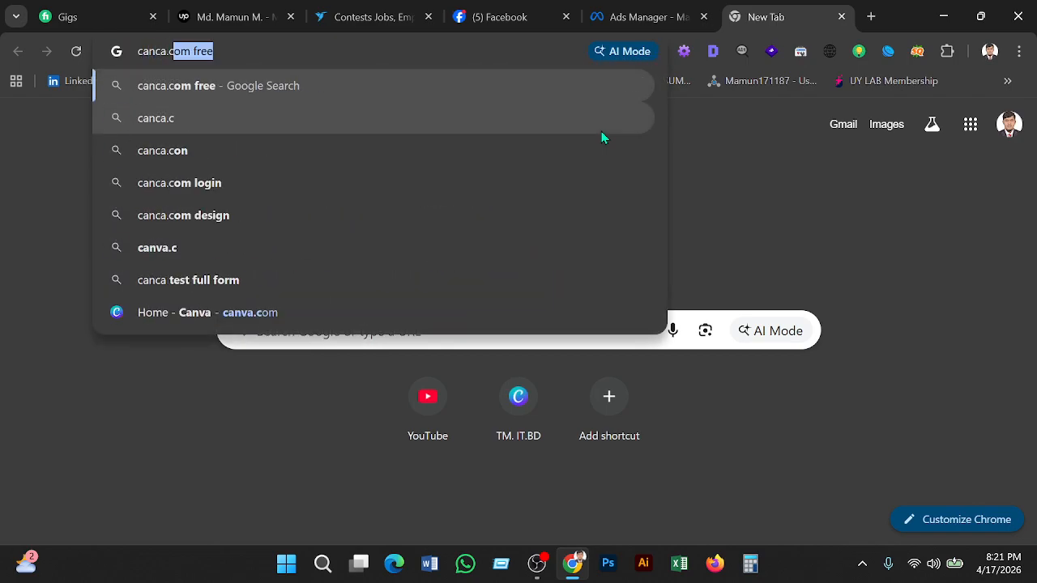
{"action": "key", "text": "Return"}
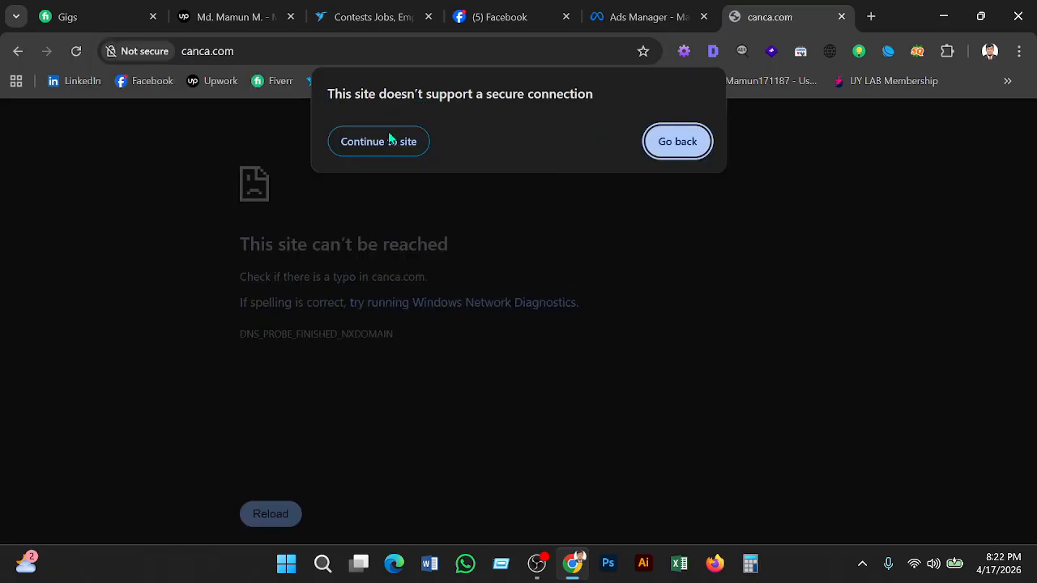
{"action": "left_click", "coordinate": [325, 208]}
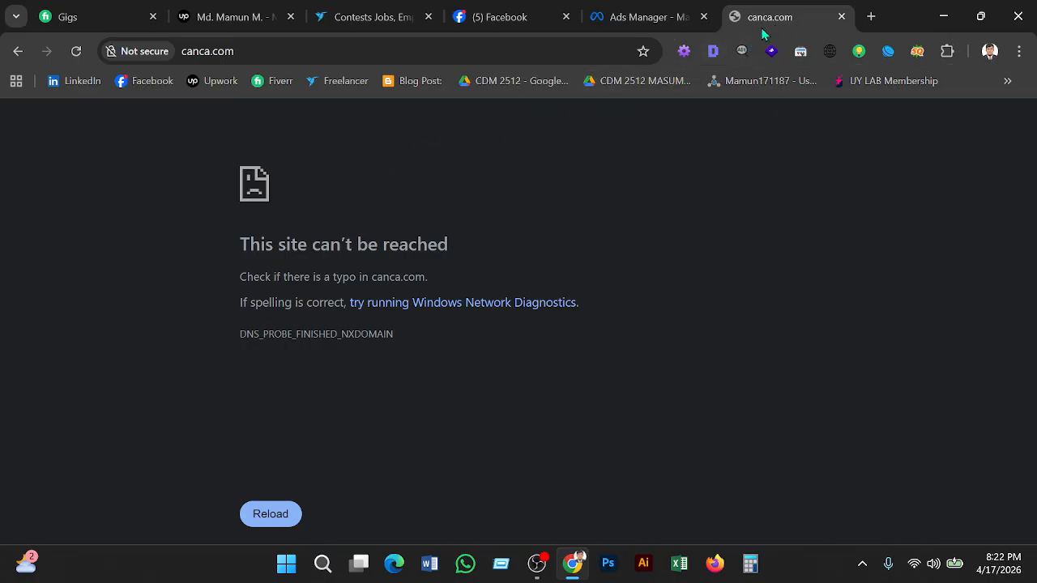
Step: Load canva.com in the separate browser tab
{"action": "left_click", "coordinate": [302, 50]}
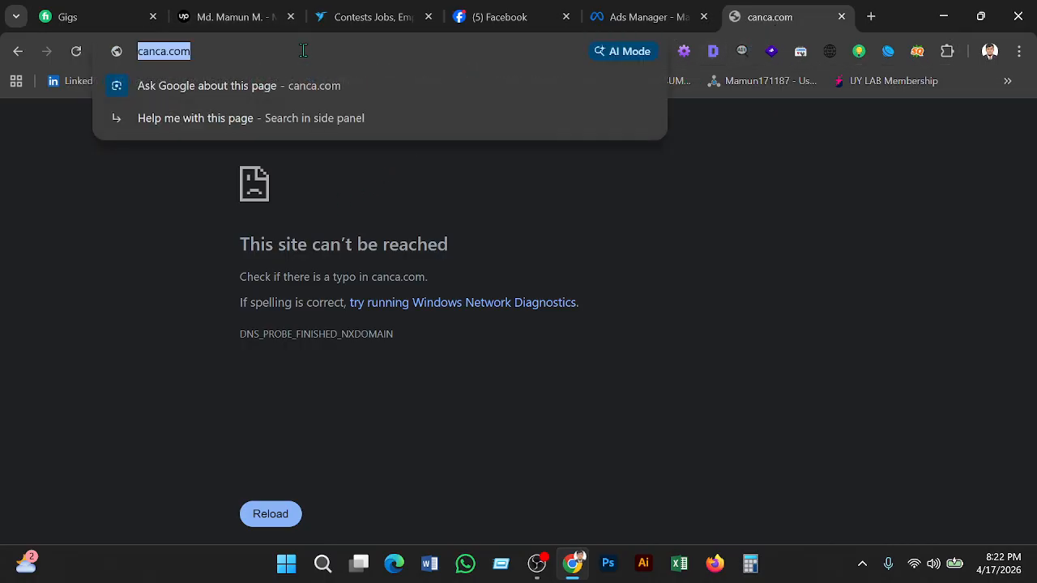
{"action": "type", "text": "can"}
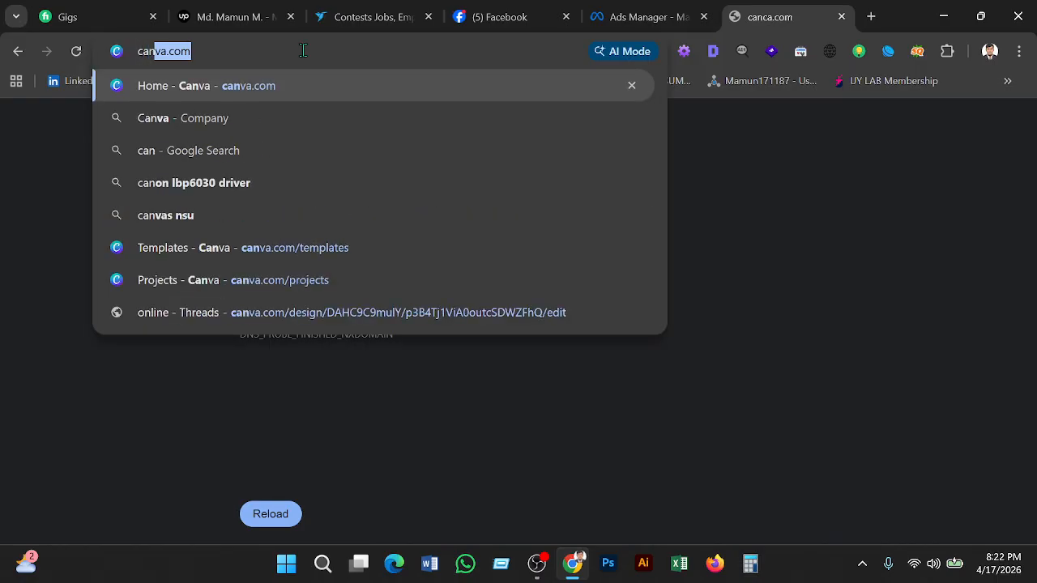
{"action": "type", "text": "va.com"}
{"action": "key", "text": "Return"}
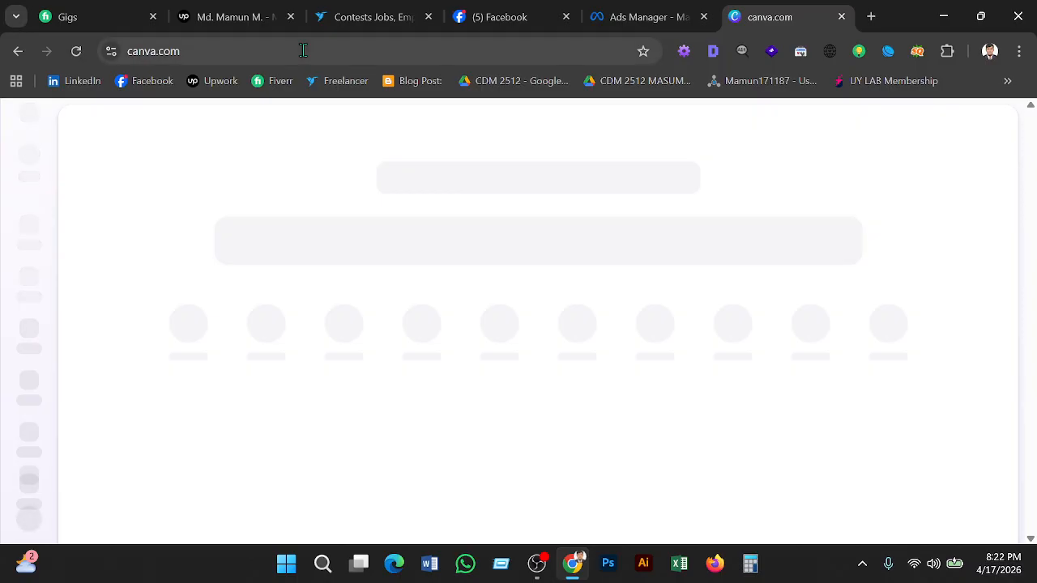
Step: Search Google in a new tab for "facebook like follow ads campain image ad size" and read the recommended dimensions
{"action": "left_click", "coordinate": [872, 17]}
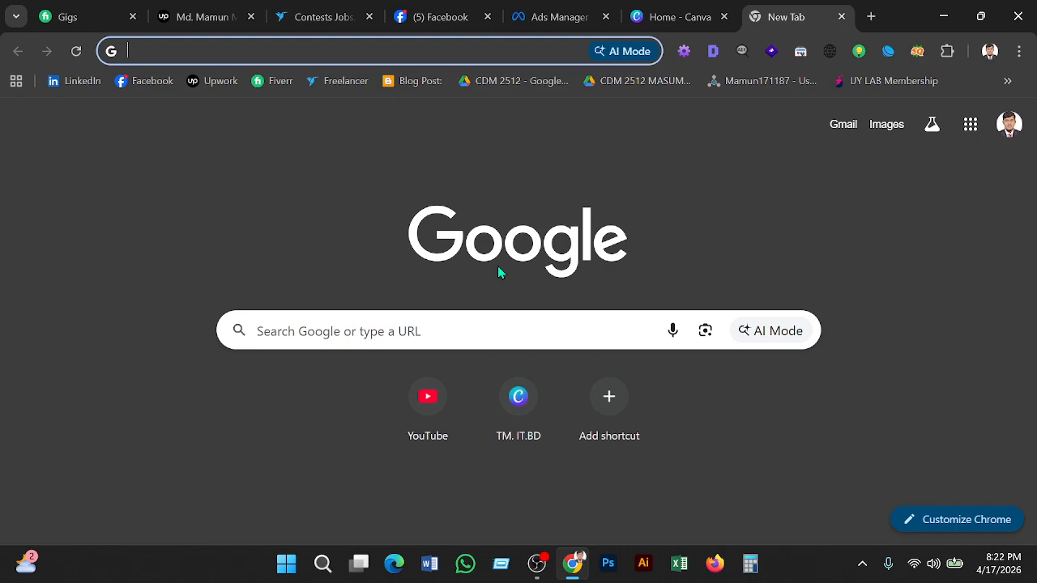
{"action": "type", "text": "facebook "}
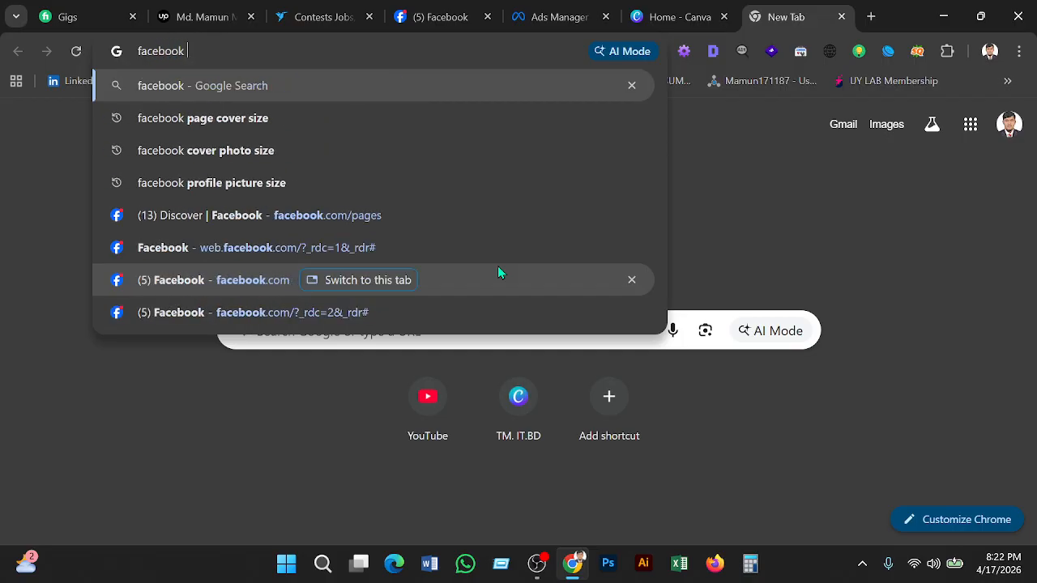
{"action": "type", "text": "li"}
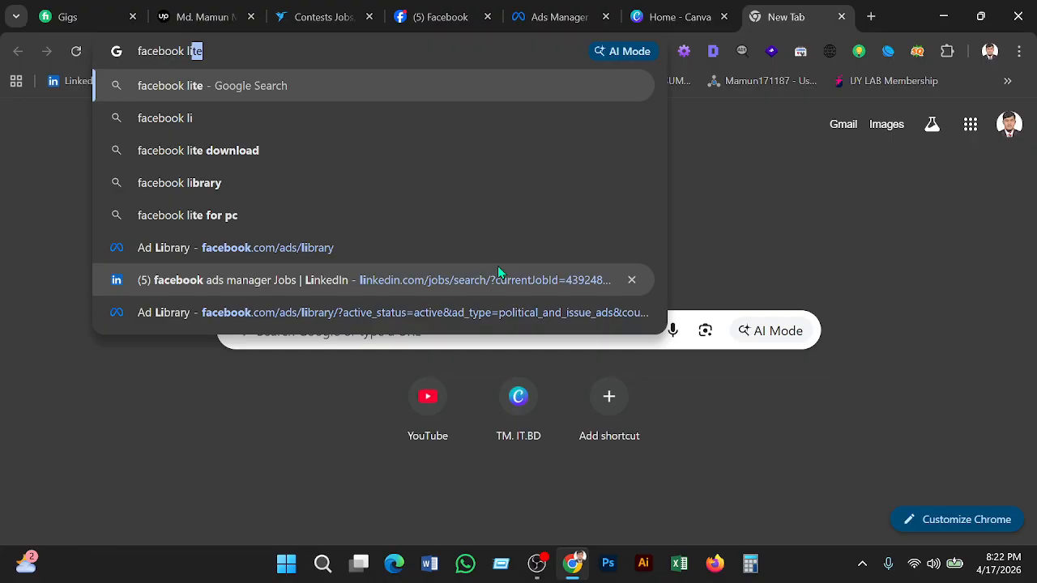
{"action": "type", "text": "ke follo"}
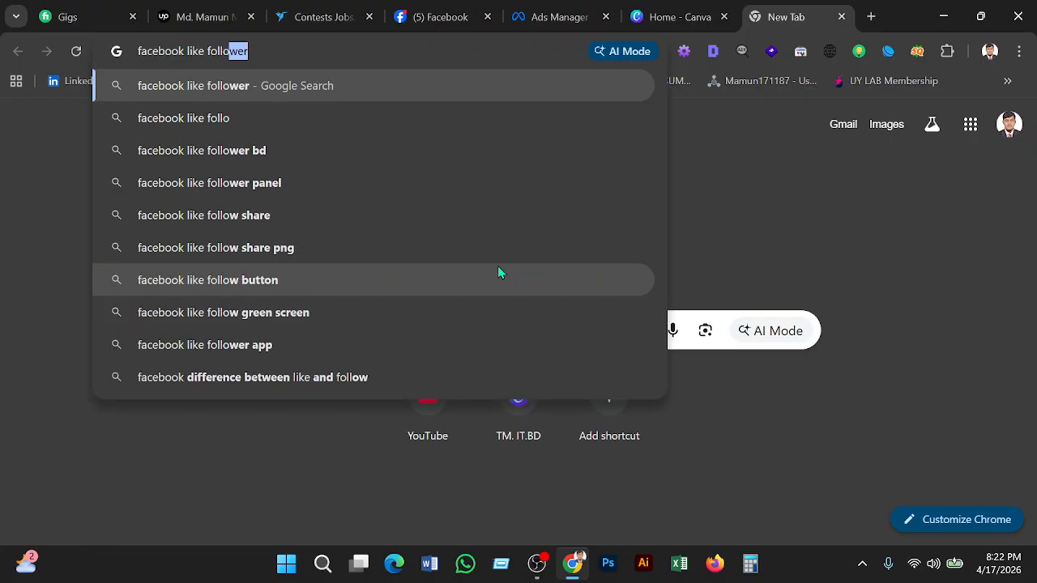
{"action": "type", "text": "w ads"}
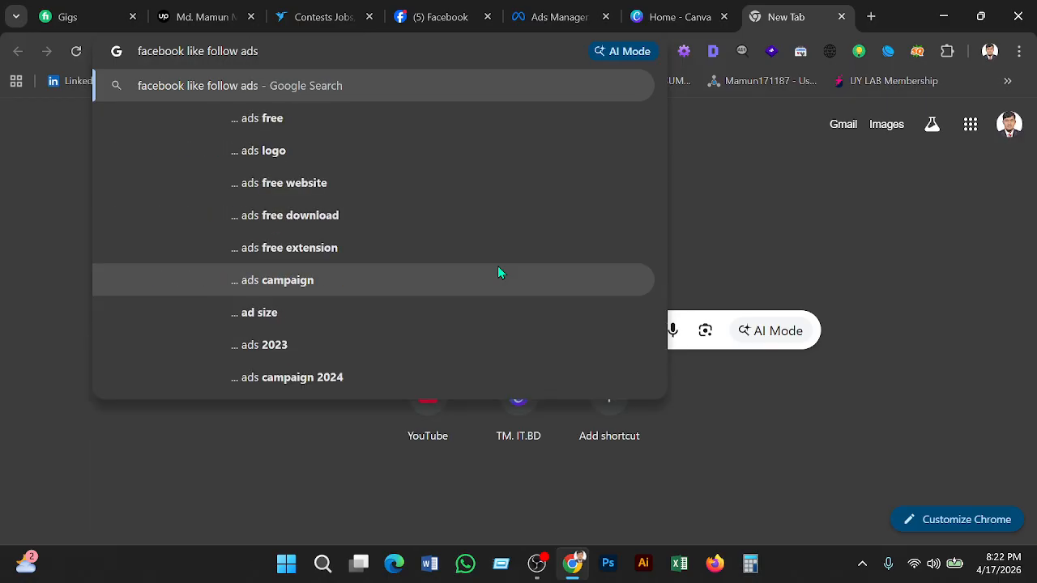
{"action": "type", "text": " camp"}
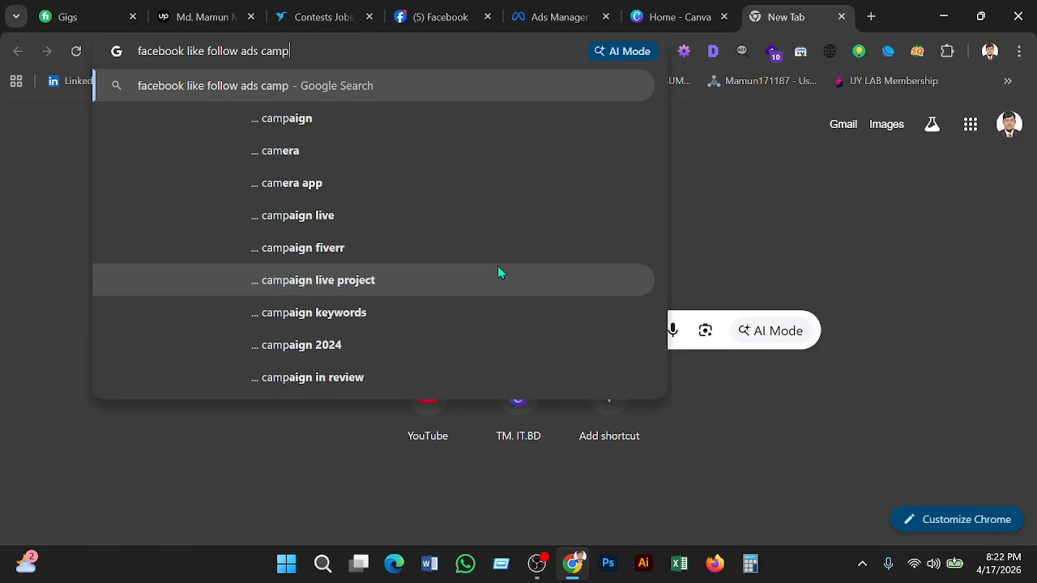
{"action": "type", "text": "ain i"}
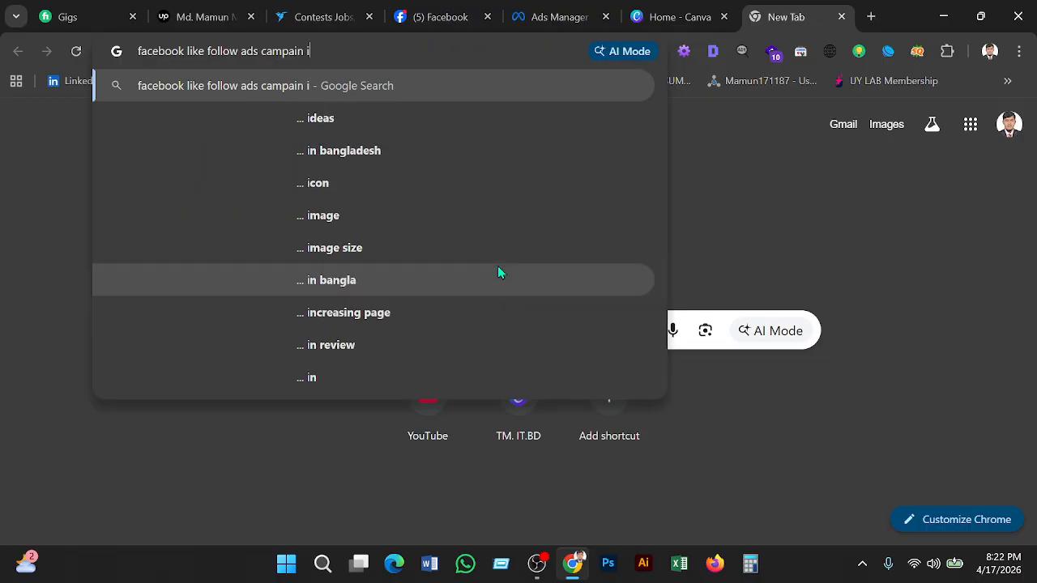
{"action": "type", "text": "mage as"}
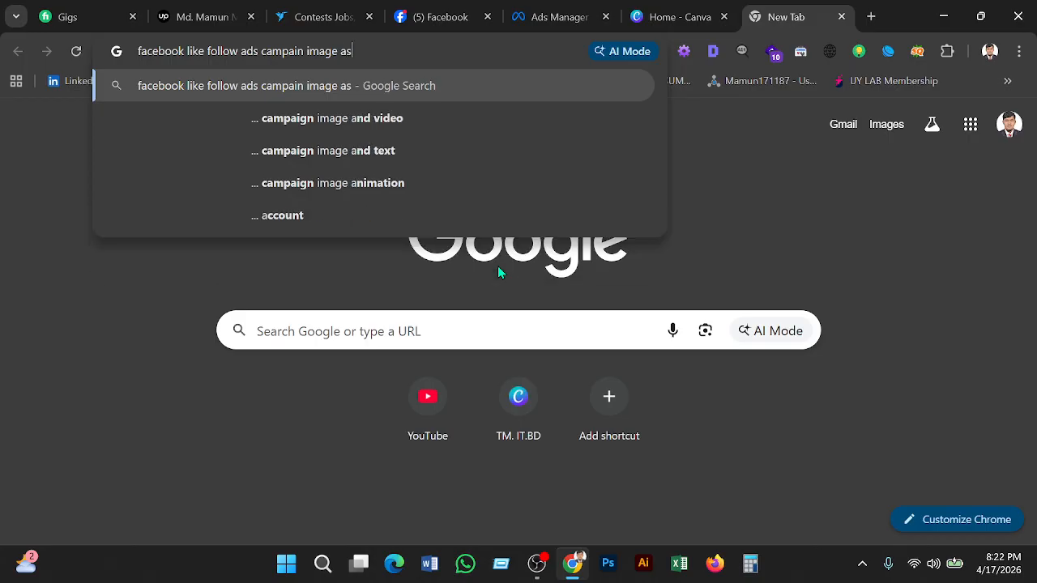
{"action": "key", "text": "BackSpace"}
{"action": "type", "text": "d"}
{"action": "key", "text": "BackSpace"}
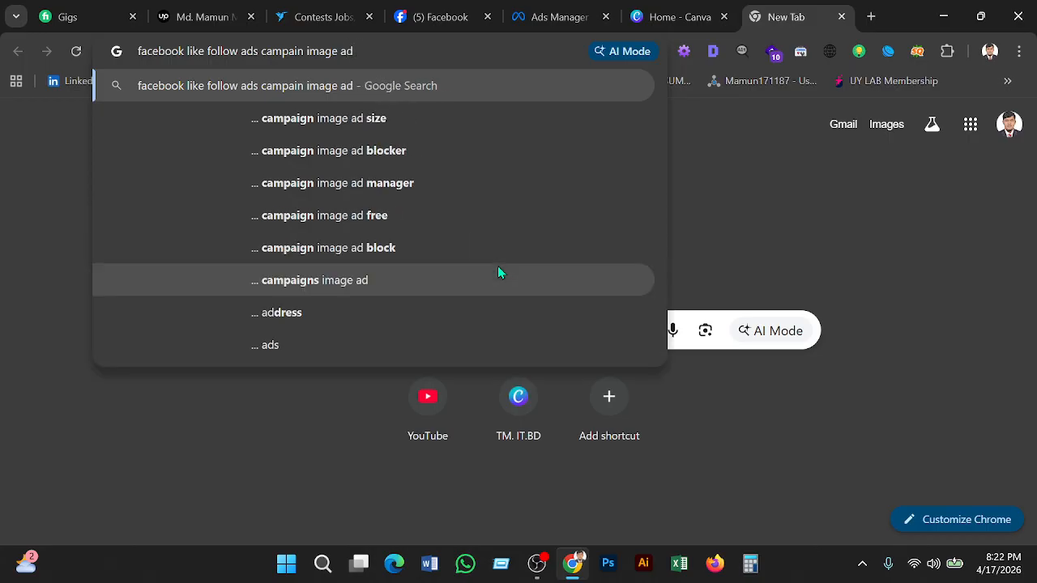
{"action": "type", "text": "so"}
{"action": "key", "text": "BackSpace"}
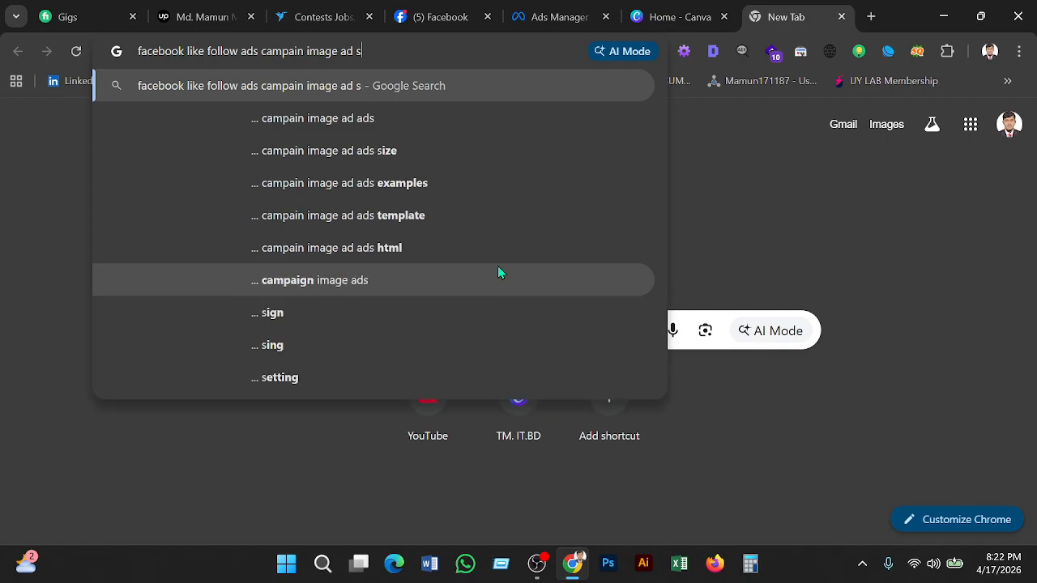
{"action": "type", "text": "ize"}
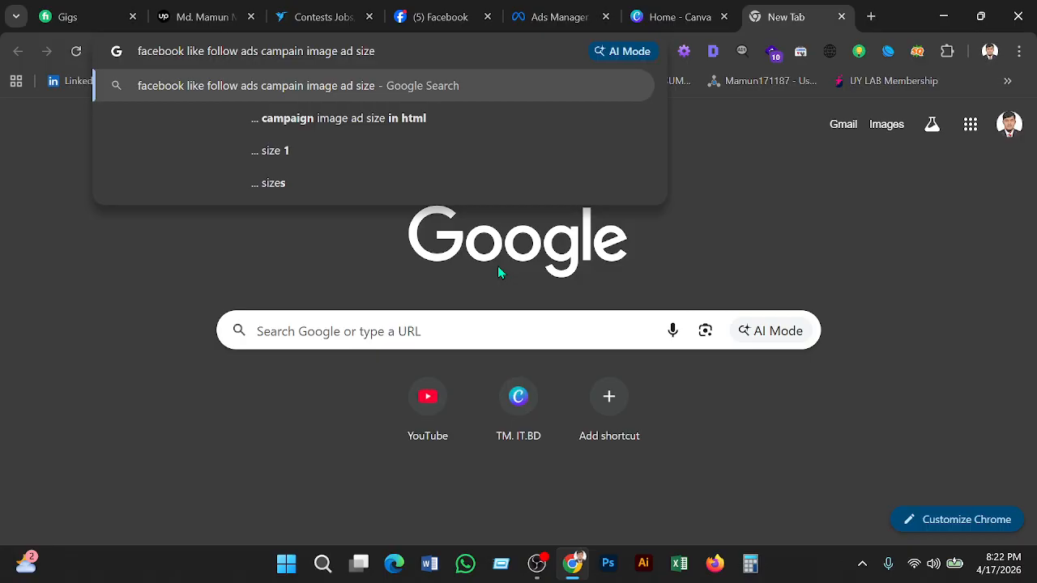
{"action": "key", "text": "Return"}
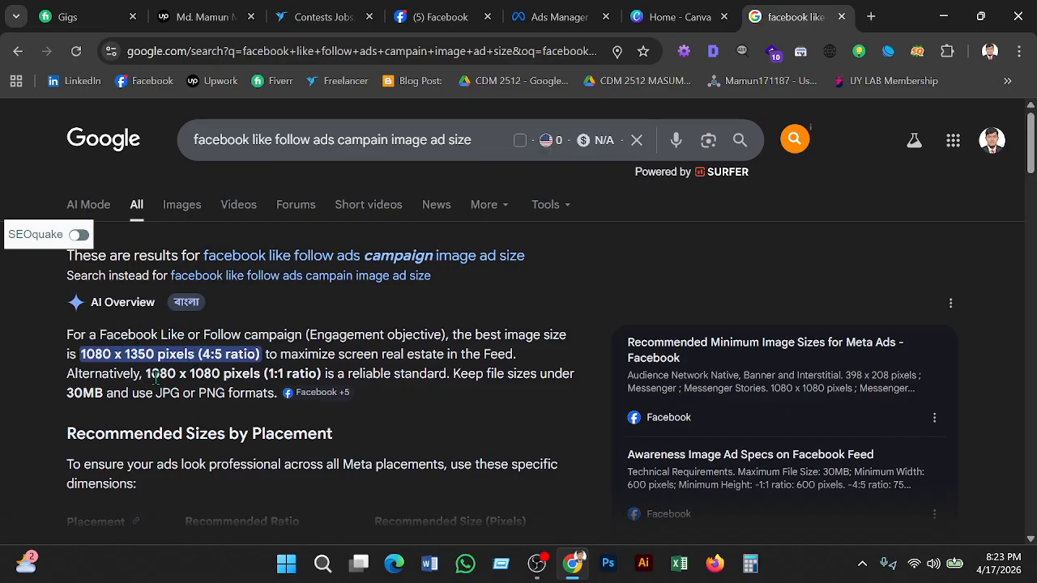
{"action": "mouse_move", "coordinate": [294, 393]}
Step: Switch to Canva and create a new custom-size design of 1080 × 1080 px
{"action": "left_click", "coordinate": [660, 17]}
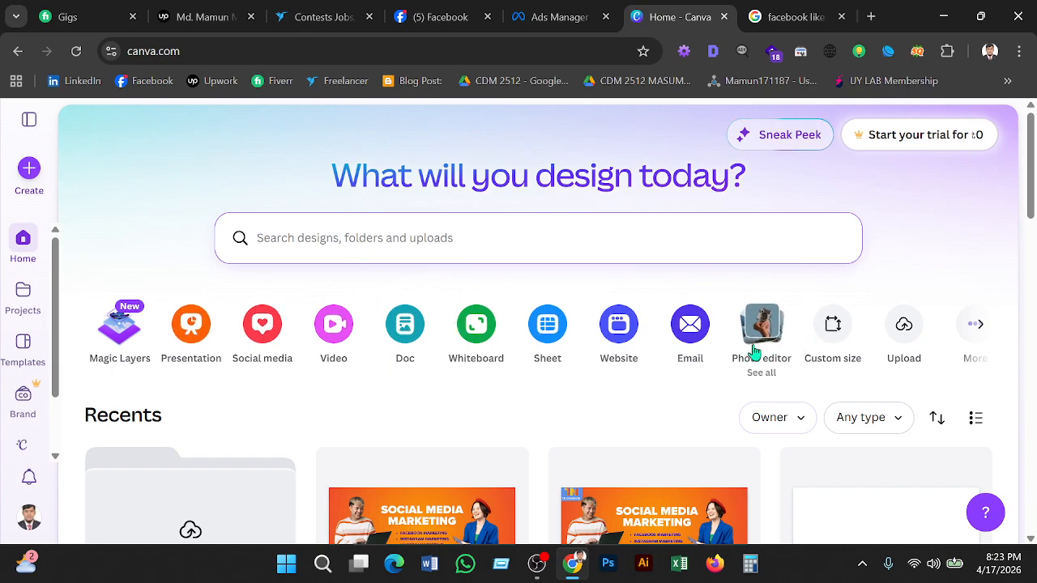
{"action": "left_click", "coordinate": [833, 327]}
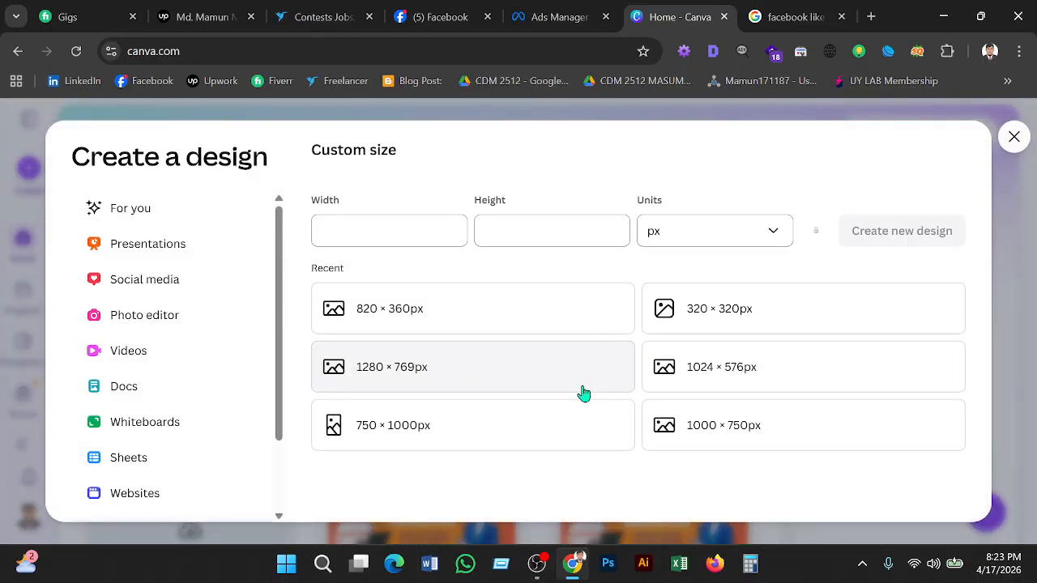
{"action": "left_click", "coordinate": [392, 238]}
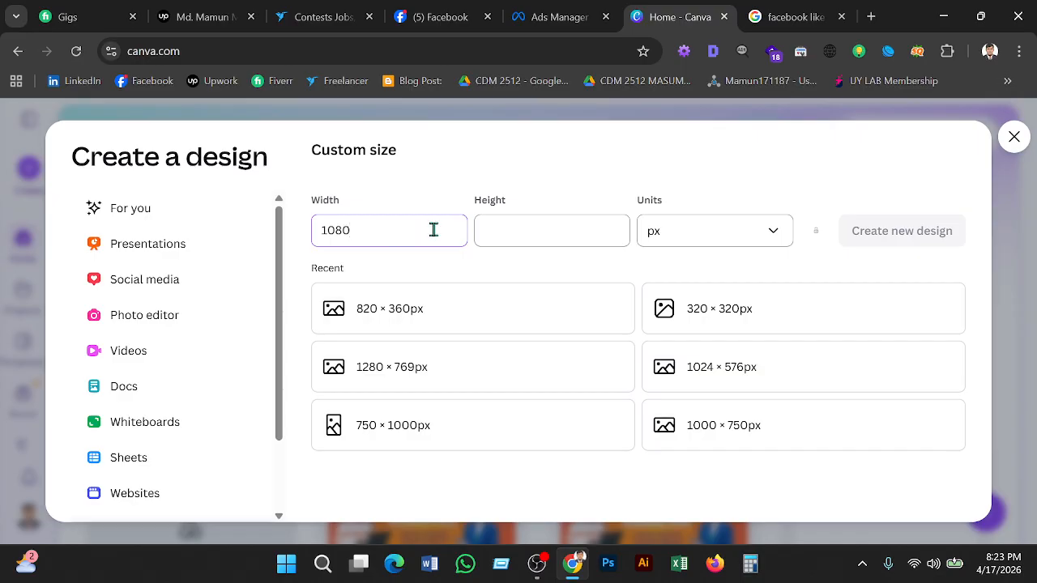
{"action": "left_click", "coordinate": [501, 235]}
{"action": "type", "text": "1080"}
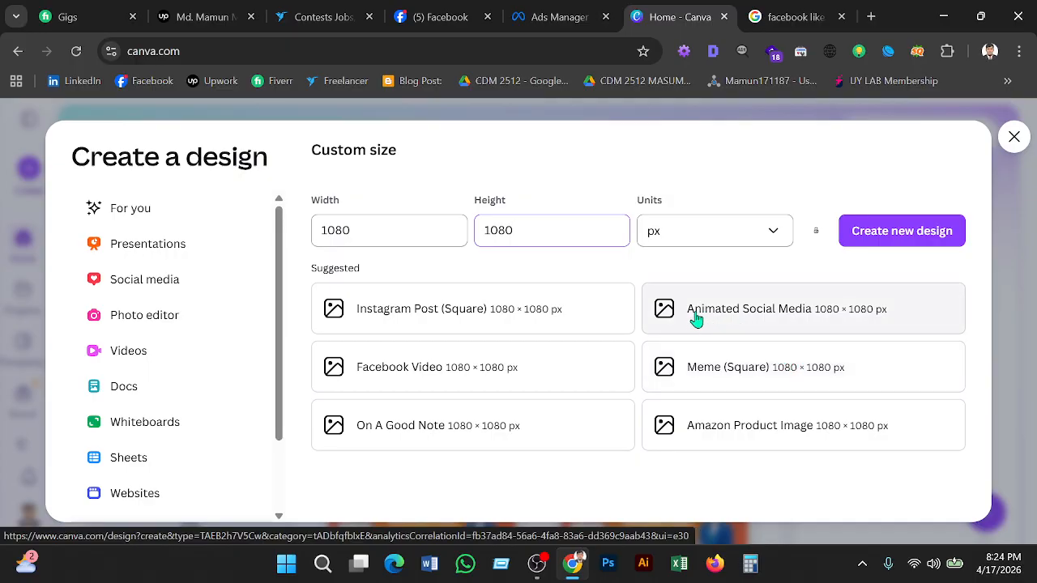
{"action": "left_click", "coordinate": [892, 238]}
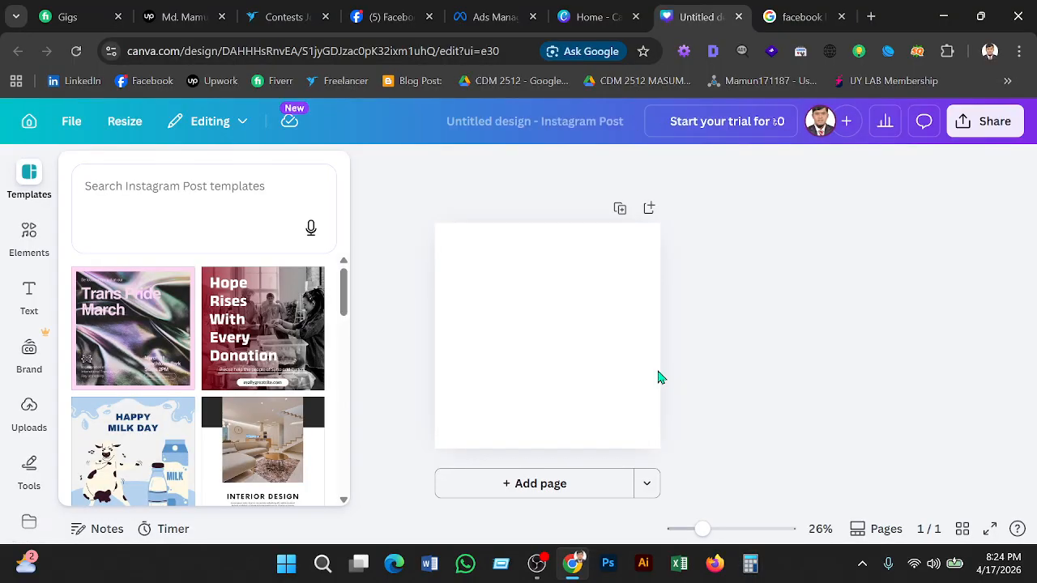
{"action": "left_click", "coordinate": [532, 357]}
{"action": "left_click", "coordinate": [538, 375]}
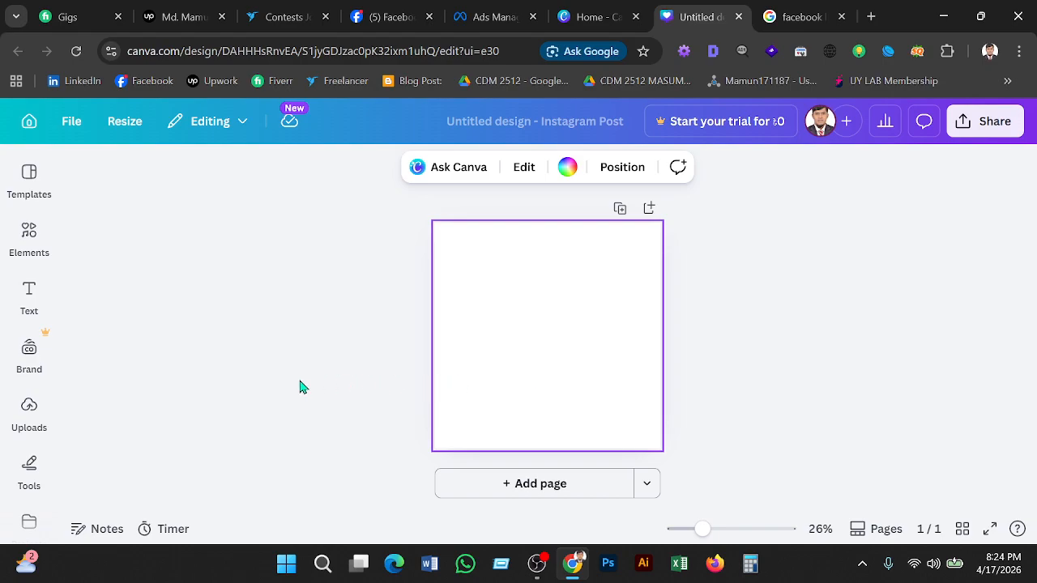
{"action": "left_click", "coordinate": [670, 362]}
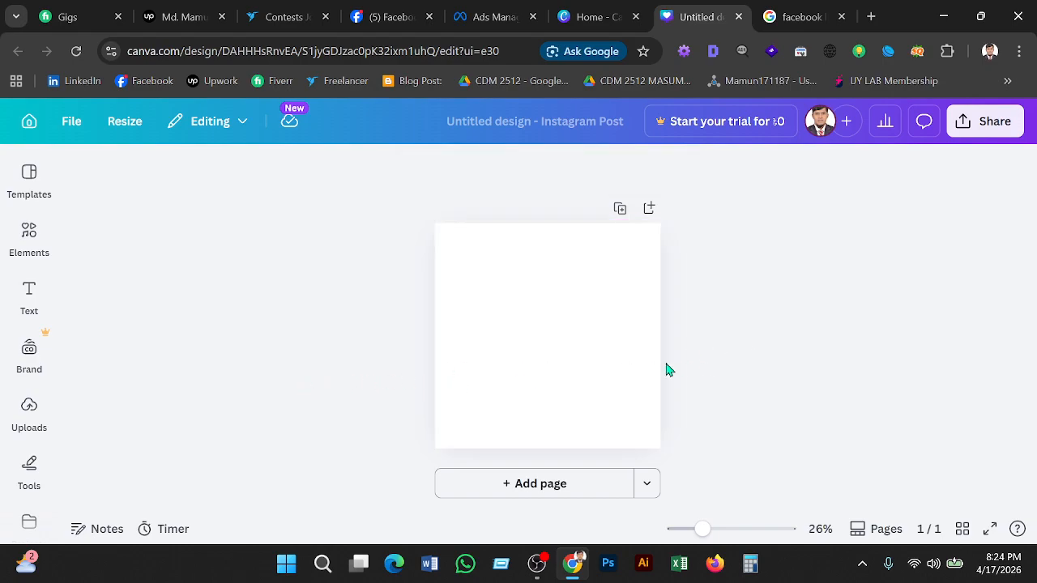
{"action": "left_click", "coordinate": [604, 381]}
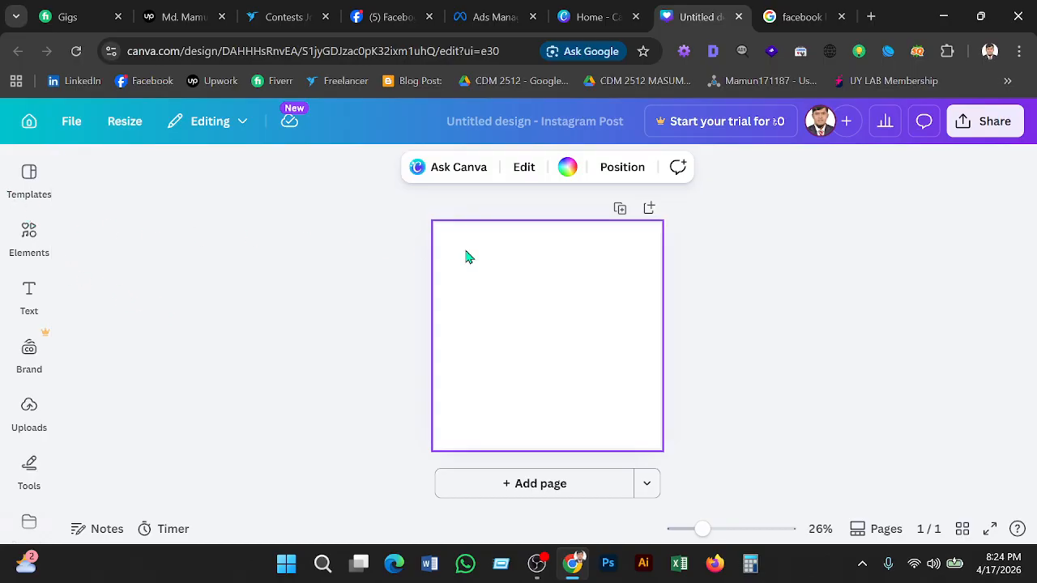
Step: Search the design templates for "digital marketing"
{"action": "left_click", "coordinate": [23, 176]}
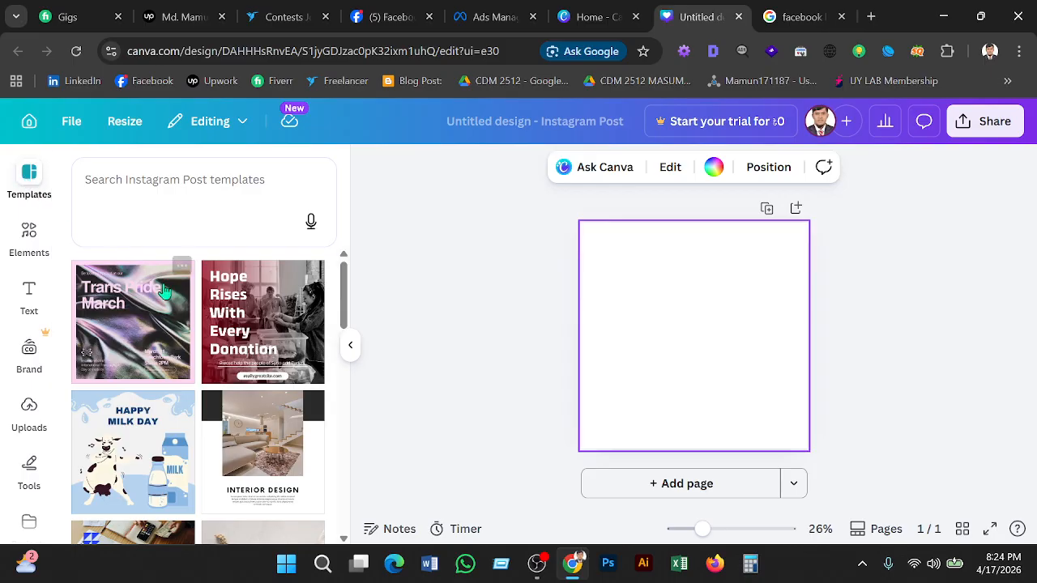
{"action": "scroll", "coordinate": [162, 322], "scroll_direction": "down", "scroll_amount": 3}
{"action": "scroll", "coordinate": [162, 322], "scroll_direction": "up", "scroll_amount": 2}
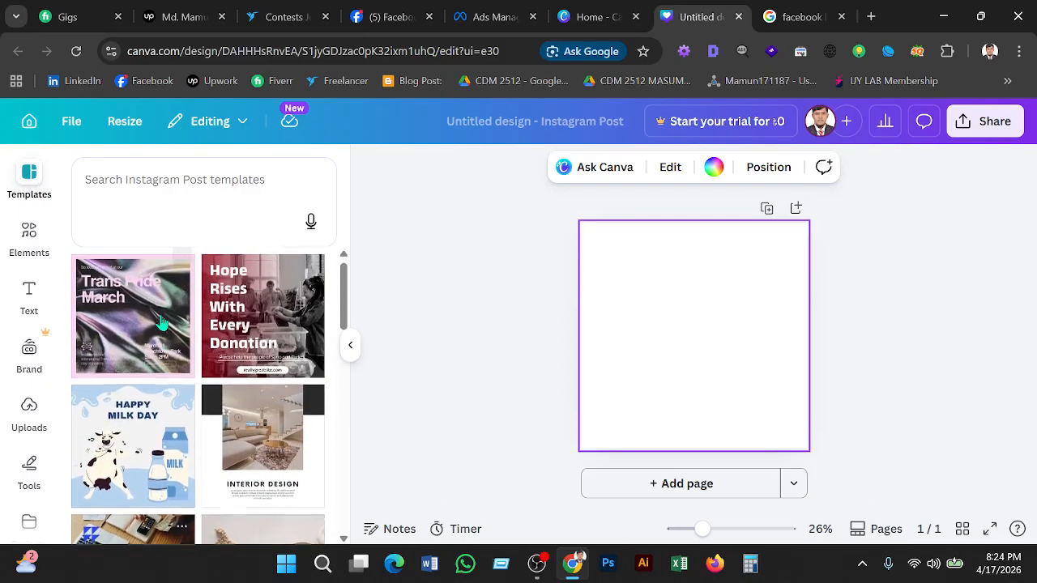
{"action": "left_click", "coordinate": [157, 178]}
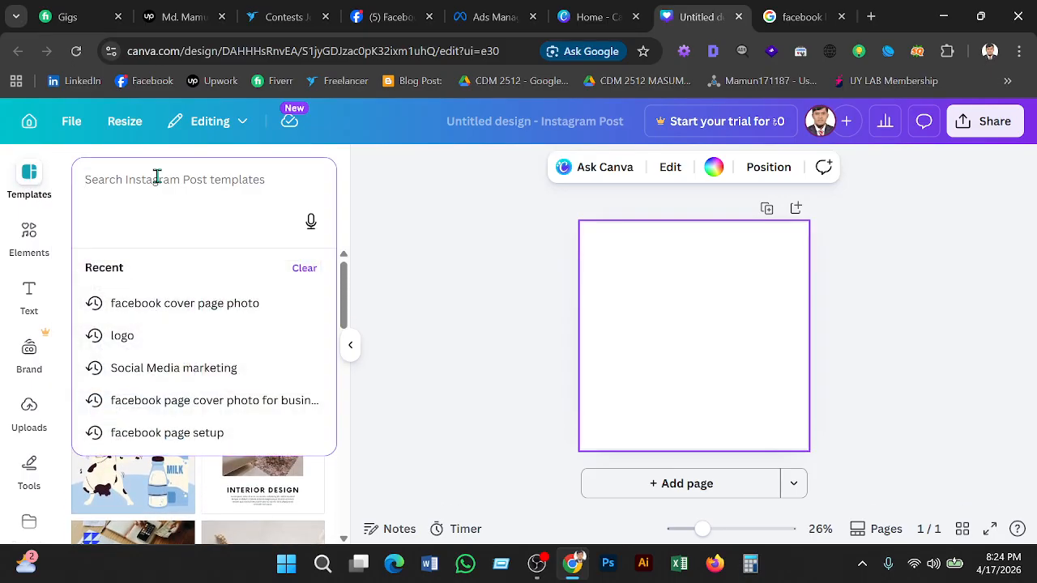
{"action": "type", "text": "digi"}
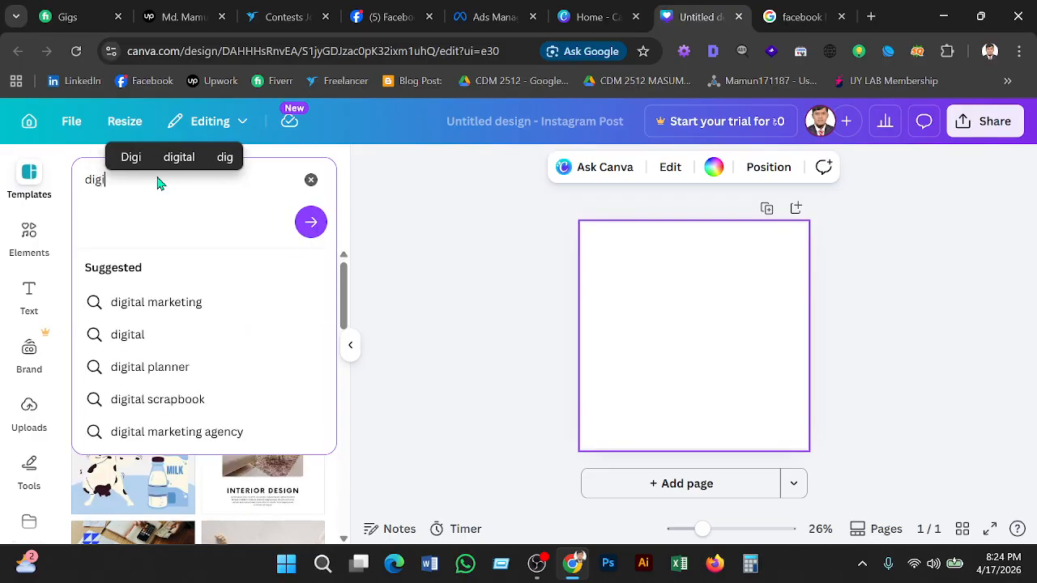
{"action": "type", "text": "tal"}
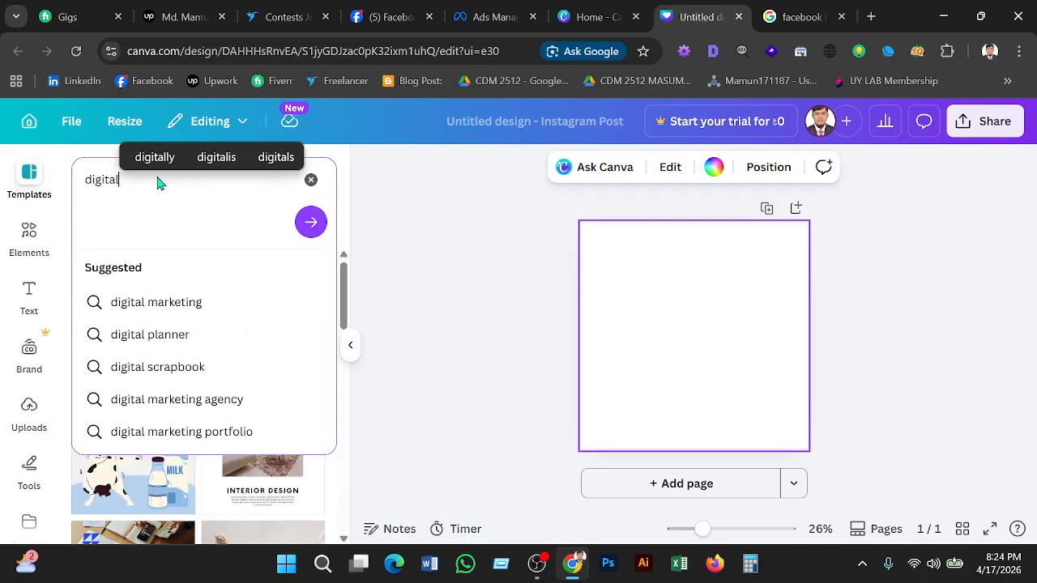
{"action": "left_click", "coordinate": [210, 308]}
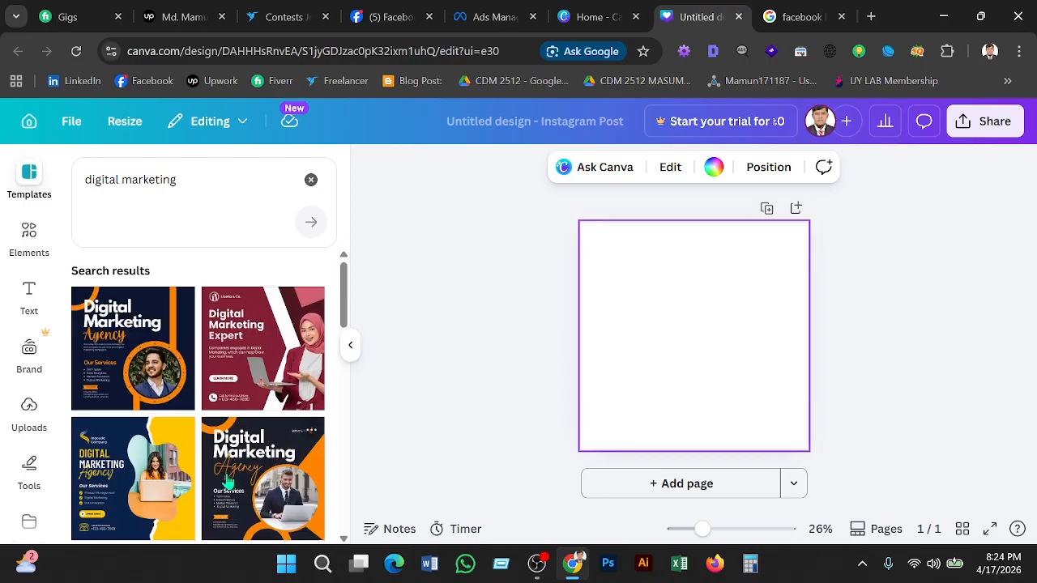
Step: Browse the digital marketing templates and apply the blue "Ready to grow your business online?" template to the blank page
{"action": "scroll", "coordinate": [162, 456], "scroll_direction": "down", "scroll_amount": 1}
{"action": "scroll", "coordinate": [162, 456], "scroll_direction": "down", "scroll_amount": 3}
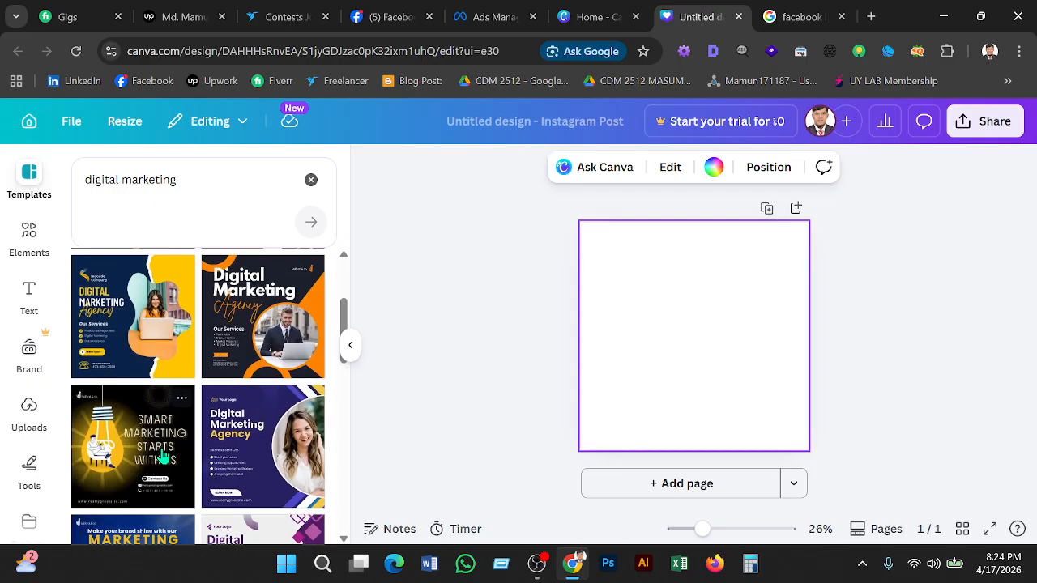
{"action": "scroll", "coordinate": [162, 456], "scroll_direction": "up", "scroll_amount": 4}
{"action": "scroll", "coordinate": [162, 456], "scroll_direction": "down", "scroll_amount": 8}
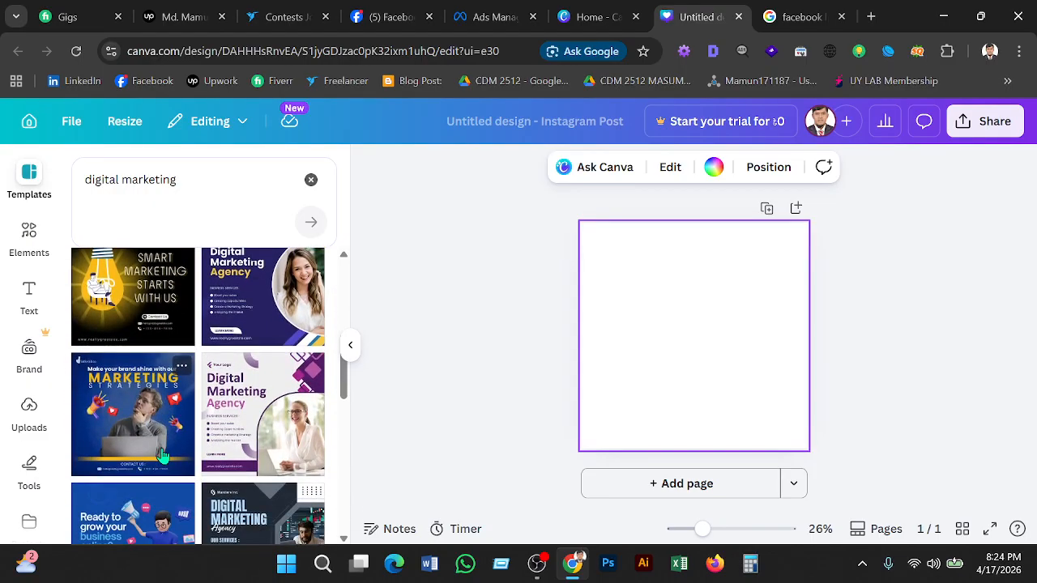
{"action": "scroll", "coordinate": [162, 456], "scroll_direction": "down", "scroll_amount": 5}
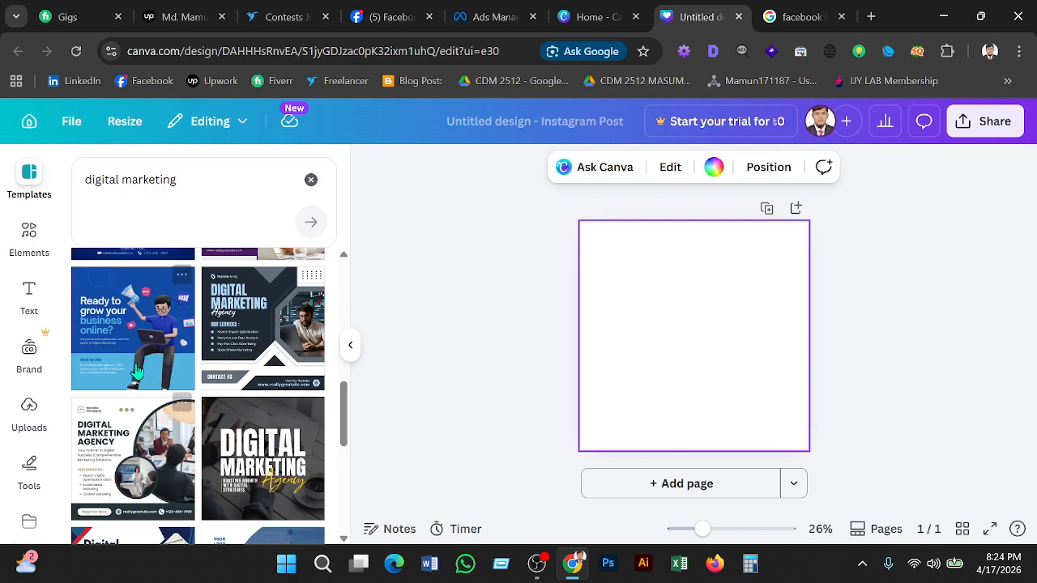
{"action": "left_click", "coordinate": [134, 341]}
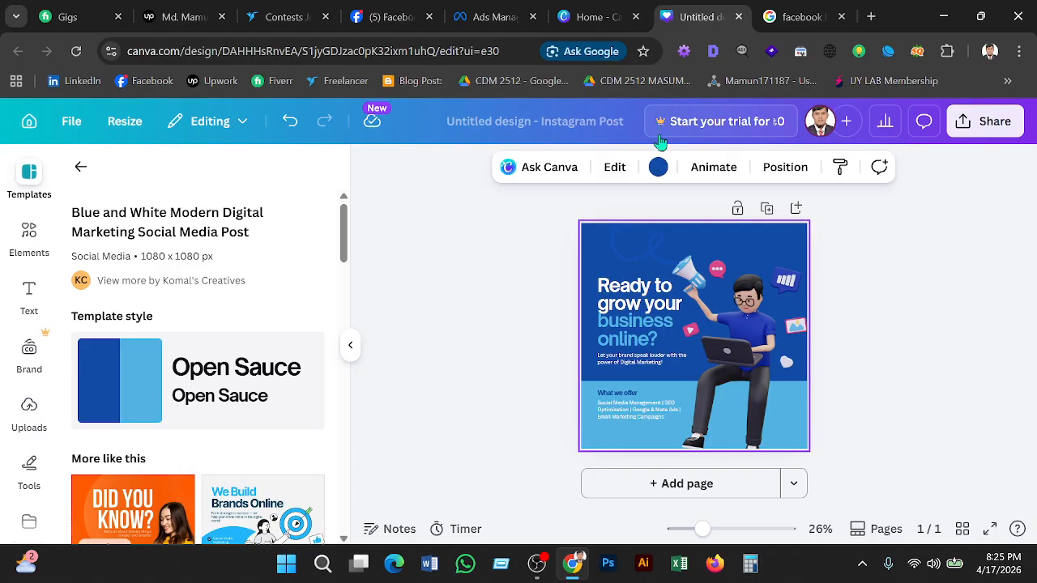
Step: Change the page's dark blue background to the brighter solid blue #005BEA
{"action": "left_click", "coordinate": [657, 167]}
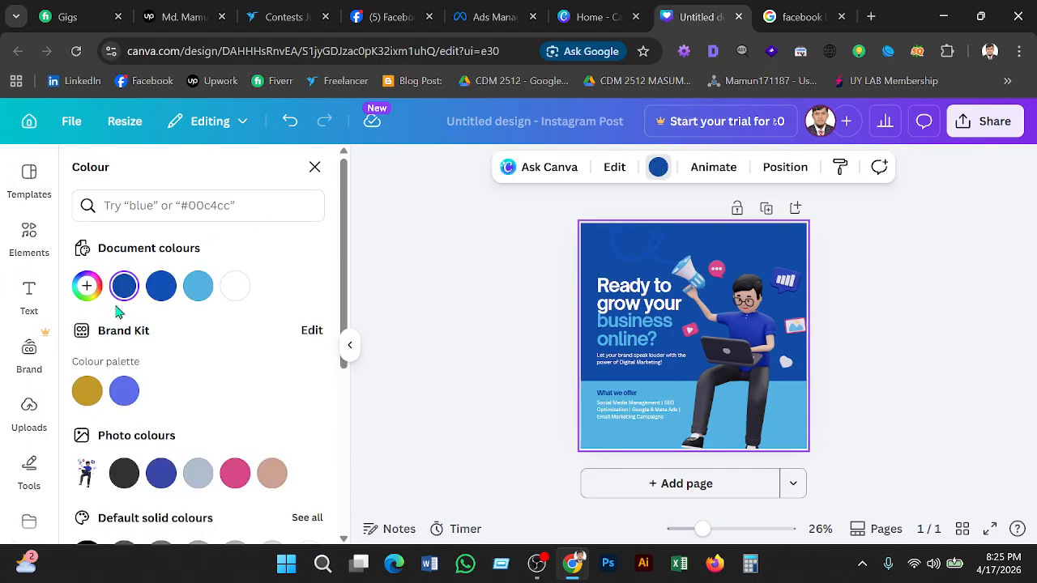
{"action": "left_click", "coordinate": [90, 285]}
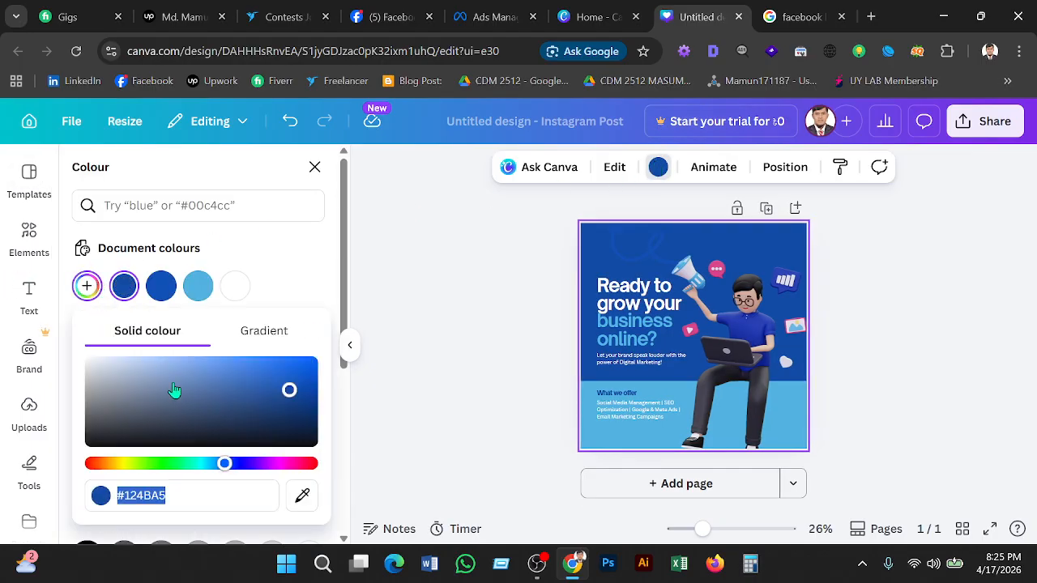
{"action": "left_click_drag", "start_coordinate": [290, 366], "coordinate": [318, 357]}
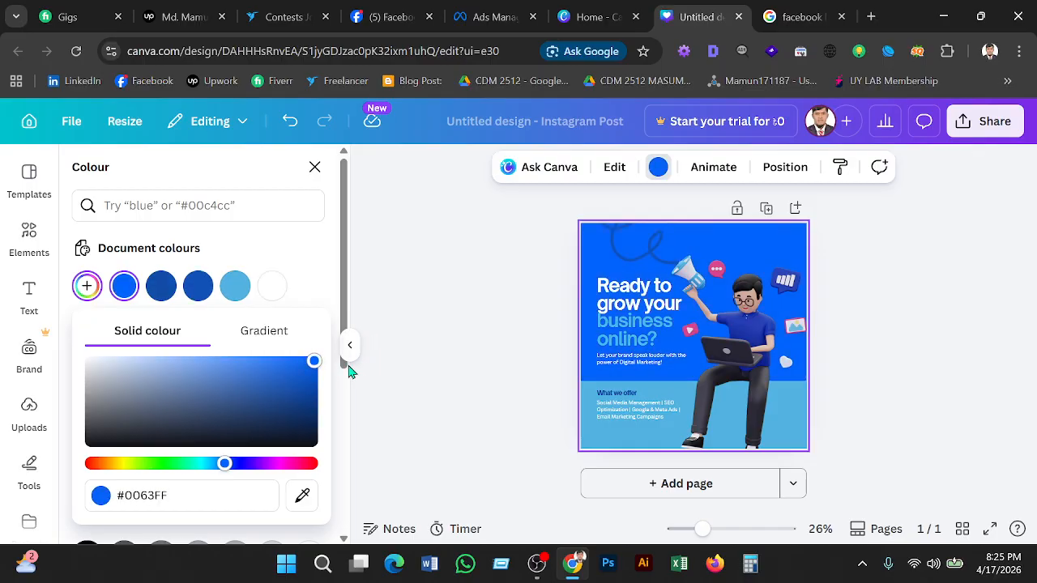
{"action": "left_click_drag", "start_coordinate": [318, 370], "coordinate": [346, 371]}
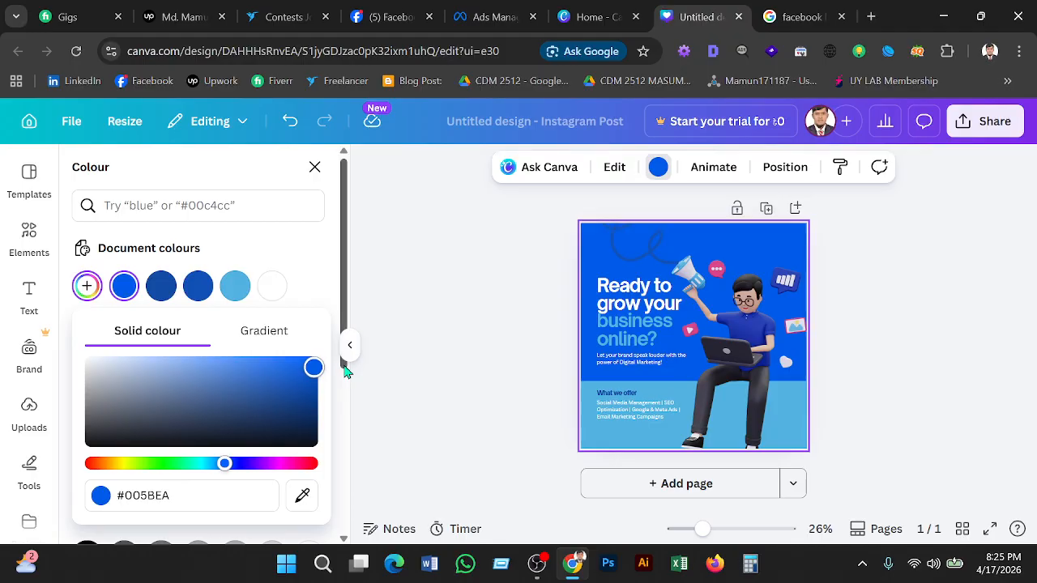
Step: Try to recolour the words "business online?" in the headline to the bright cyan #00FFF0
{"action": "left_click", "coordinate": [640, 336]}
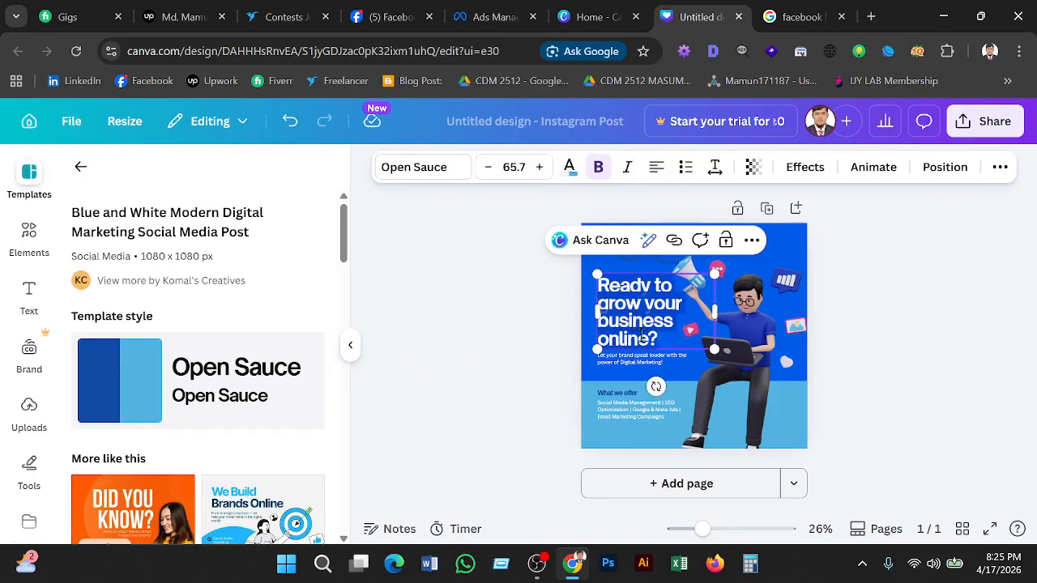
{"action": "left_click_drag", "start_coordinate": [662, 342], "coordinate": [608, 339]}
{"action": "left_click", "coordinate": [662, 335]}
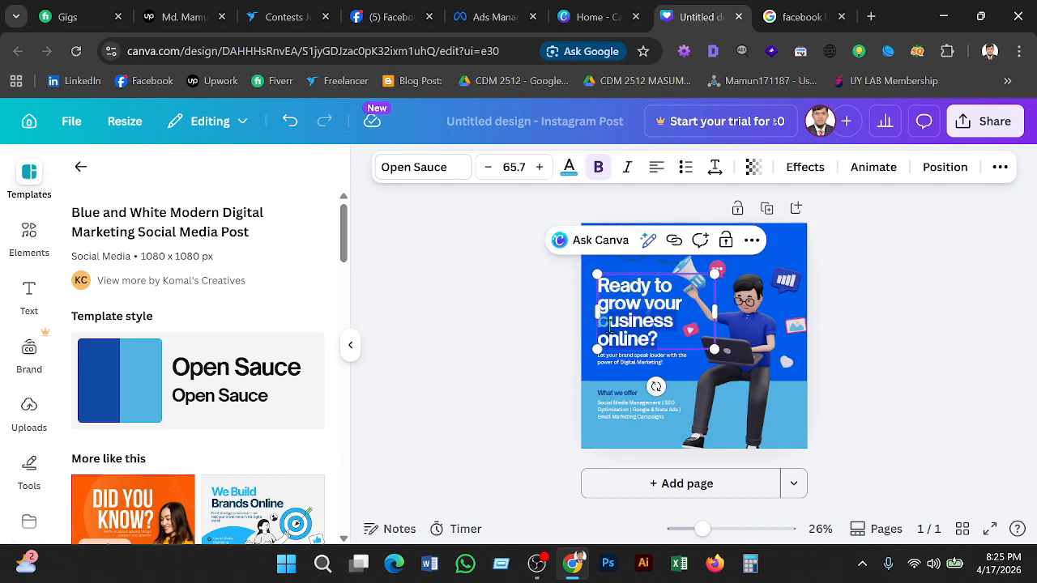
{"action": "left_click", "coordinate": [569, 168]}
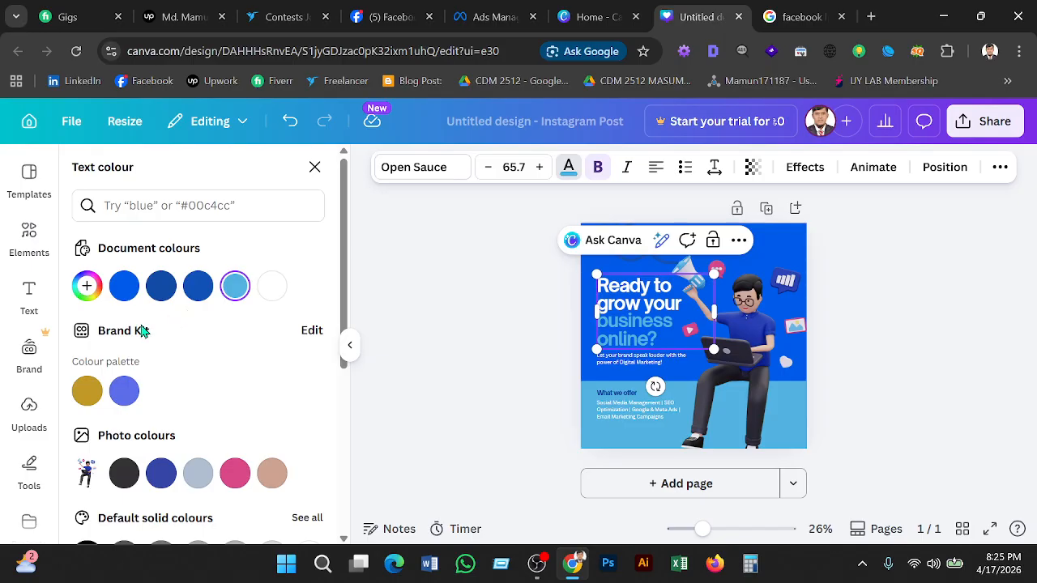
{"action": "left_click", "coordinate": [233, 473]}
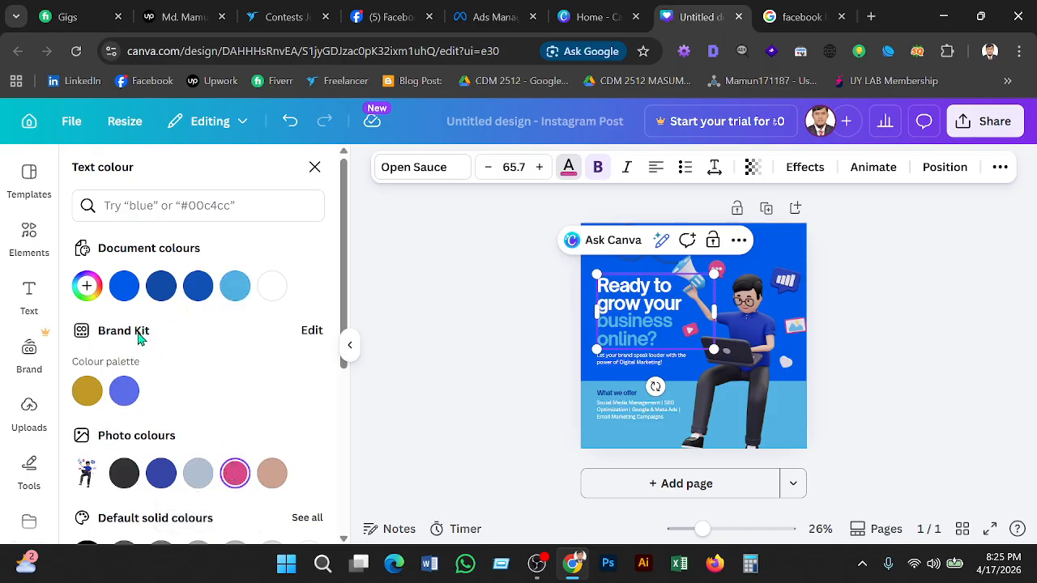
{"action": "left_click", "coordinate": [89, 285]}
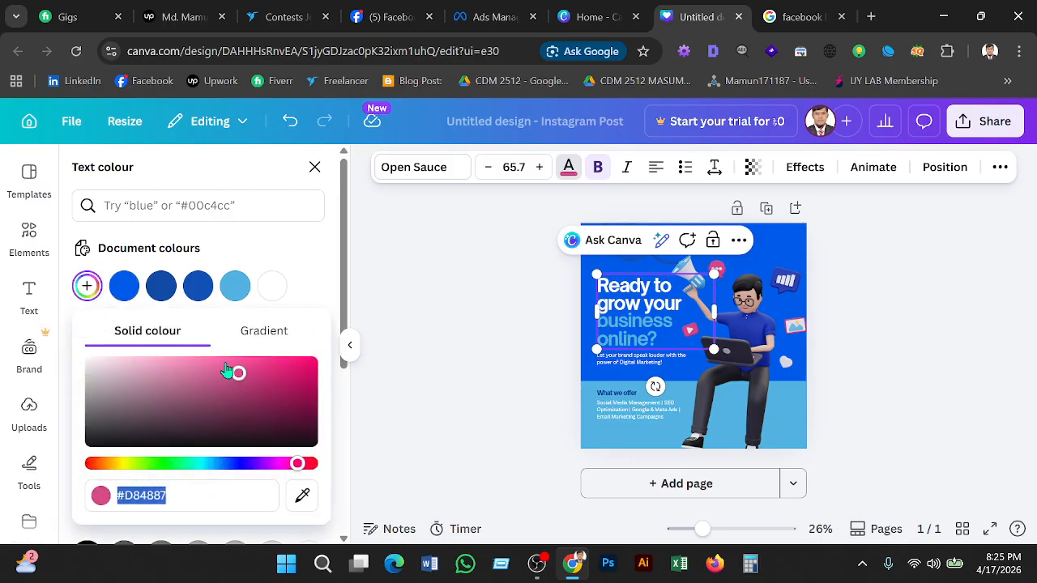
{"action": "left_click", "coordinate": [201, 465]}
{"action": "left_click_drag", "start_coordinate": [282, 374], "coordinate": [384, 310]}
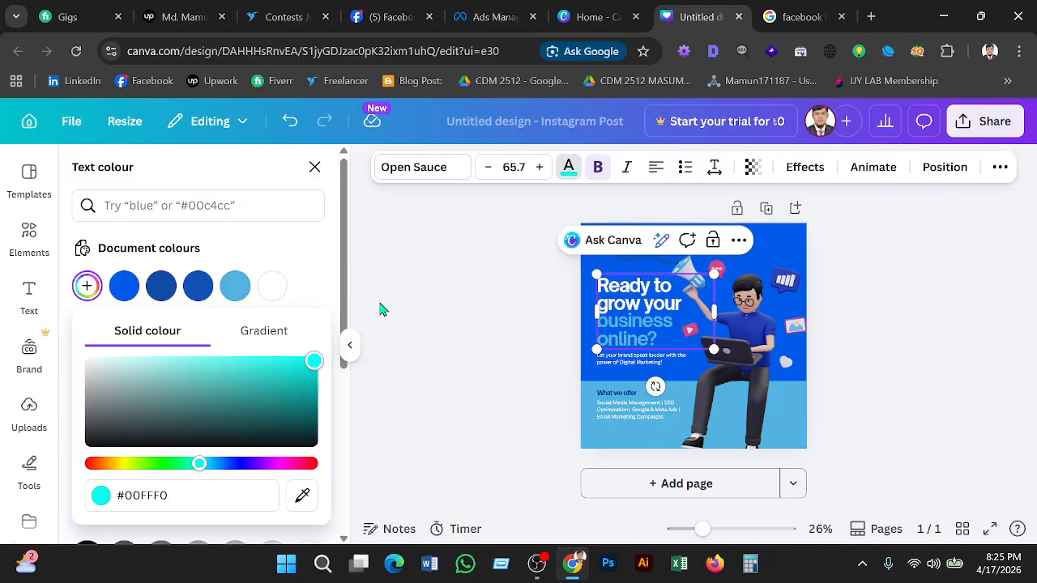
Step: Select the whole "Ready to grow your business online?" headline text and change its colour to solid cyan #00FFFF
{"action": "left_click", "coordinate": [640, 328]}
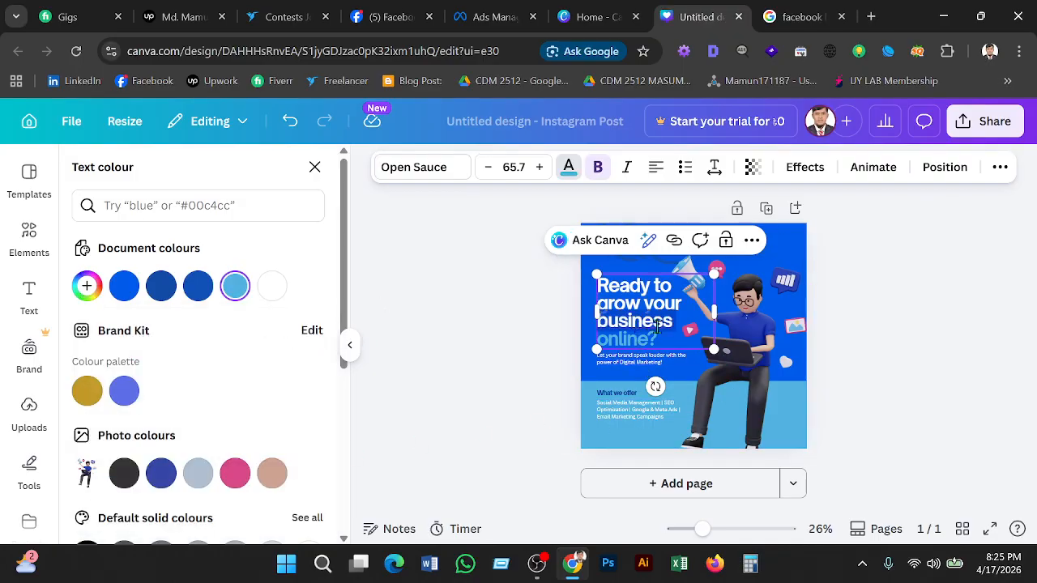
{"action": "triple_click", "coordinate": [657, 324]}
{"action": "left_click", "coordinate": [600, 314]}
{"action": "left_click_drag", "start_coordinate": [597, 320], "coordinate": [598, 279]}
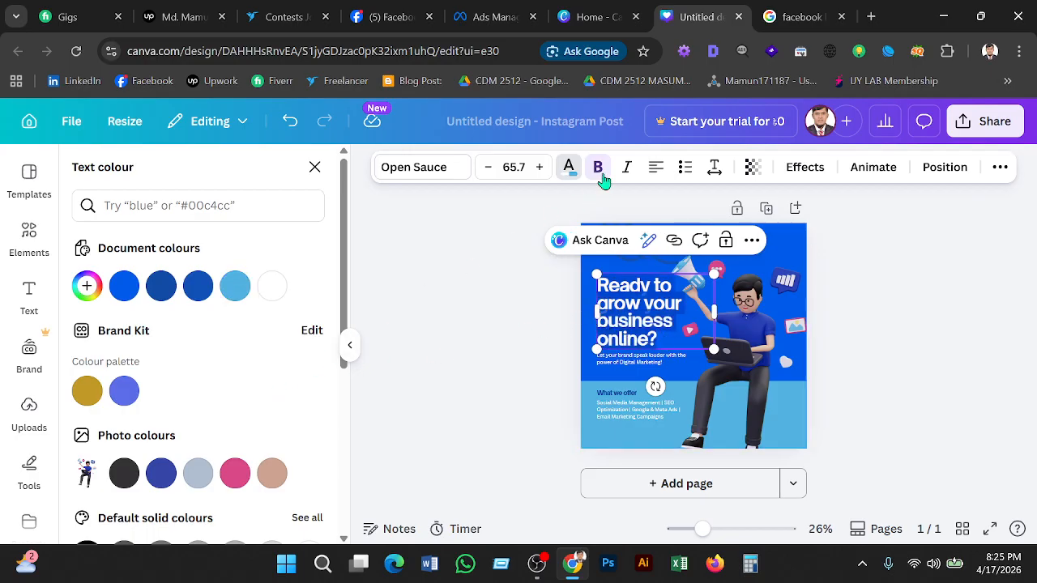
{"action": "triple_click", "coordinate": [678, 328]}
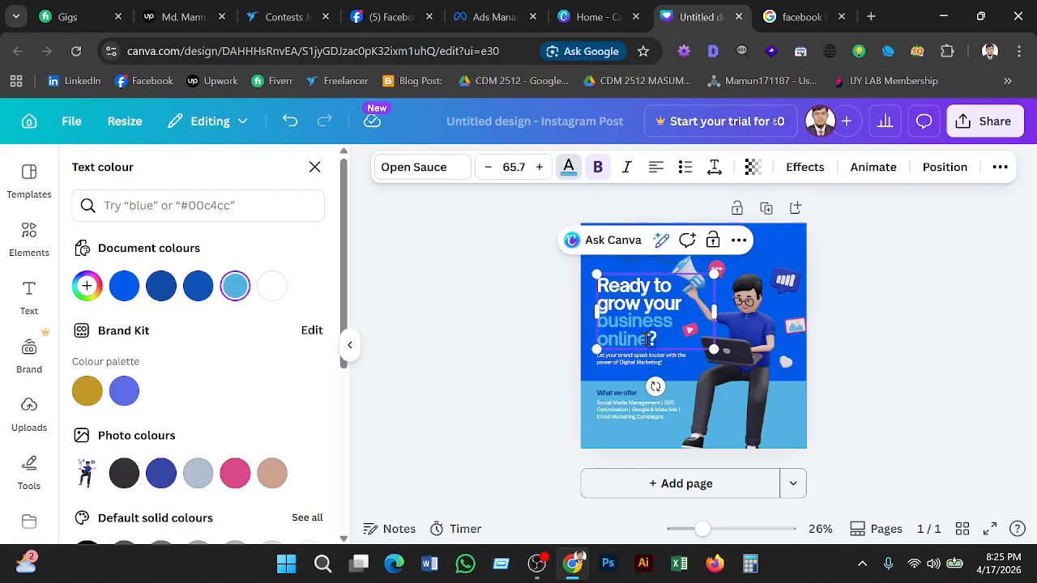
{"action": "left_click", "coordinate": [648, 338]}
{"action": "left_click", "coordinate": [590, 327]}
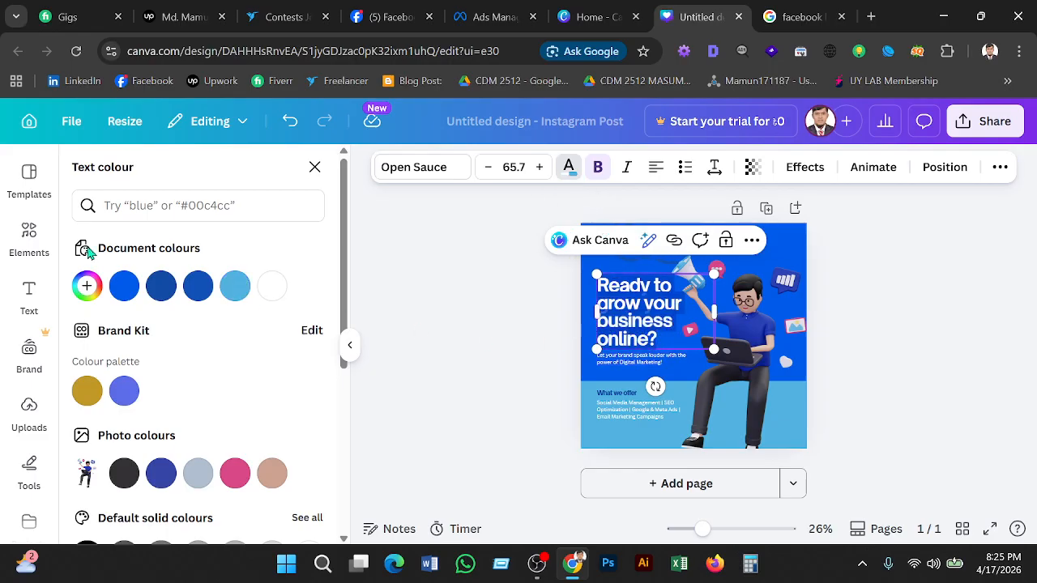
{"action": "left_click", "coordinate": [570, 168]}
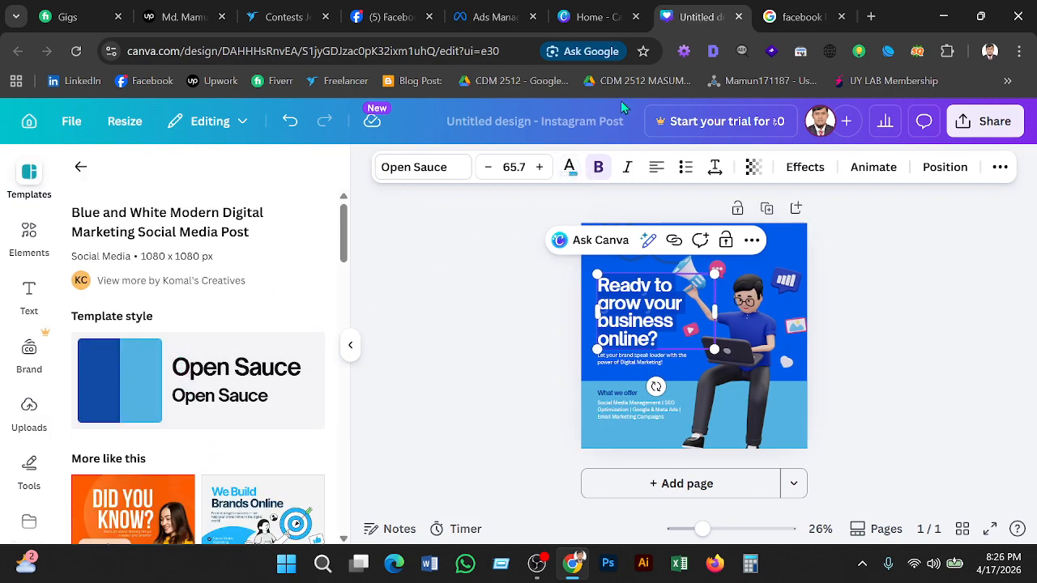
{"action": "left_click", "coordinate": [567, 171]}
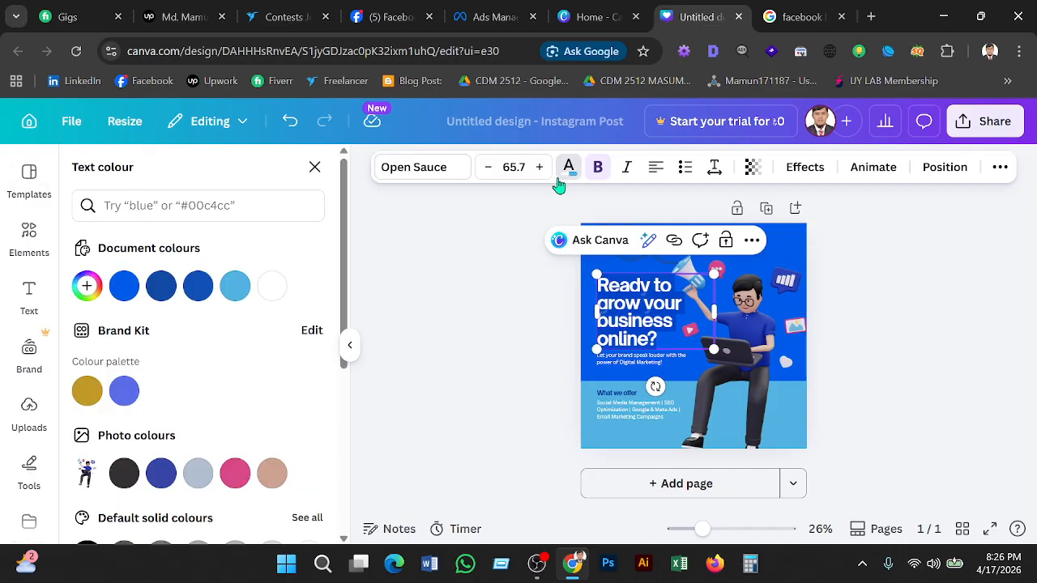
{"action": "left_click", "coordinate": [87, 286]}
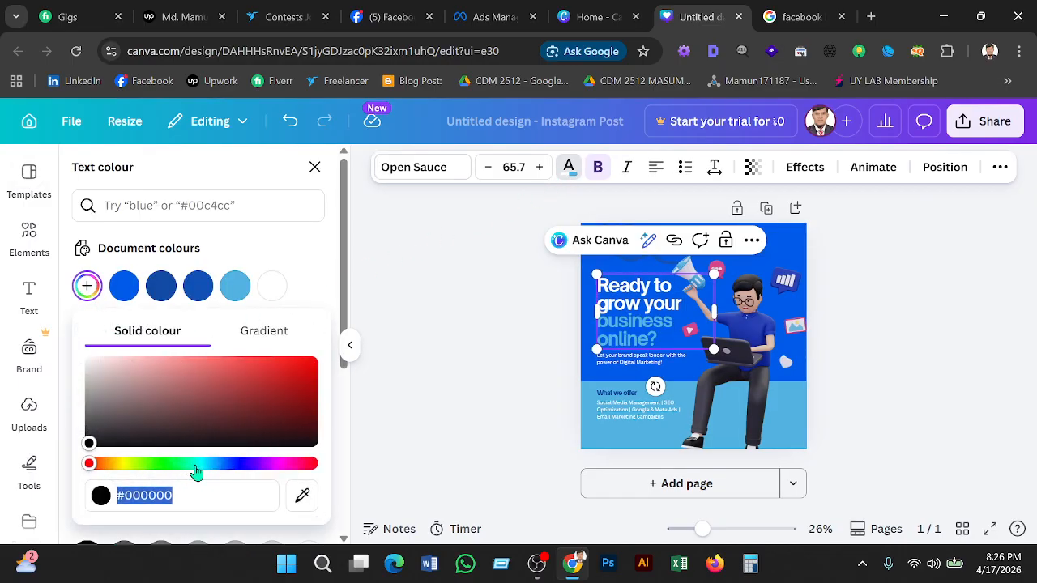
{"action": "left_click", "coordinate": [201, 465]}
{"action": "left_click_drag", "start_coordinate": [283, 377], "coordinate": [325, 341]}
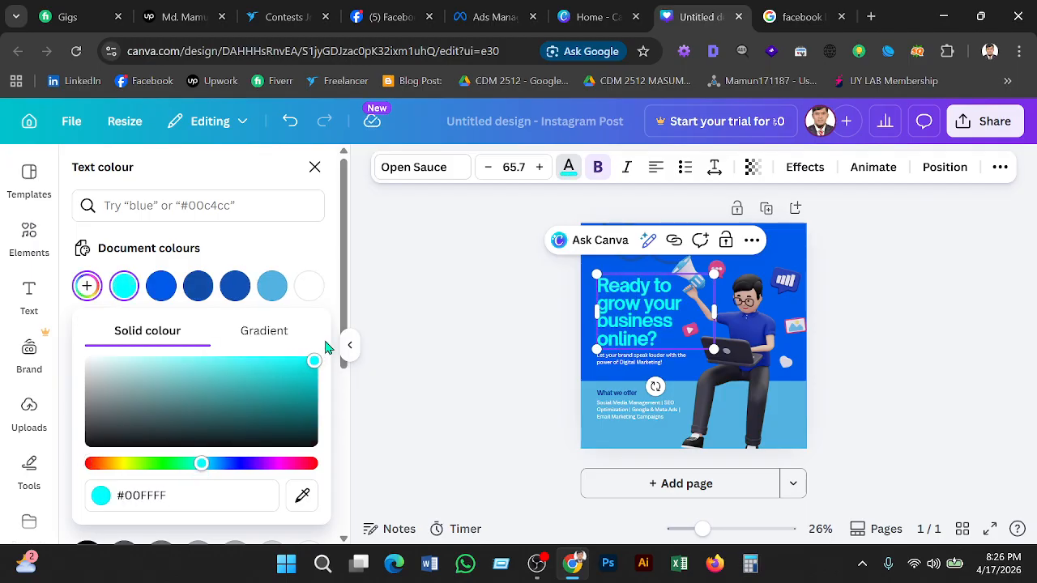
{"action": "left_click", "coordinate": [501, 306]}
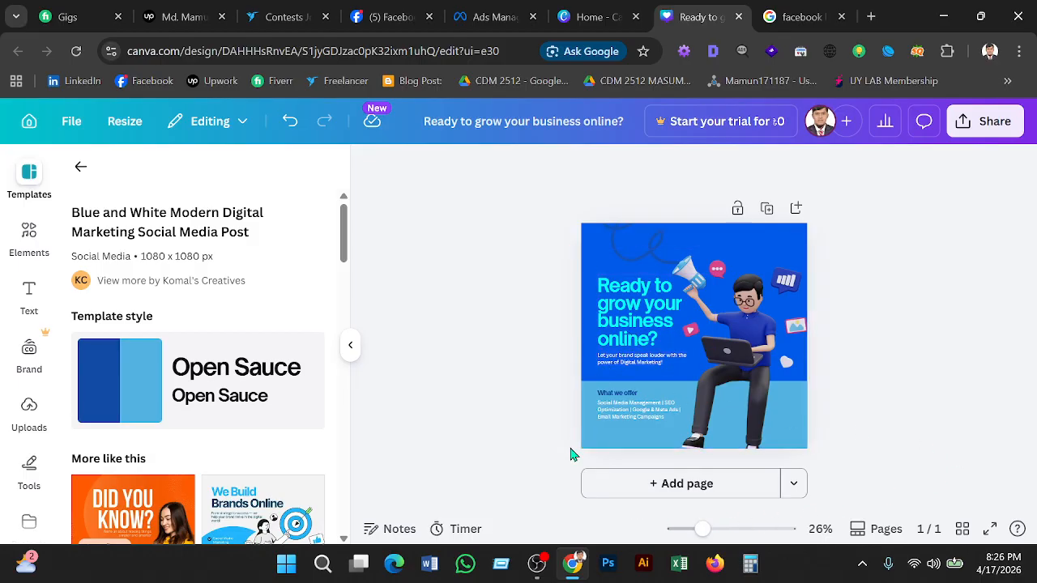
Step: Move the headline text box slightly upward, widening the gap above the "Let your brand speak louder" line
{"action": "left_click", "coordinate": [651, 358]}
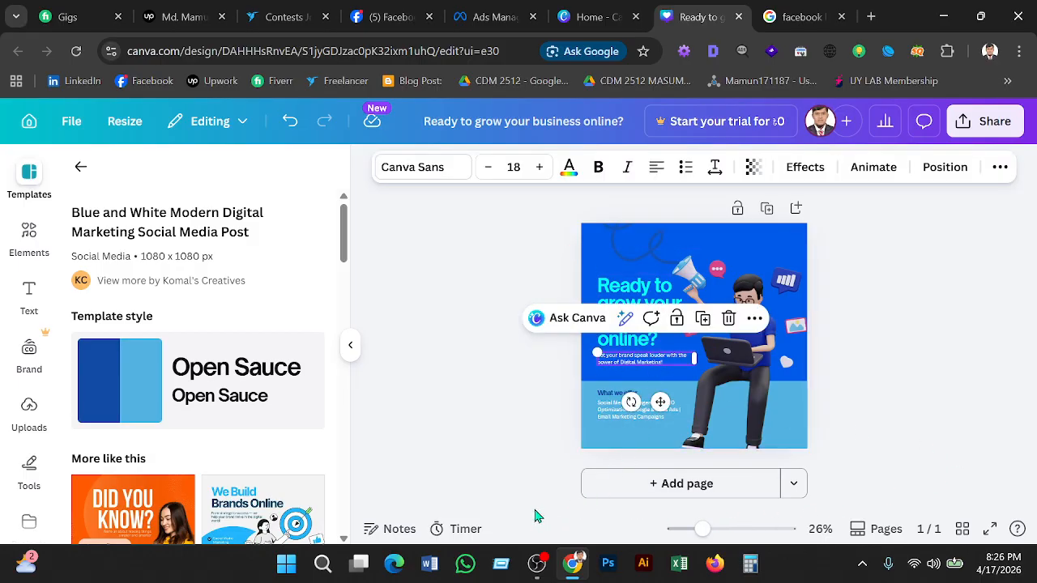
{"action": "left_click", "coordinate": [453, 305]}
{"action": "left_click", "coordinate": [653, 306]}
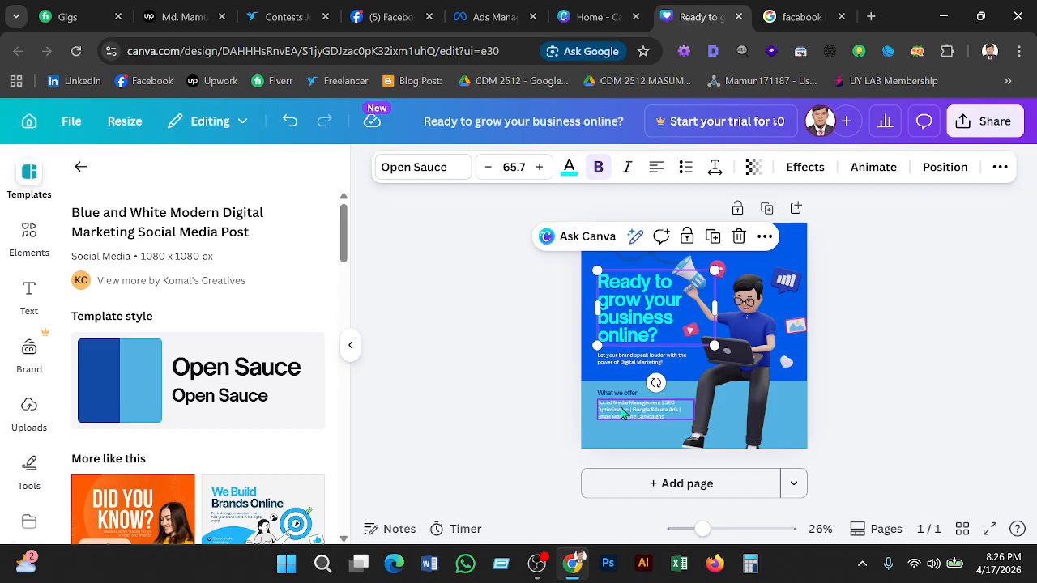
{"action": "left_click", "coordinate": [794, 442]}
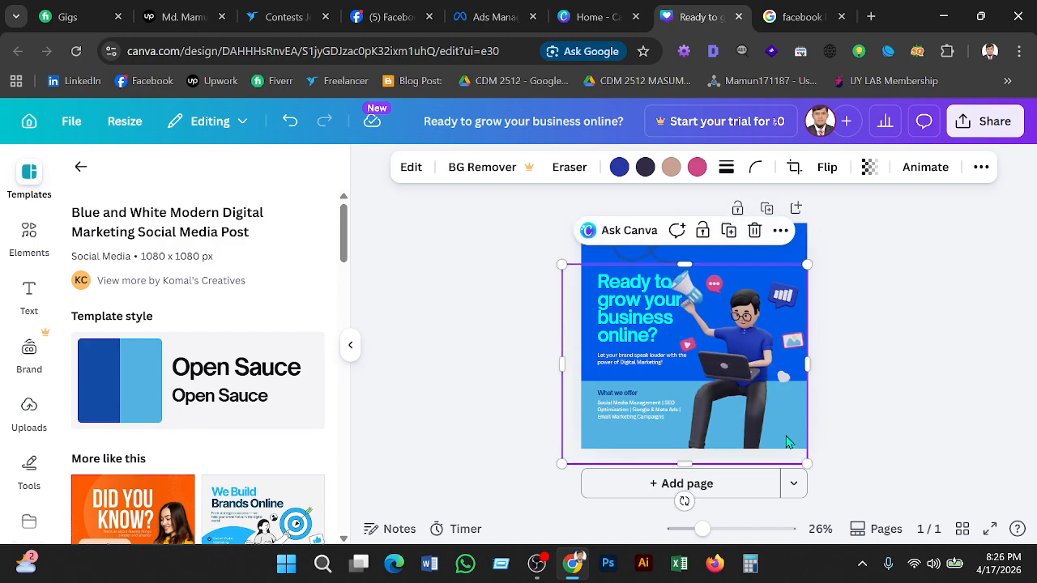
{"action": "key", "text": "ctrl+z"}
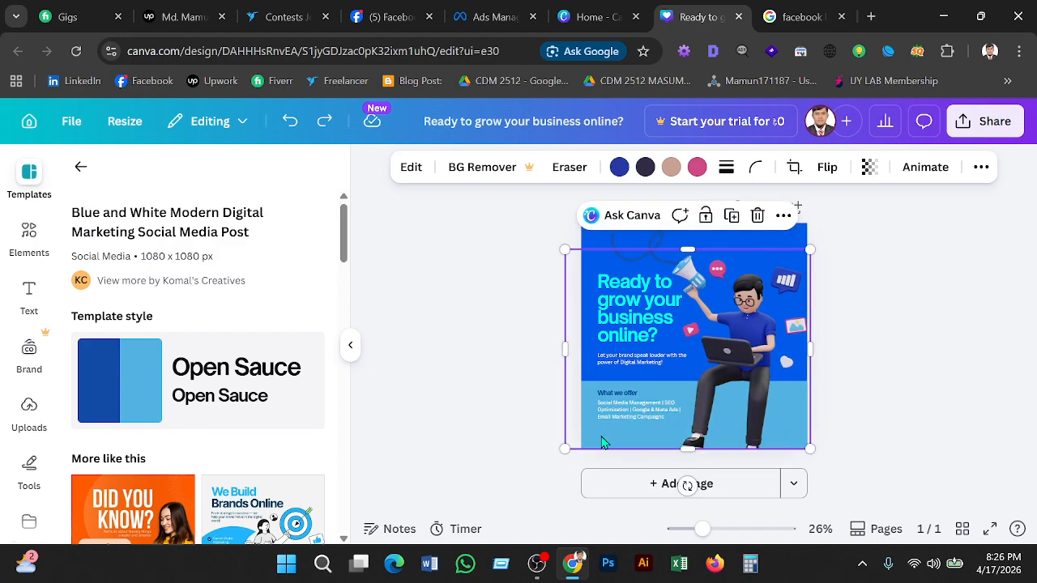
{"action": "left_click", "coordinate": [874, 392]}
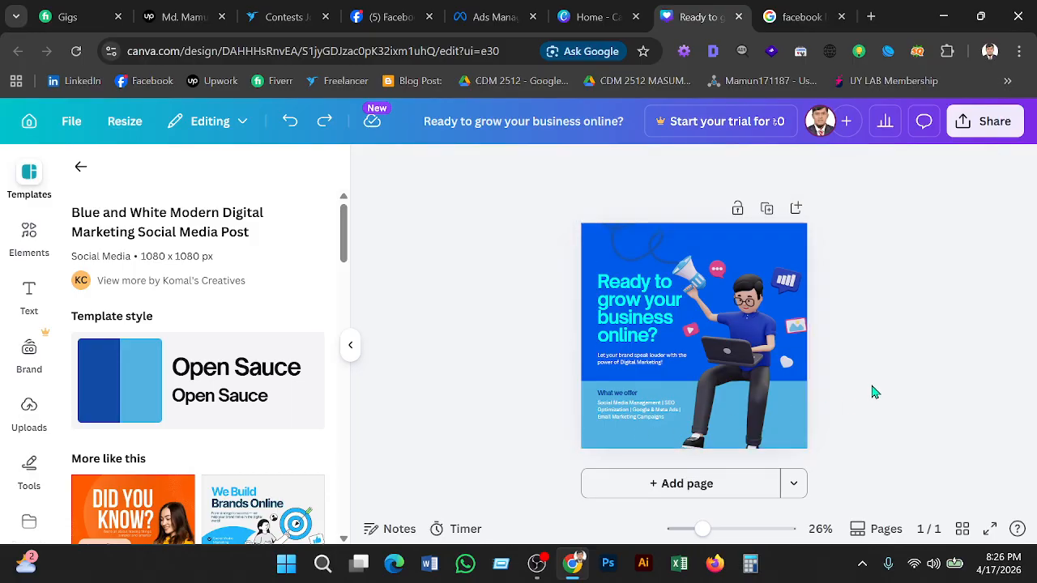
Step: Move the man-with-laptop illustration to the left and slightly down, clearing the right part of the light blue band
{"action": "left_click", "coordinate": [797, 421]}
{"action": "left_click_drag", "start_coordinate": [797, 421], "coordinate": [725, 414]}
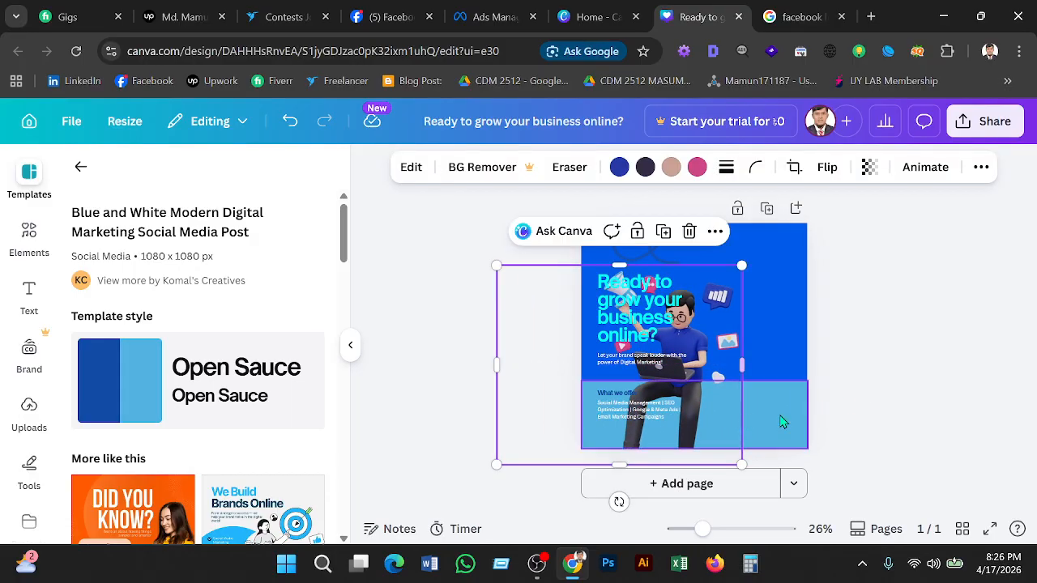
Step: Select the light blue band at the design's lower edge and try pink and magenta fills, ending with #B500A9
{"action": "left_click", "coordinate": [784, 421]}
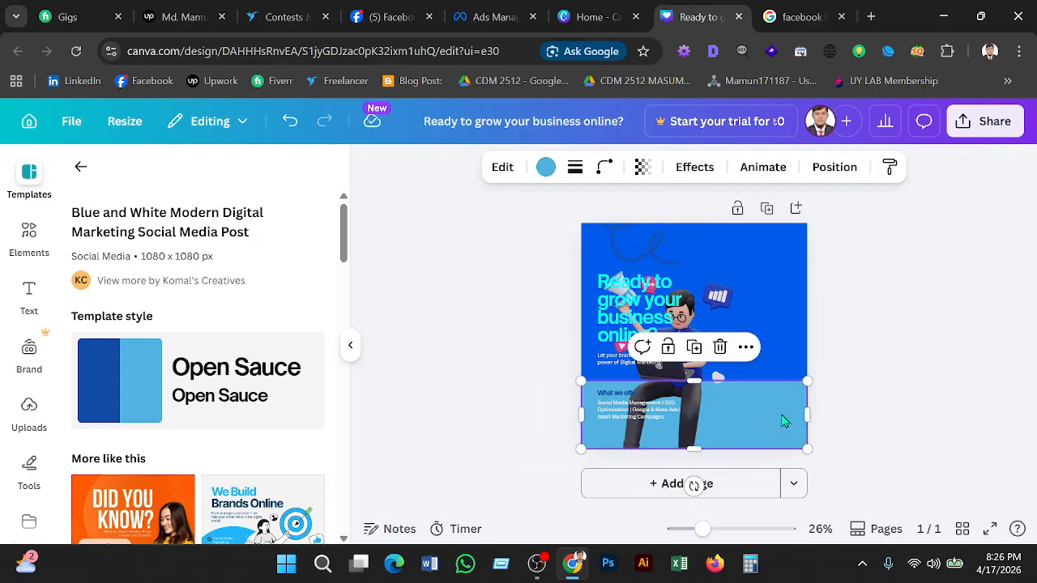
{"action": "left_click", "coordinate": [545, 170]}
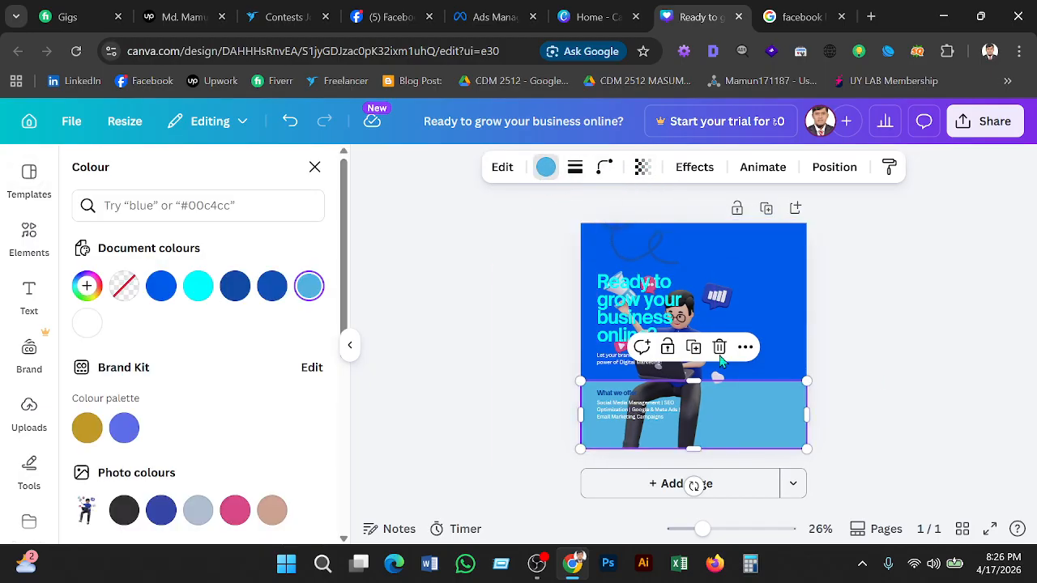
{"action": "left_click", "coordinate": [235, 512]}
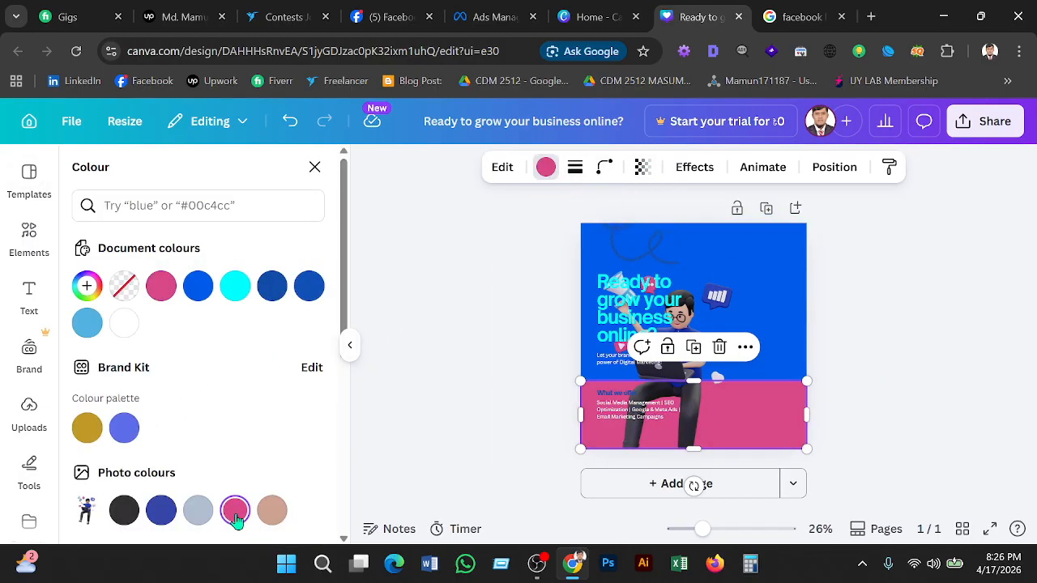
{"action": "left_click", "coordinate": [87, 286]}
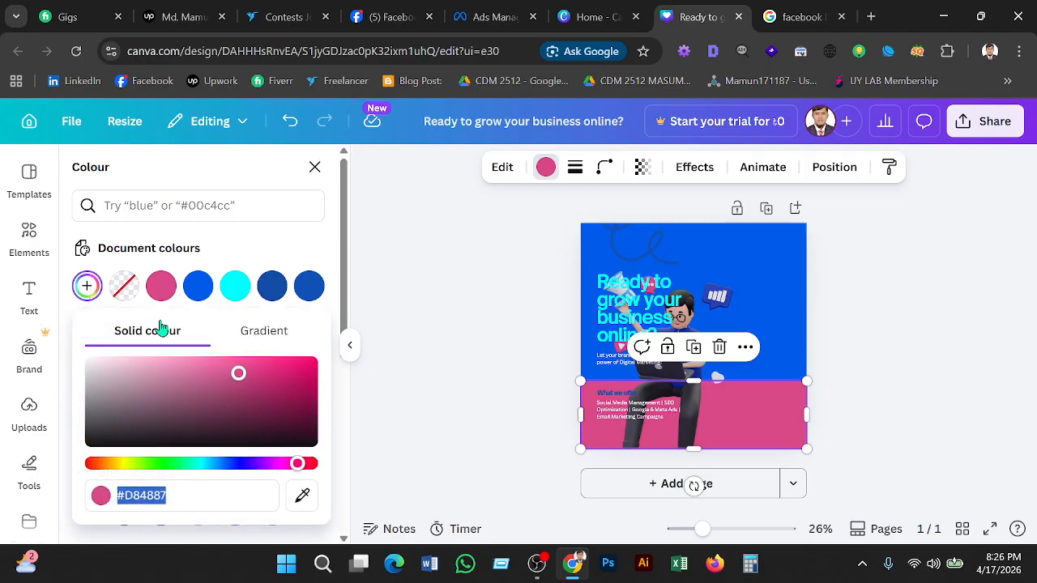
{"action": "left_click", "coordinate": [279, 463]}
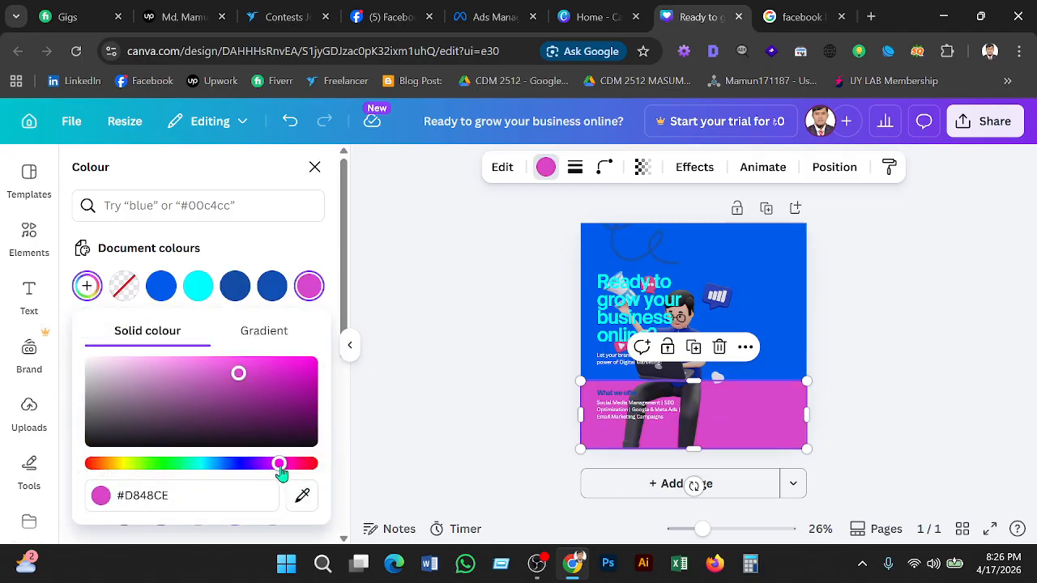
{"action": "left_click_drag", "start_coordinate": [276, 375], "coordinate": [362, 339]}
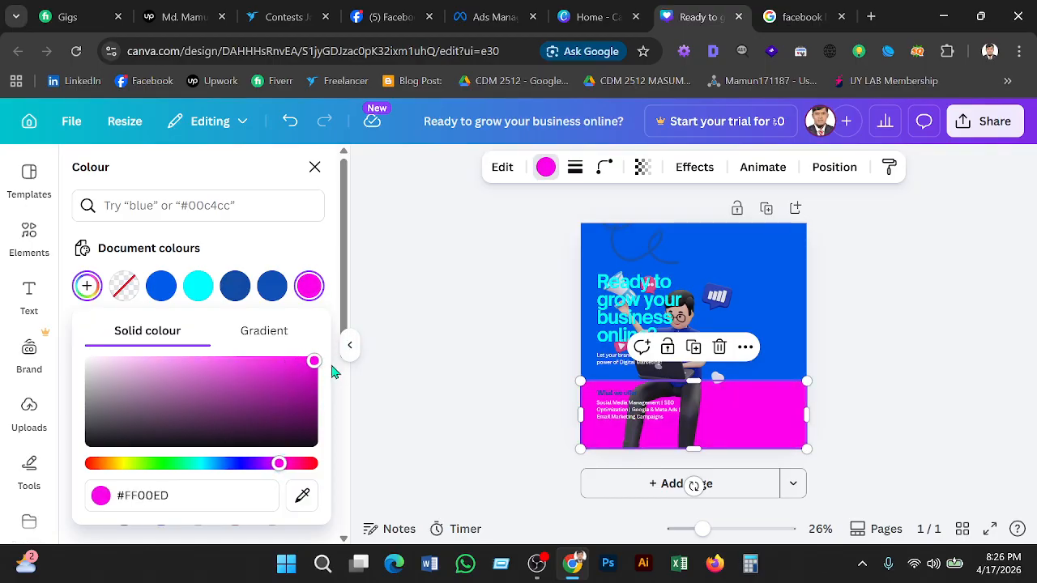
{"action": "left_click", "coordinate": [313, 385]}
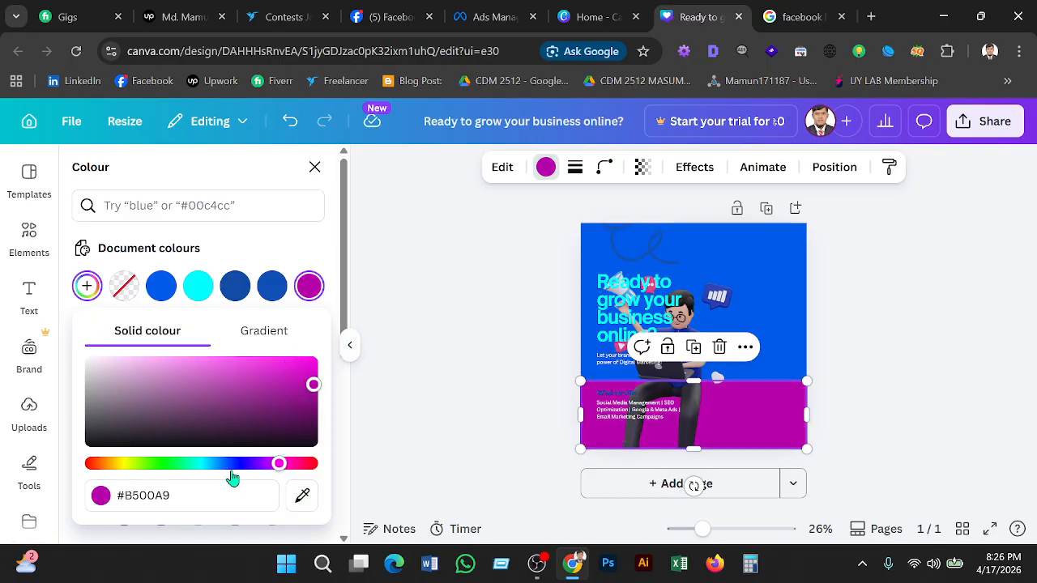
Step: Try a teal #00B0B5 fill and burnt-orange fills up to #B54200 on the lower band
{"action": "left_click", "coordinate": [173, 466]}
{"action": "left_click_drag", "start_coordinate": [173, 466], "coordinate": [203, 470]}
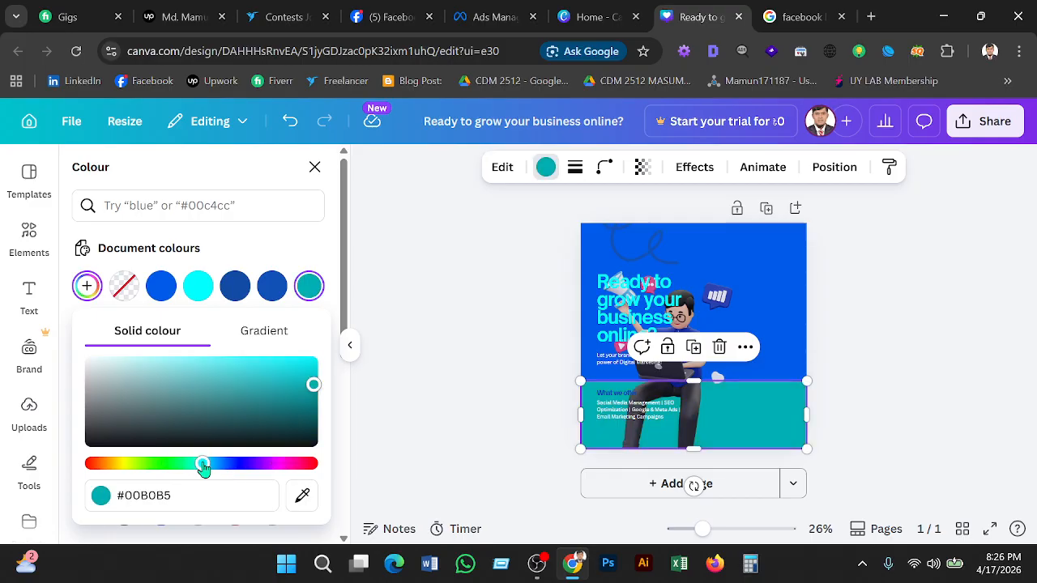
{"action": "left_click", "coordinate": [107, 466]}
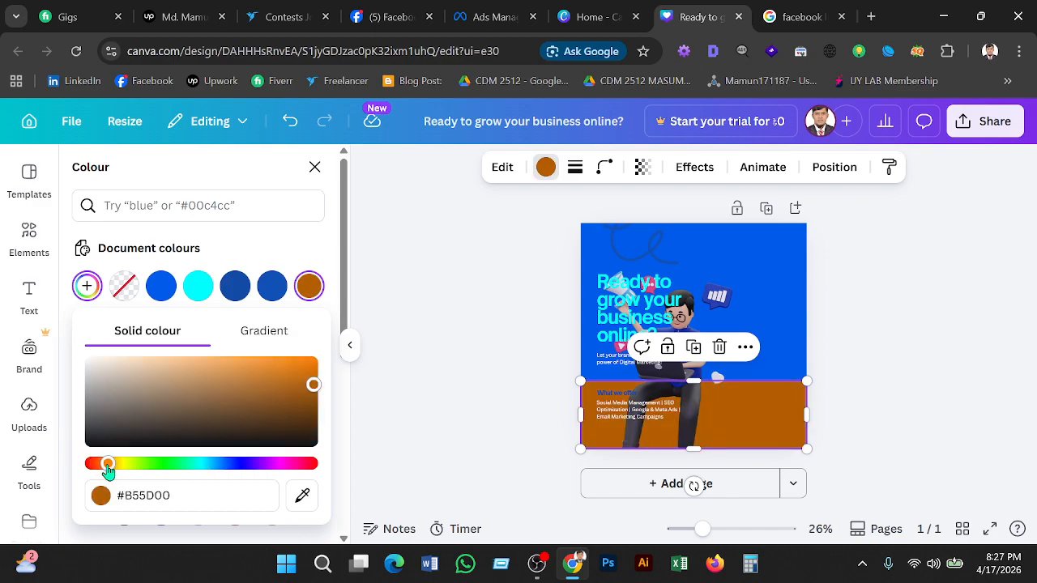
{"action": "left_click_drag", "start_coordinate": [108, 468], "coordinate": [103, 467]}
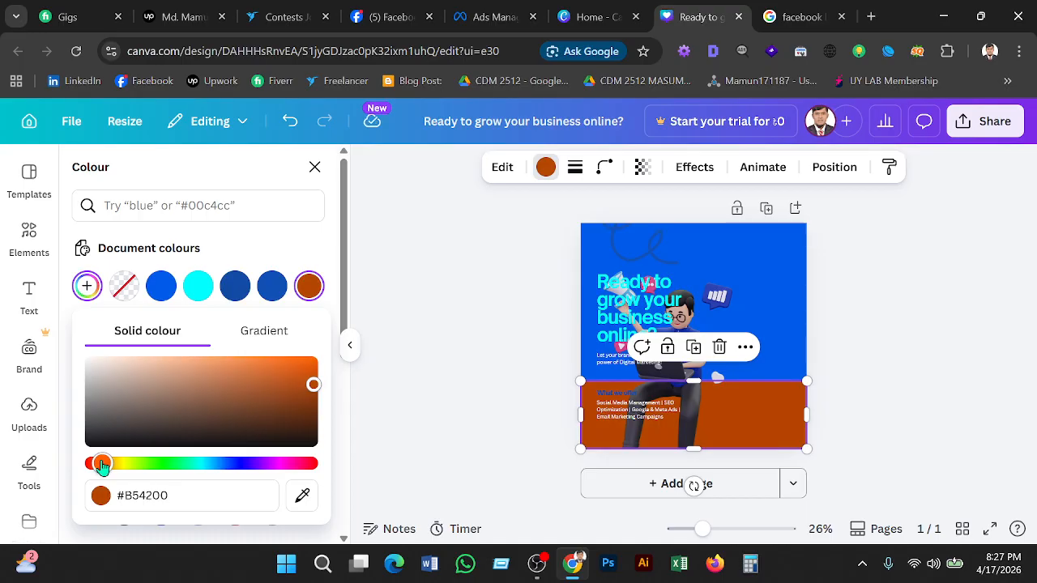
Step: Set the lower band's fill to the bright sky blue #08C4FF and deselect it
{"action": "left_click", "coordinate": [216, 467]}
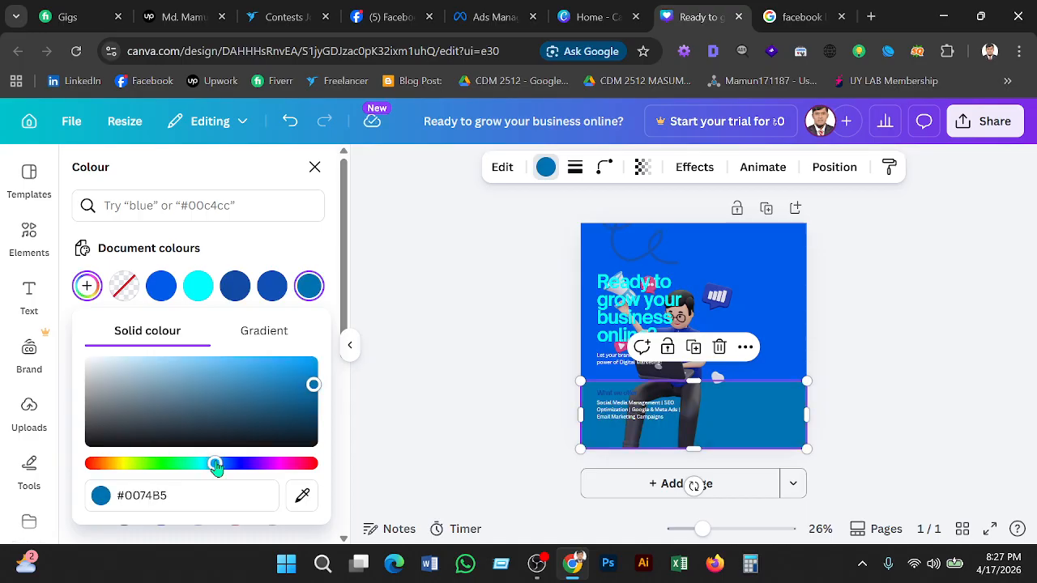
{"action": "left_click_drag", "start_coordinate": [217, 468], "coordinate": [211, 470]}
{"action": "left_click_drag", "start_coordinate": [313, 384], "coordinate": [312, 354]}
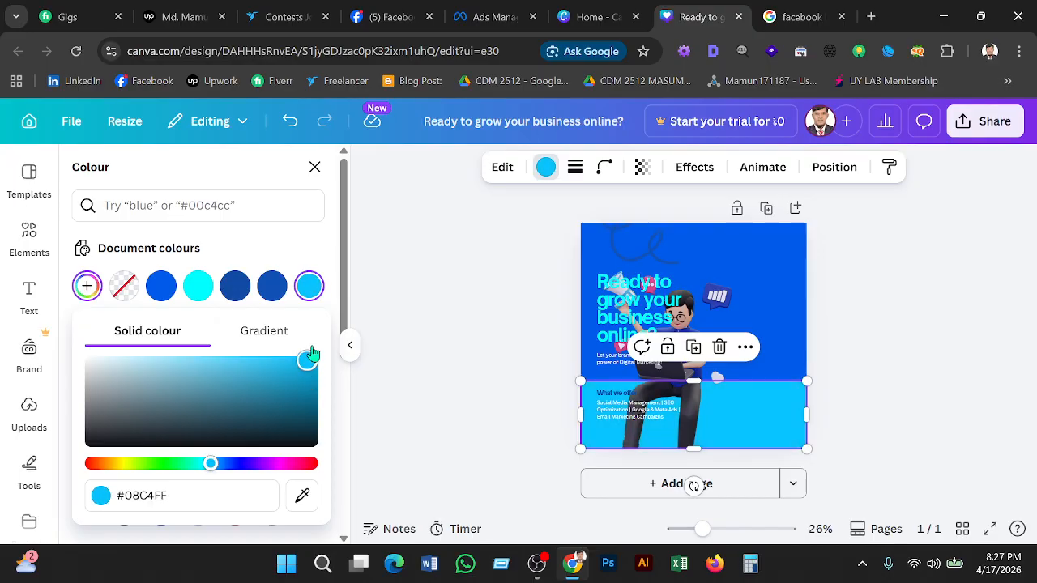
{"action": "left_click", "coordinate": [444, 364]}
Step: Select the services list text in the lower band and try pink #D84887 and black #000000 as its text colour
{"action": "left_click", "coordinate": [608, 418]}
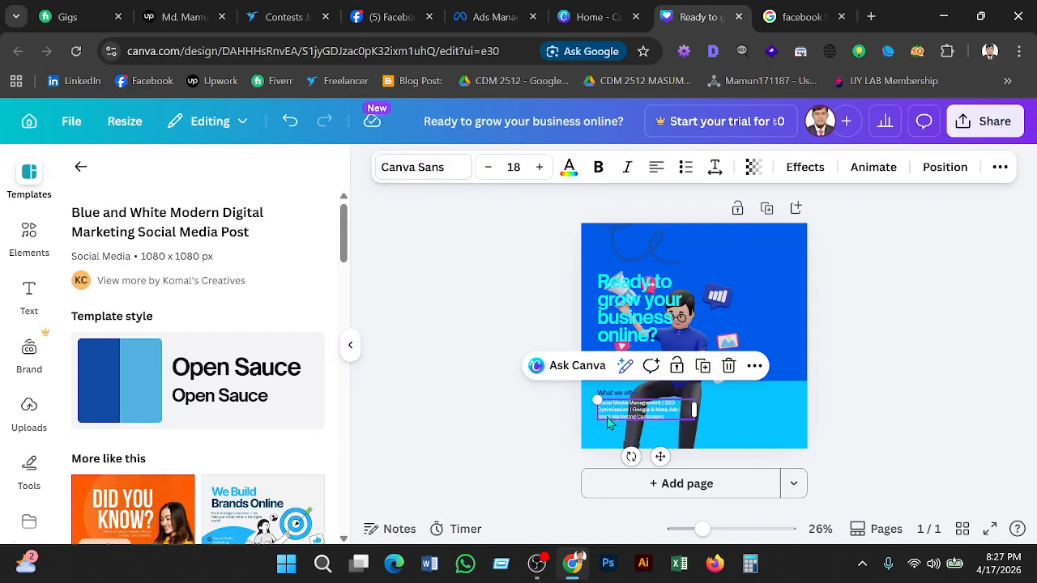
{"action": "left_click", "coordinate": [569, 167]}
{"action": "left_click", "coordinate": [235, 473]}
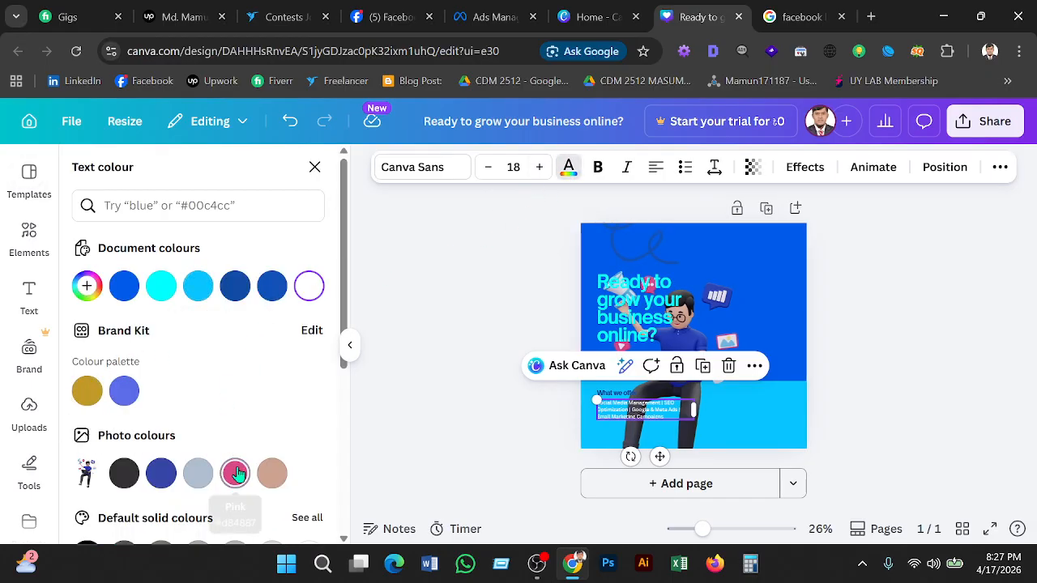
{"action": "left_click", "coordinate": [87, 285]}
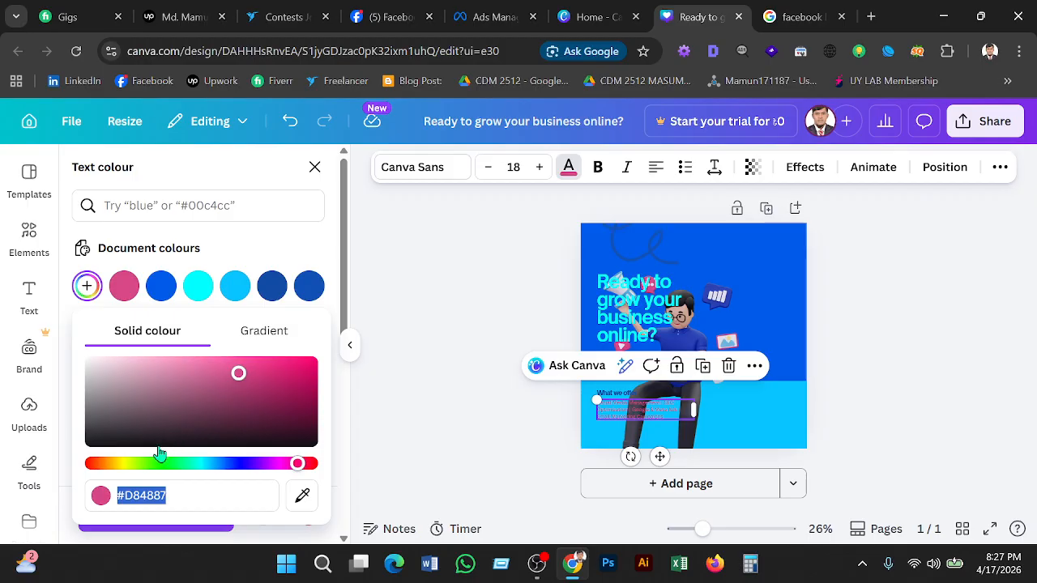
{"action": "left_click_drag", "start_coordinate": [108, 444], "coordinate": [48, 456]}
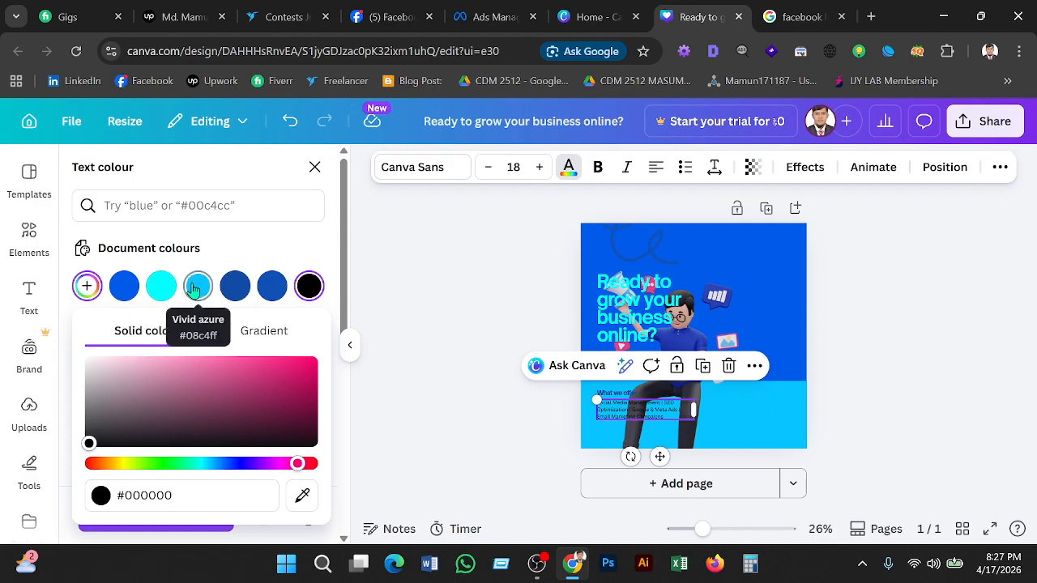
Step: Try vivid blue #124BA5, dark red #A51212 and bright red #FF0000 as the services list's text colour
{"action": "left_click", "coordinate": [235, 288]}
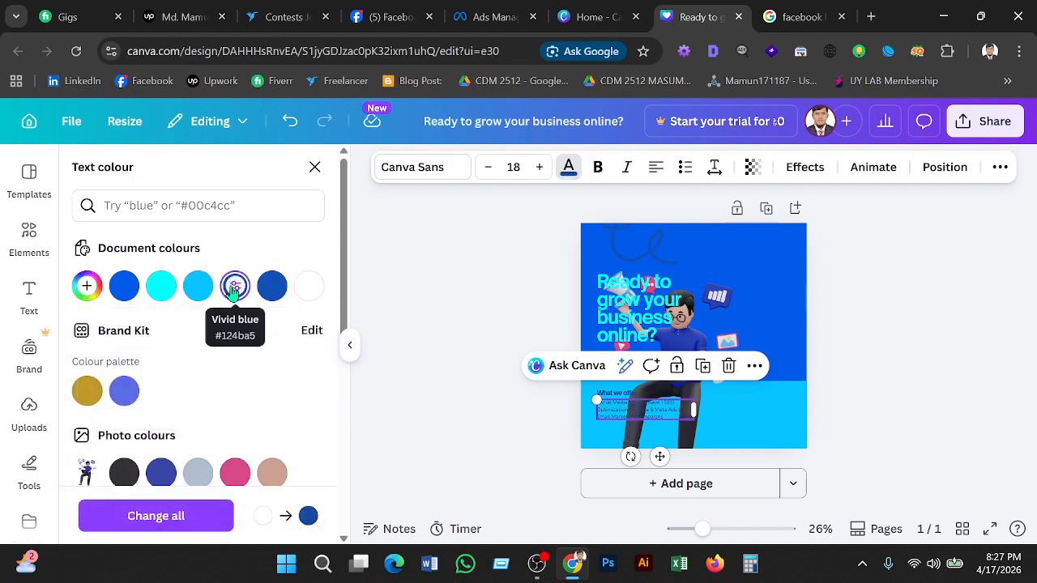
{"action": "left_click", "coordinate": [87, 287]}
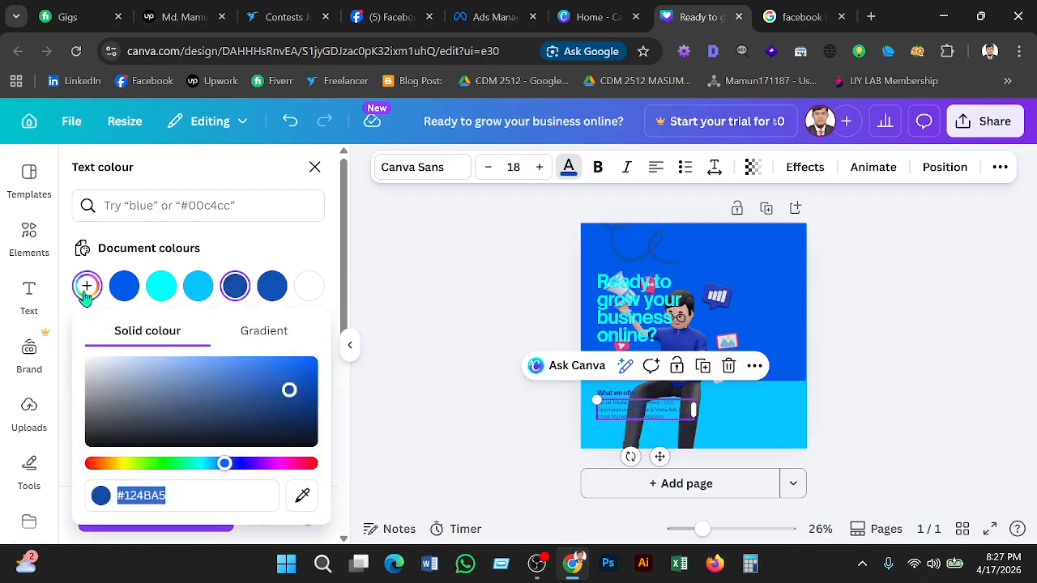
{"action": "left_click_drag", "start_coordinate": [289, 464], "coordinate": [318, 465]}
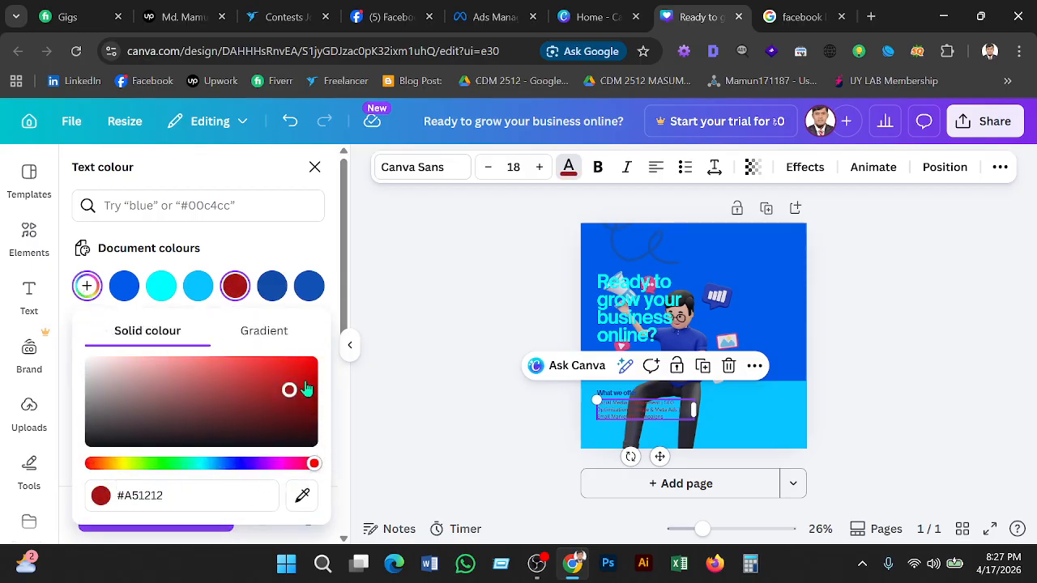
{"action": "left_click_drag", "start_coordinate": [294, 387], "coordinate": [324, 344]}
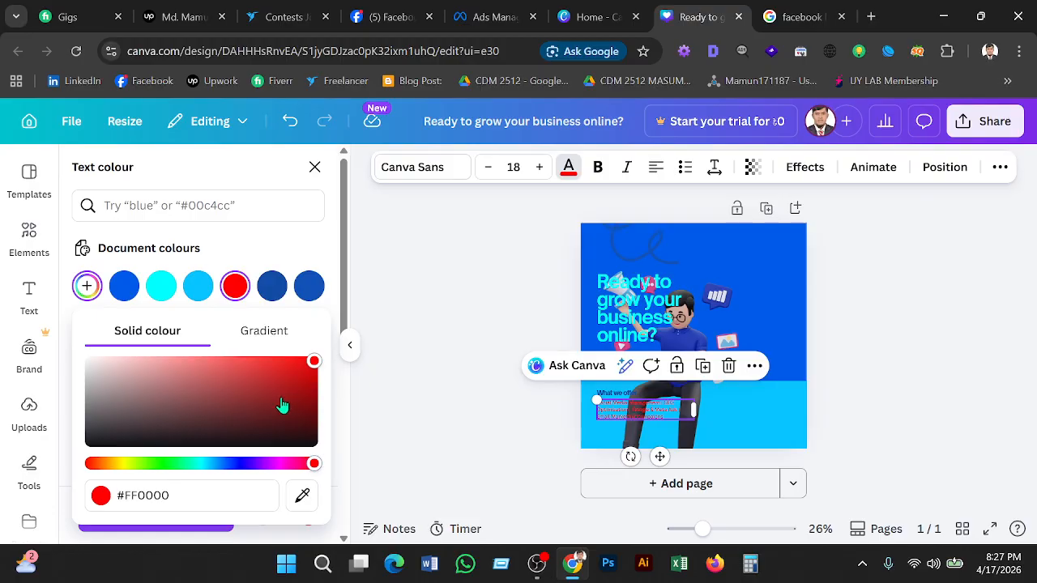
{"action": "left_click", "coordinate": [513, 443]}
Step: Delete the services list and the "What we offer" heading from the lower band
{"action": "double_click", "coordinate": [640, 410]}
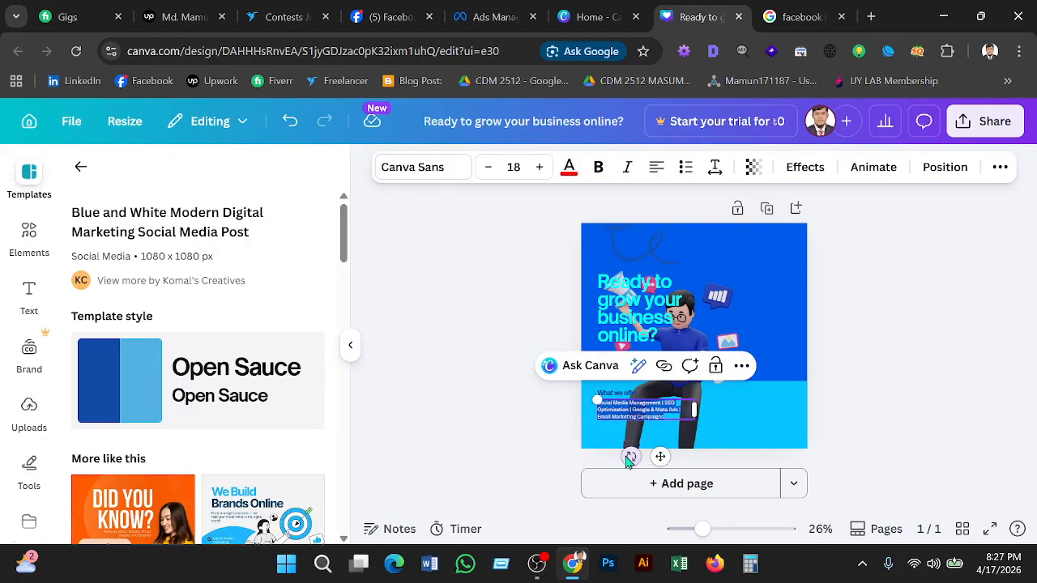
{"action": "key", "text": "BackSpace"}
{"action": "left_click", "coordinate": [599, 438]}
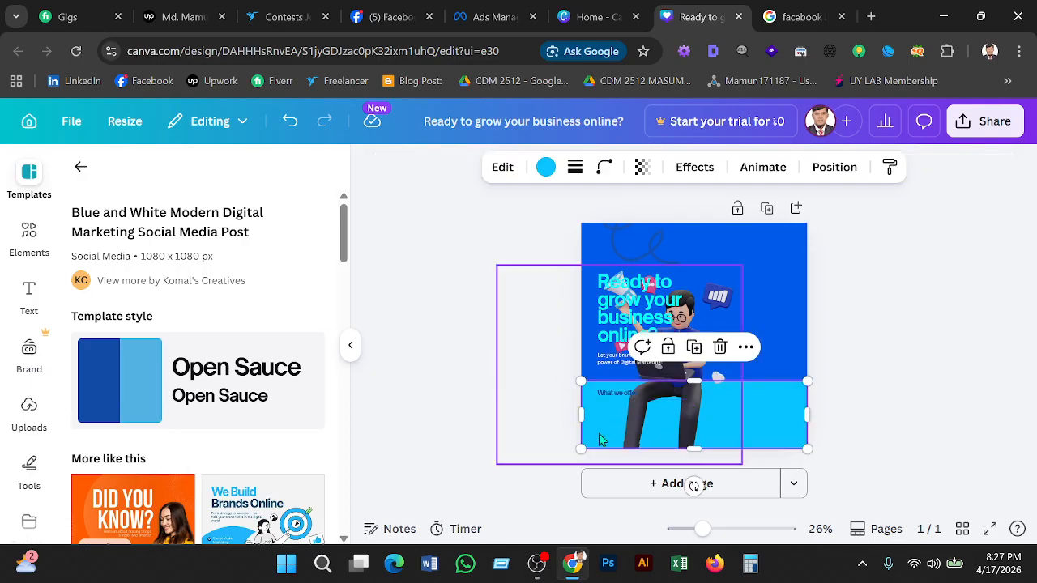
{"action": "key", "text": "Escape"}
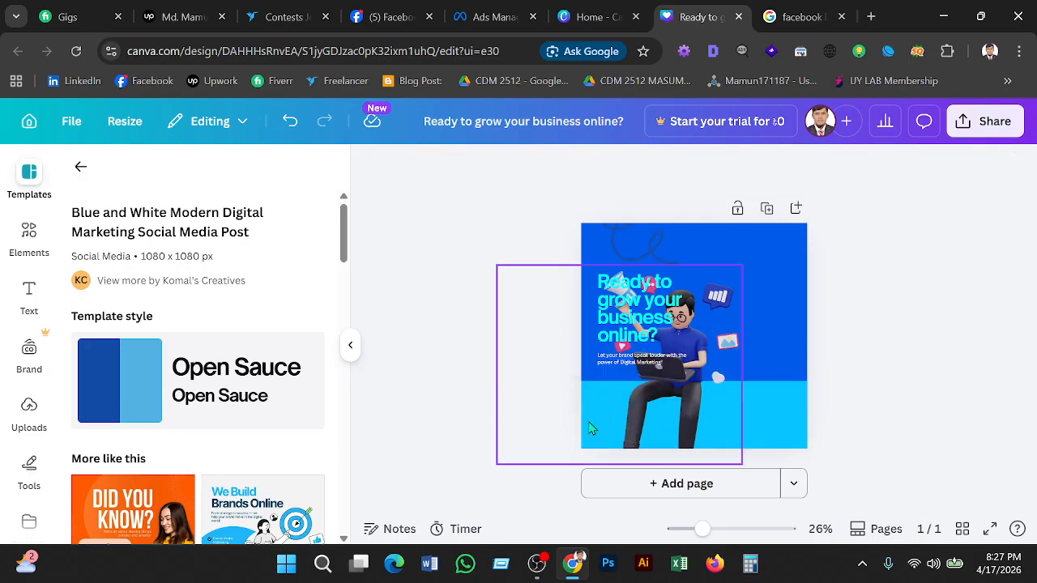
Step: Move the man-with-laptop illustration right and slightly up, aligning its frame with the design's right and bottom edges
{"action": "left_click", "coordinate": [686, 390]}
{"action": "left_click_drag", "start_coordinate": [687, 391], "coordinate": [755, 369]}
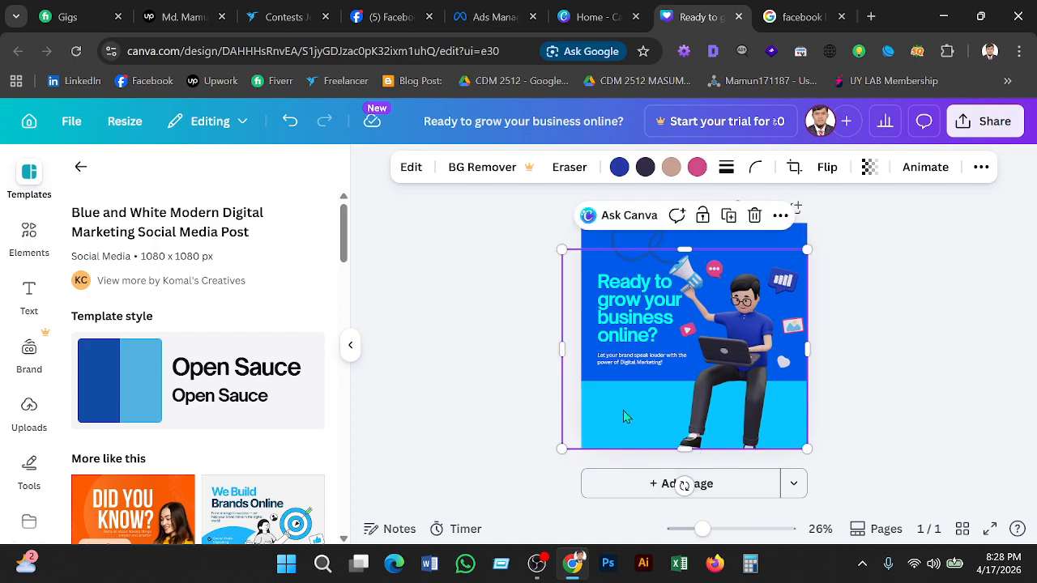
{"action": "left_click", "coordinate": [922, 390]}
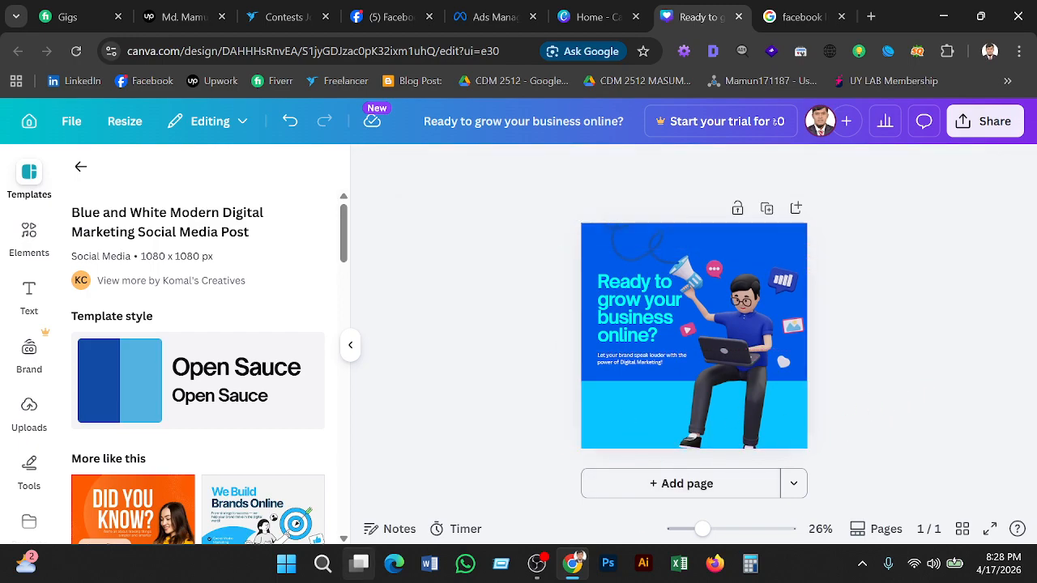
Step: Duplicate the "Ready to grow your business online?" headline and place the copy over the lower band
{"action": "left_click", "coordinate": [623, 333]}
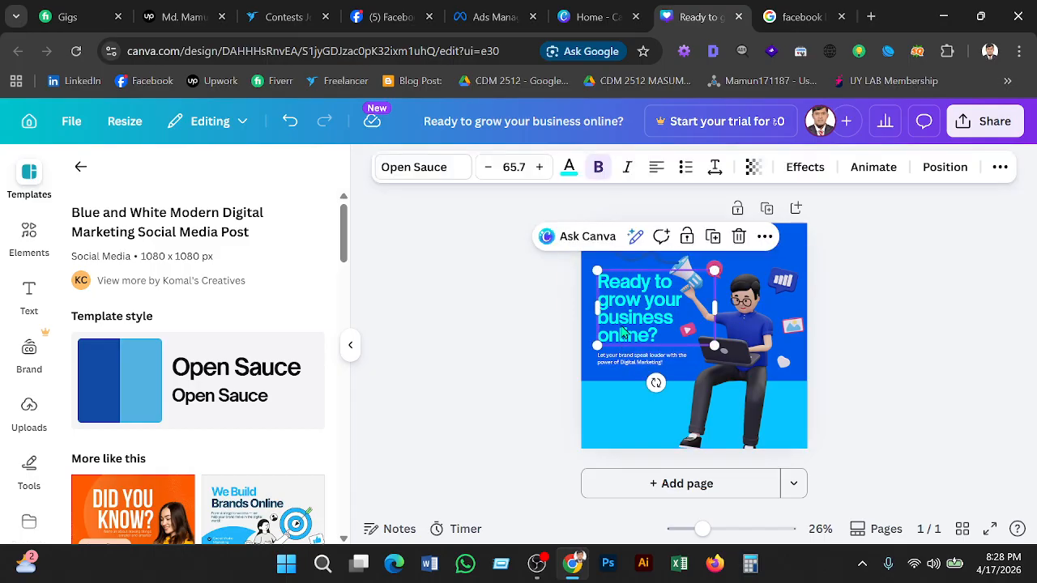
{"action": "left_click", "coordinate": [713, 236]}
{"action": "left_click_drag", "start_coordinate": [635, 332], "coordinate": [623, 422]}
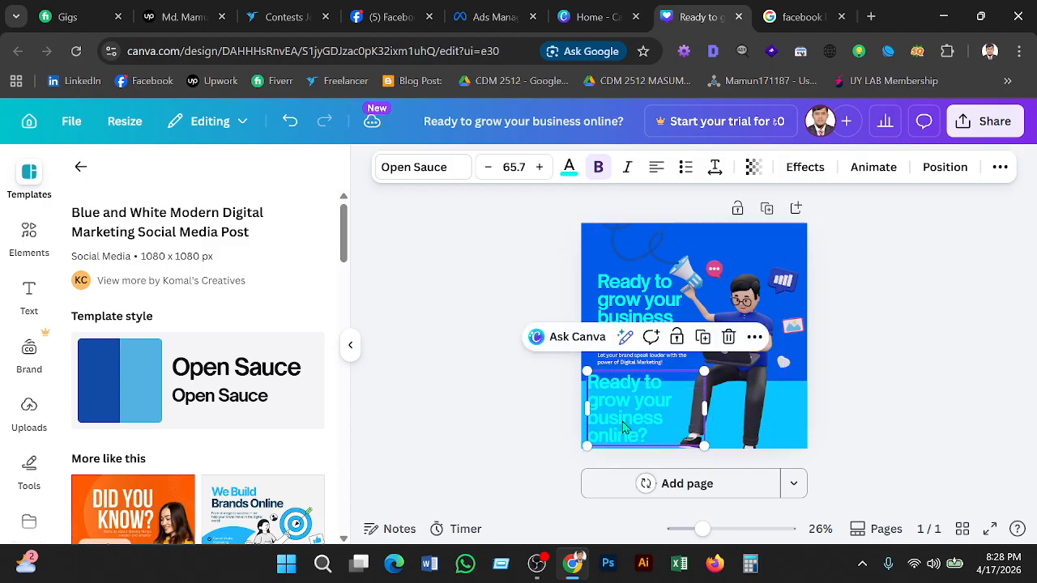
Step: Recolour all the text of the copied headline with the dark grey from the photo colours
{"action": "left_click", "coordinate": [622, 422]}
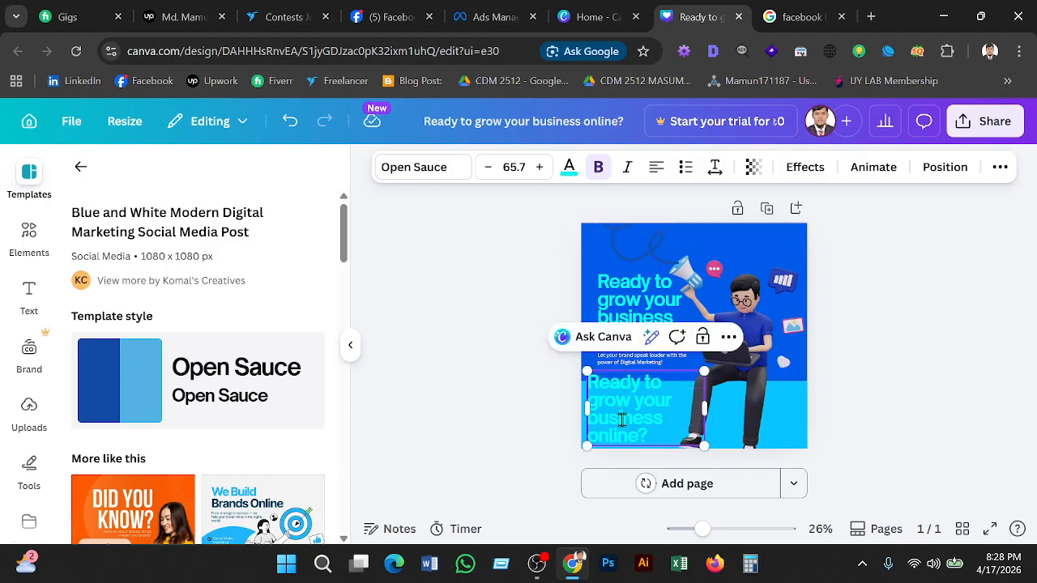
{"action": "key", "text": "ctrl+a"}
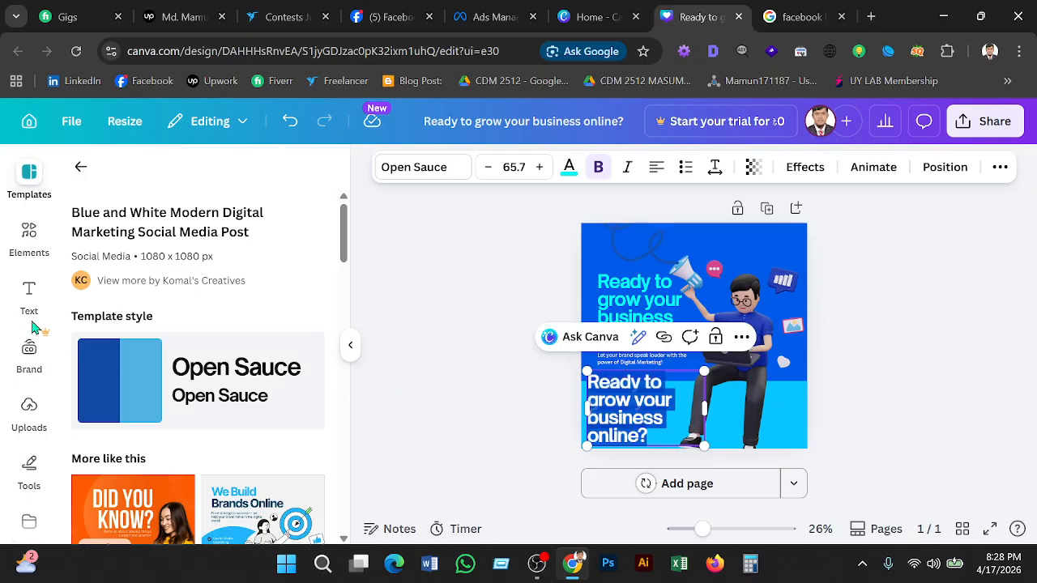
{"action": "left_click", "coordinate": [570, 168]}
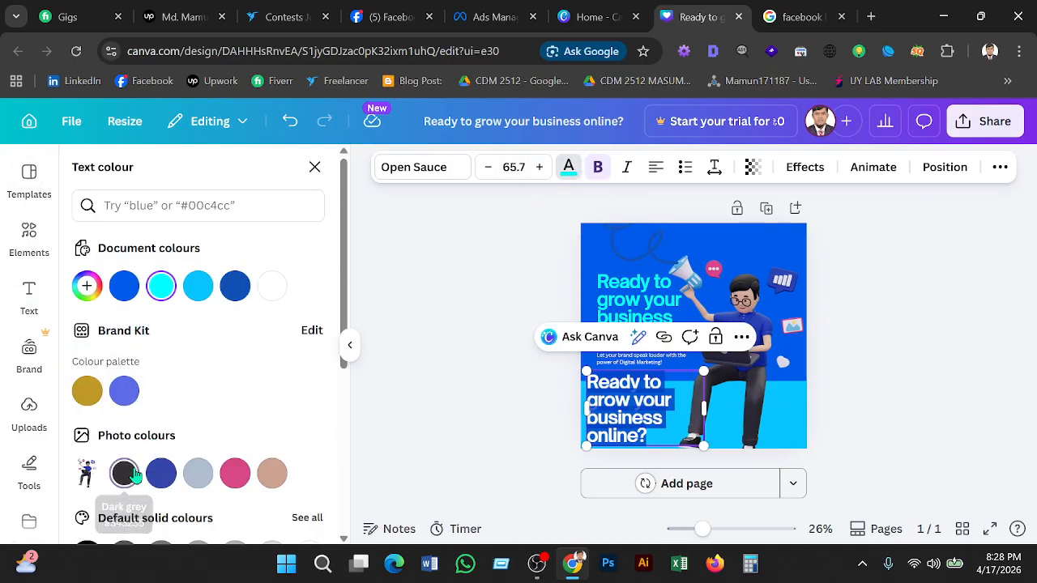
{"action": "left_click", "coordinate": [123, 473]}
{"action": "left_click", "coordinate": [776, 397]}
Step: Widen the copied headline's text box slightly and set its font size to 36
{"action": "left_click", "coordinate": [644, 405]}
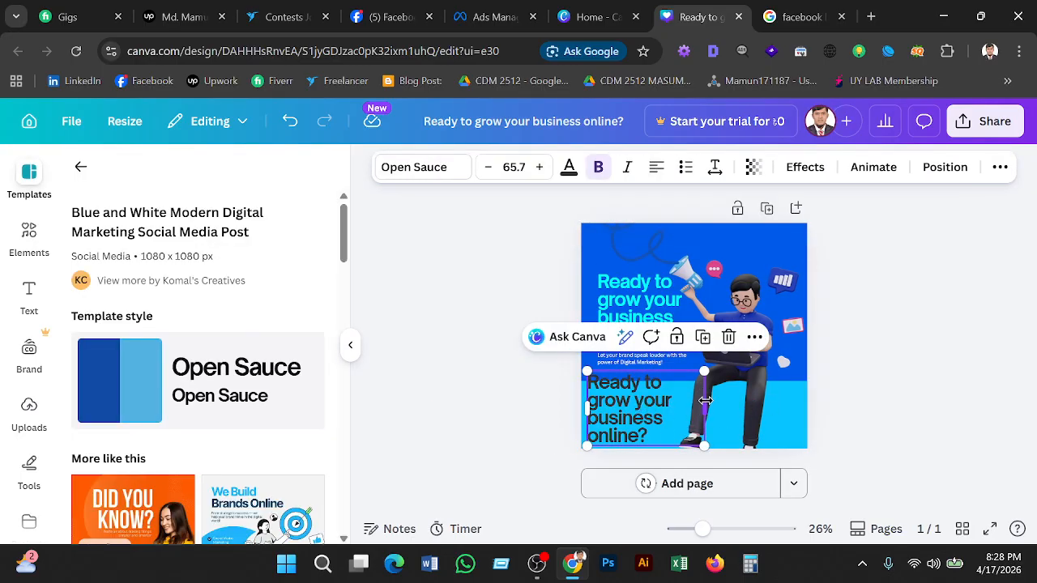
{"action": "left_click_drag", "start_coordinate": [709, 406], "coordinate": [728, 411]}
{"action": "double_click", "coordinate": [645, 413]}
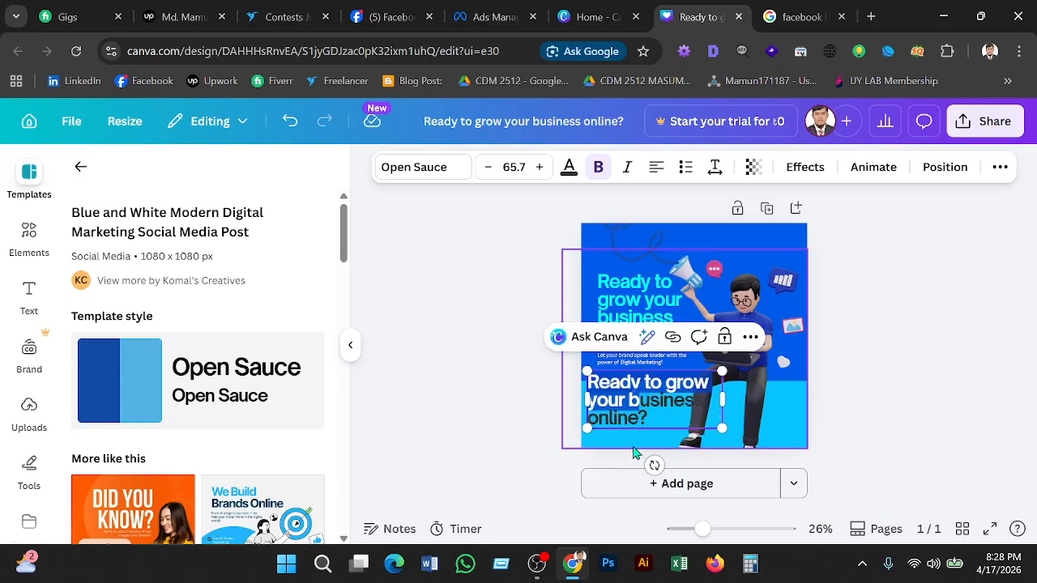
{"action": "left_click", "coordinate": [518, 167]}
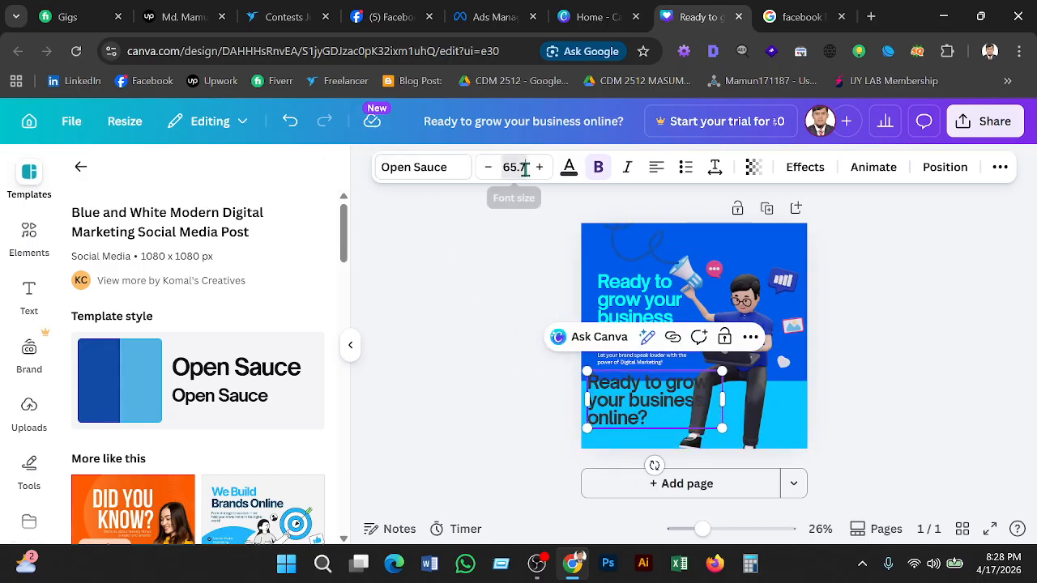
{"action": "scroll", "coordinate": [498, 397], "scroll_direction": "down", "scroll_amount": 4}
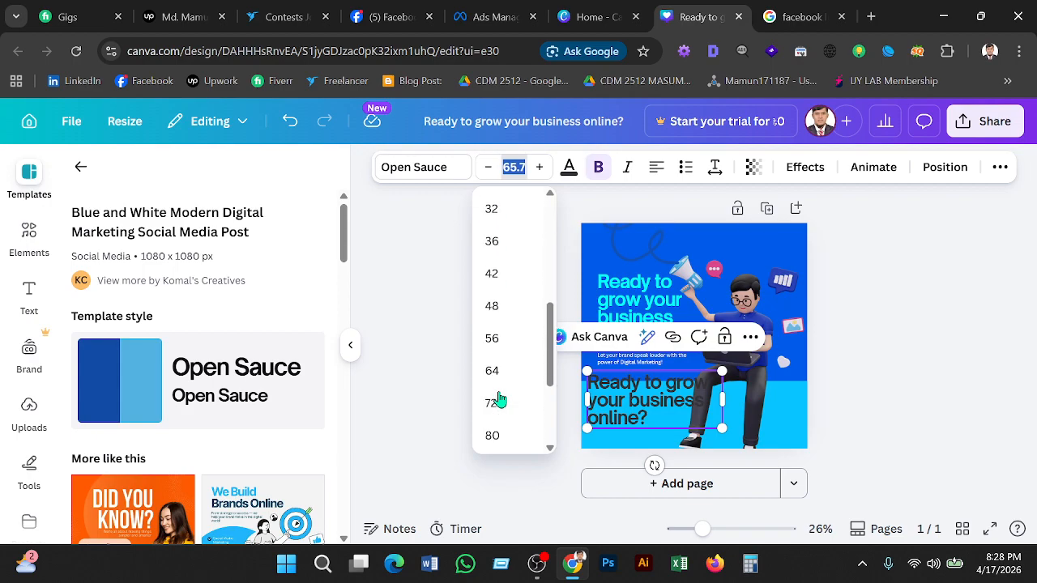
{"action": "left_click", "coordinate": [492, 248]}
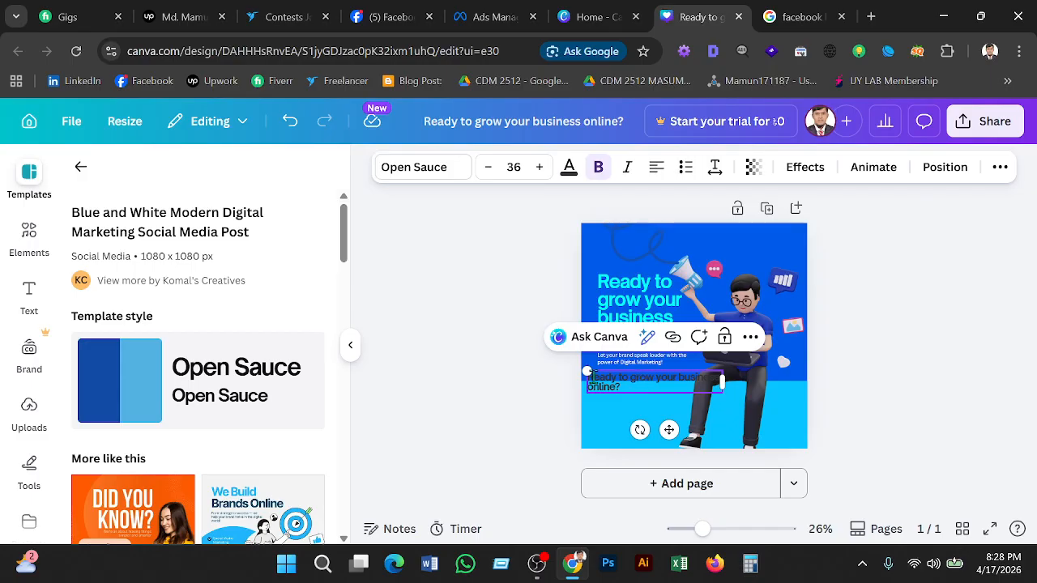
{"action": "left_click", "coordinate": [504, 388]}
Step: Move the copied headline down onto the sky blue band and break its line before "business online?"
{"action": "left_click_drag", "start_coordinate": [624, 385], "coordinate": [626, 409]}
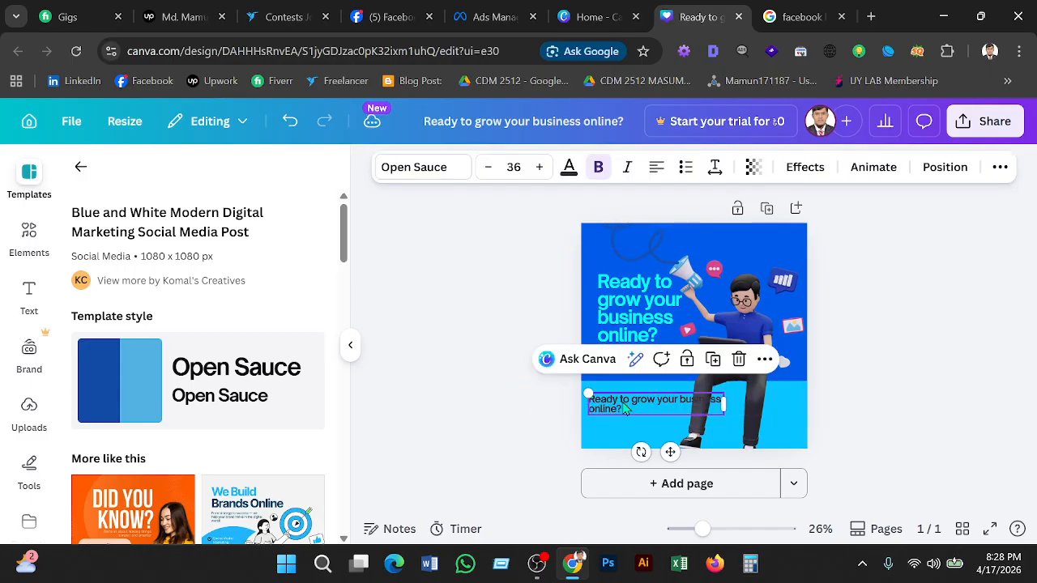
{"action": "double_click", "coordinate": [666, 399]}
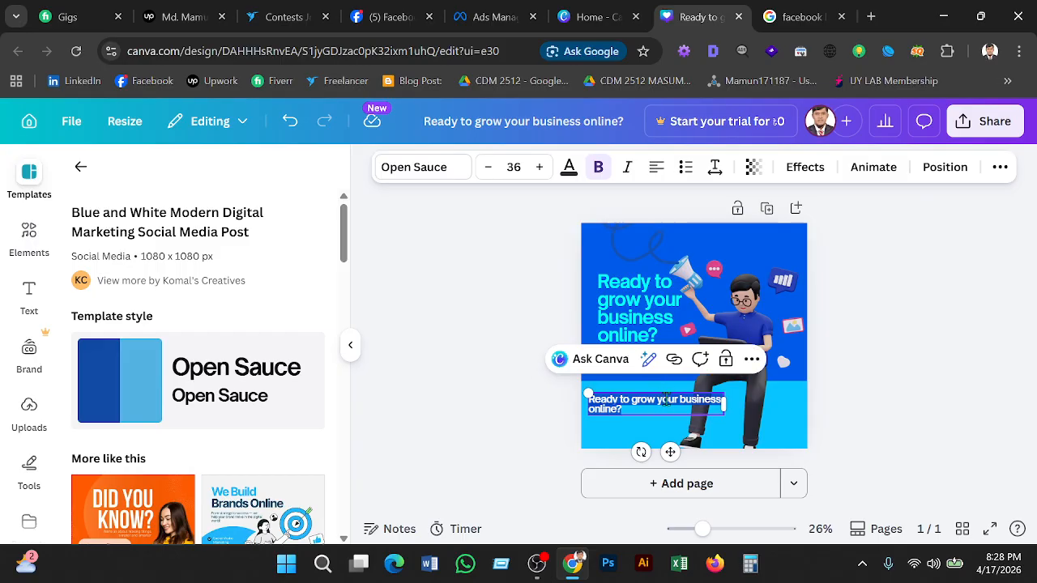
{"action": "left_click", "coordinate": [683, 397]}
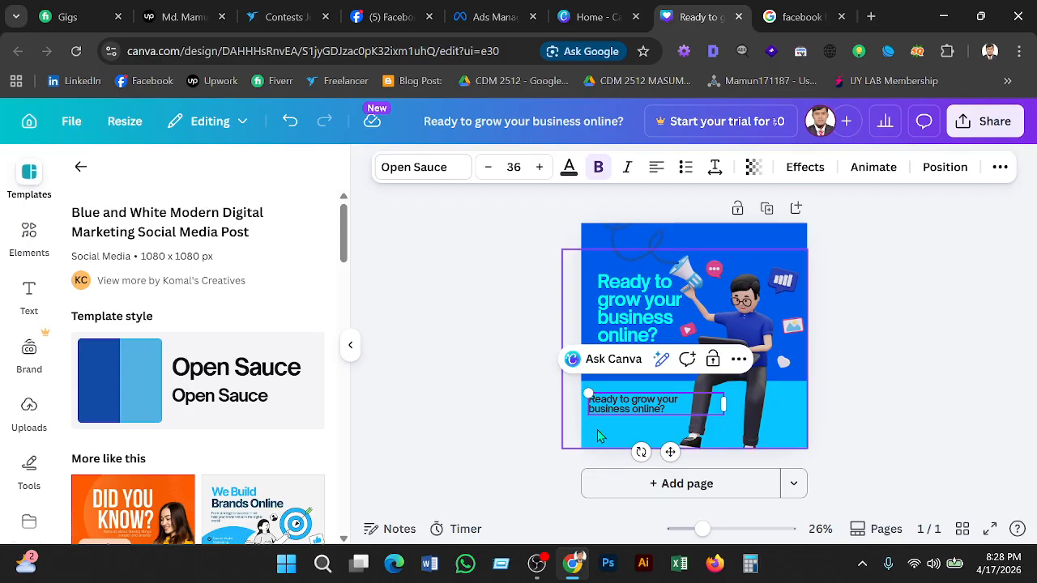
{"action": "left_click", "coordinate": [897, 404]}
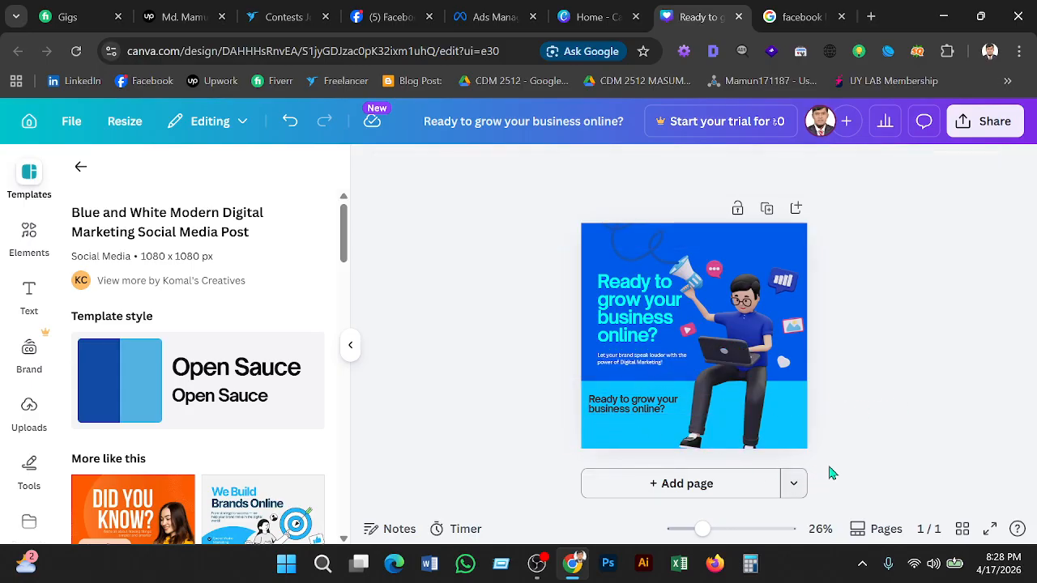
Step: Nudge the dark grey band text slightly right, roughly in line with the text above it
{"action": "left_click", "coordinate": [613, 417]}
{"action": "left_click_drag", "start_coordinate": [613, 416], "coordinate": [622, 414]}
{"action": "left_click", "coordinate": [876, 370]}
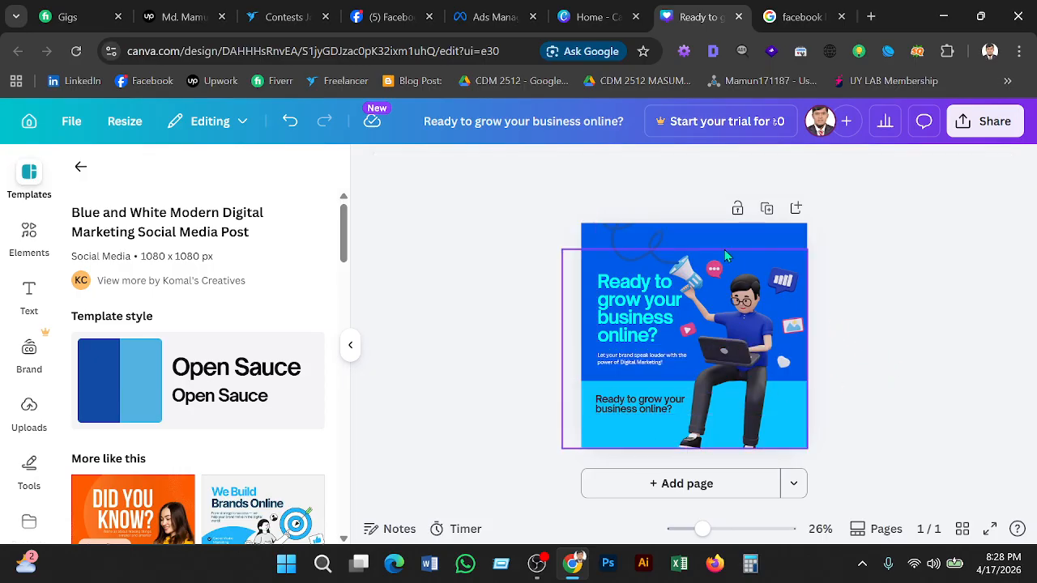
Step: Download the finished design as a JPG at size 1
{"action": "left_click", "coordinate": [983, 122]}
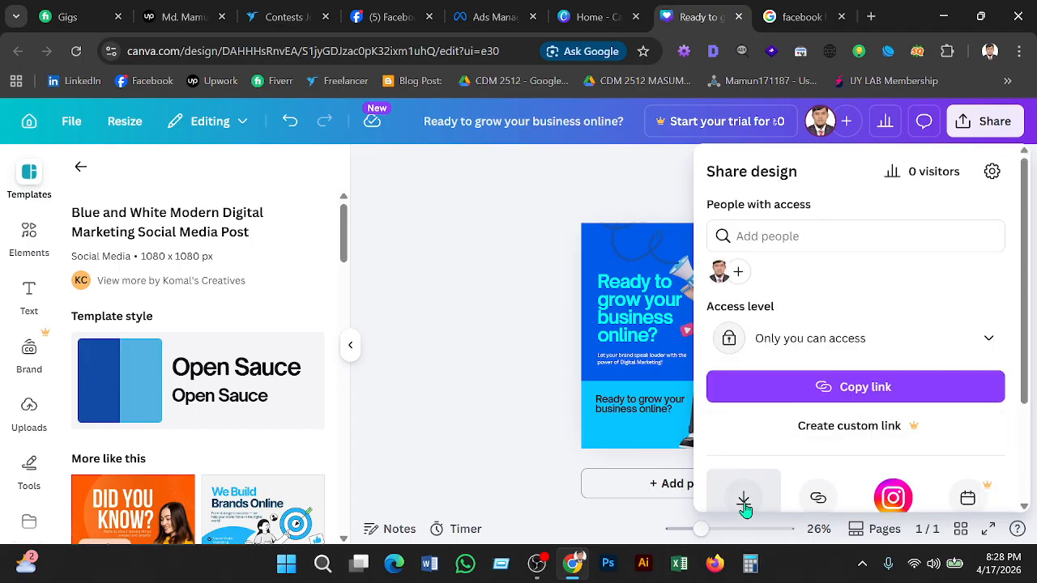
{"action": "left_click", "coordinate": [744, 501]}
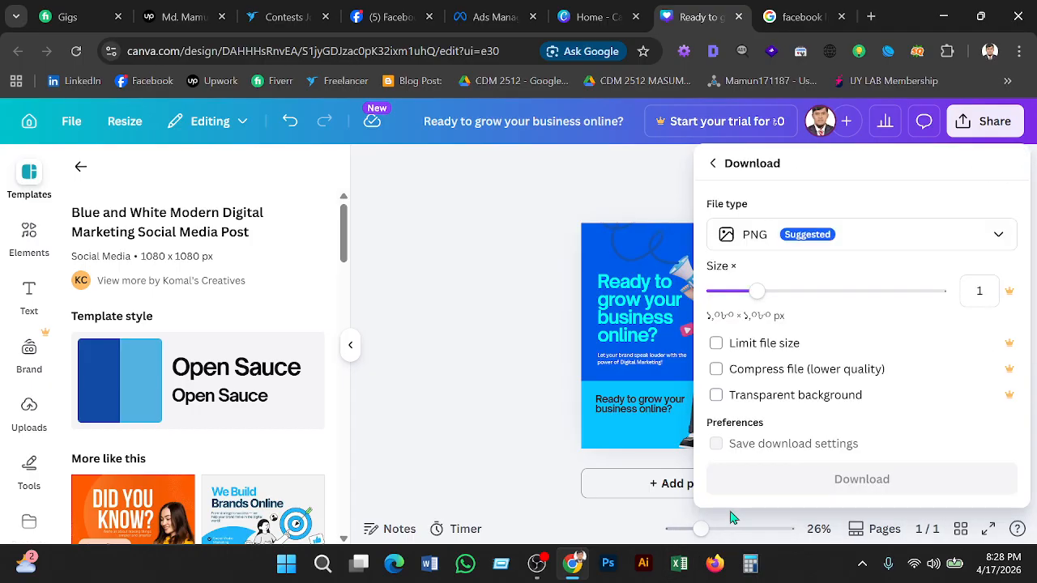
{"action": "left_click", "coordinate": [897, 242]}
{"action": "left_click", "coordinate": [816, 288]}
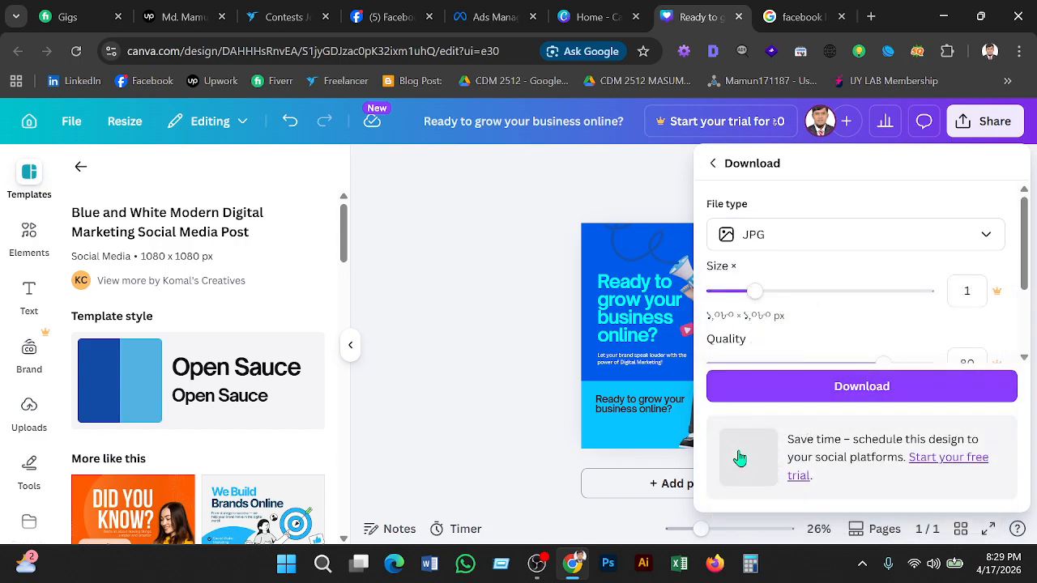
{"action": "left_click", "coordinate": [821, 386]}
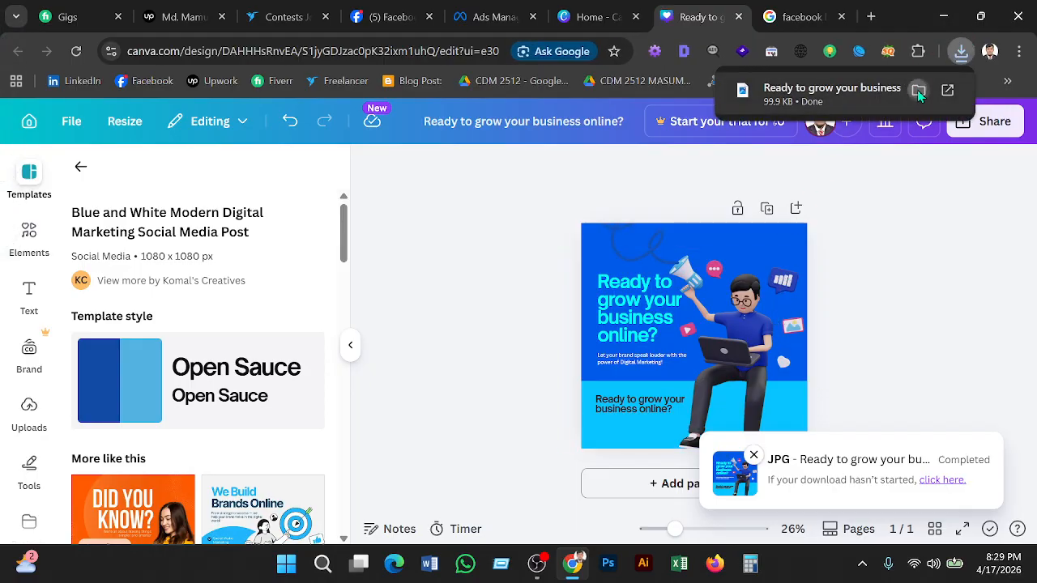
Step: Rename the exported JPG in the Downloads folder to Like_Follow_Ads_Campaign and close the folder
{"action": "left_click", "coordinate": [919, 90]}
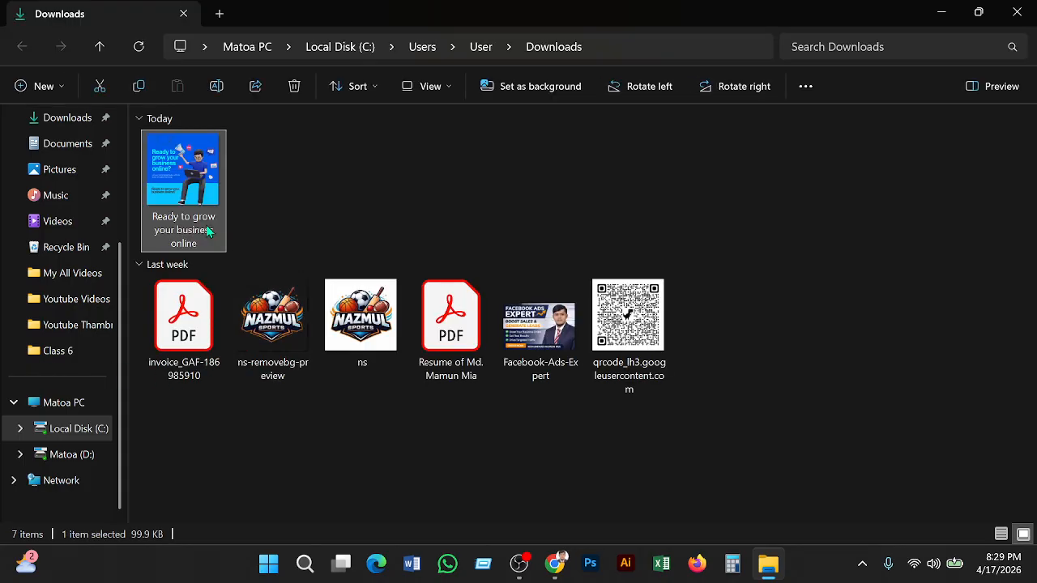
{"action": "right_click", "coordinate": [206, 231]}
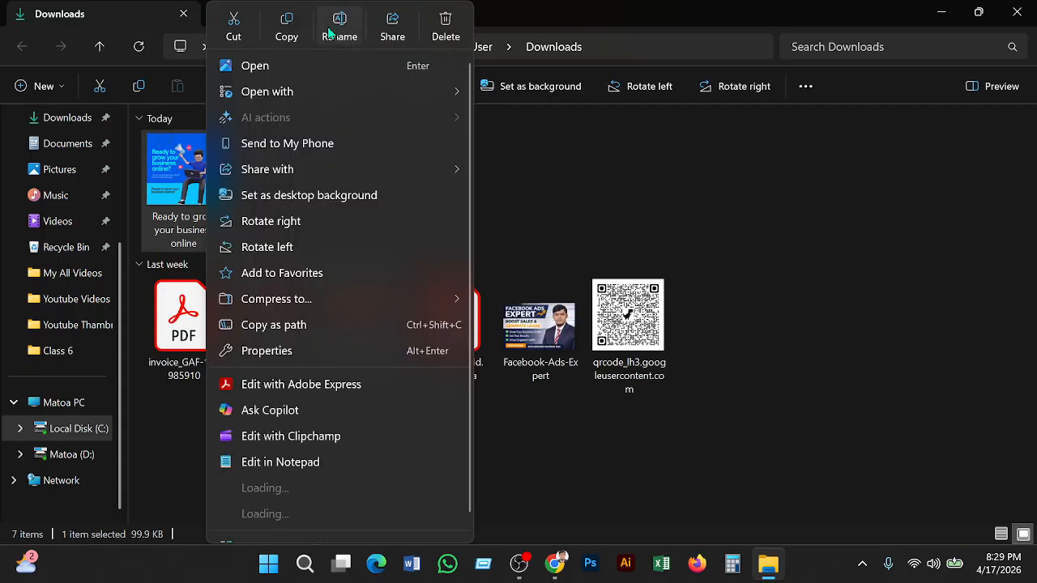
{"action": "left_click", "coordinate": [340, 25]}
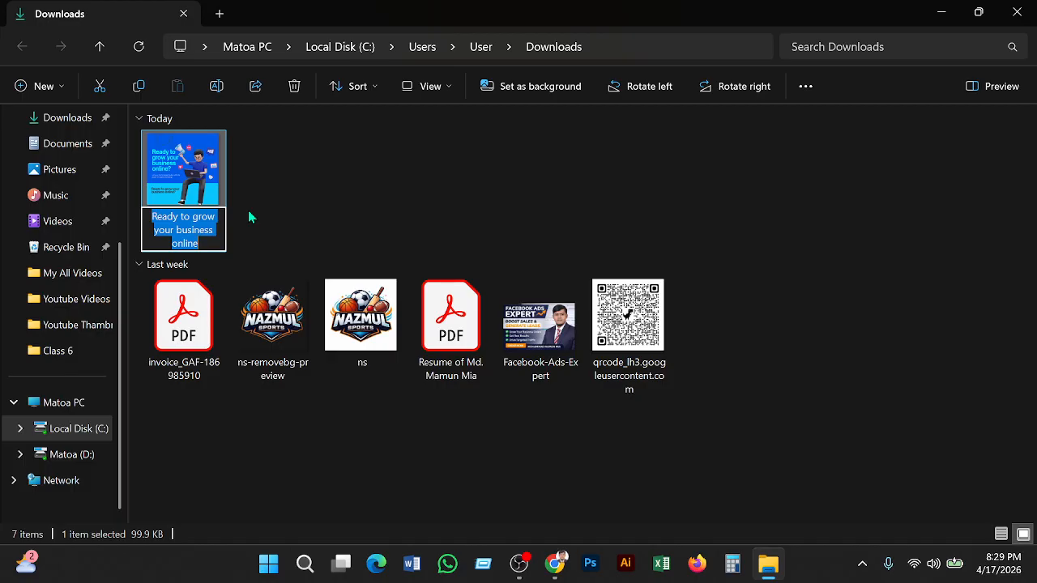
{"action": "type", "text": "Like"}
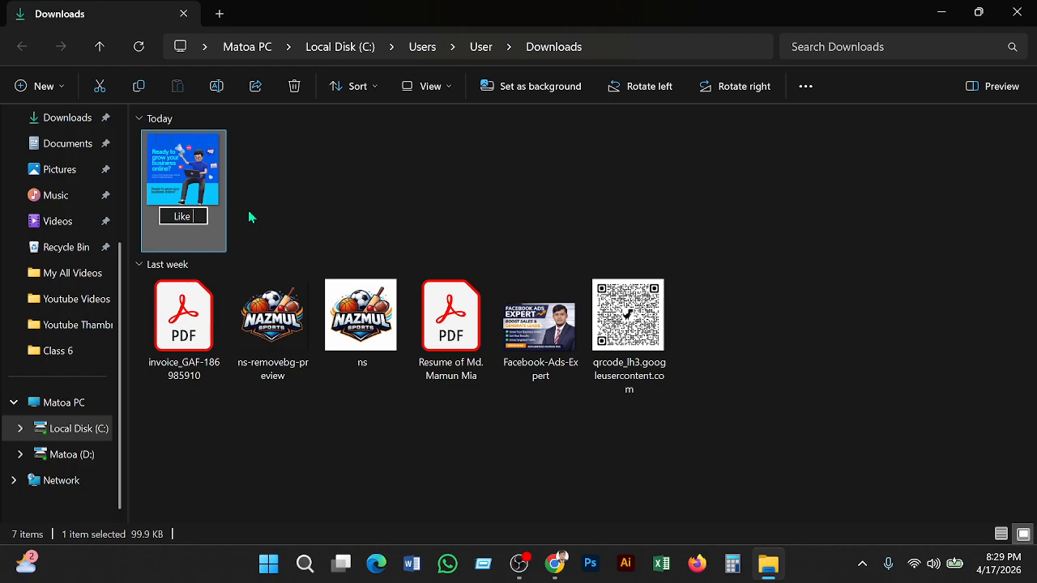
{"action": "type", "text": "_Fo"}
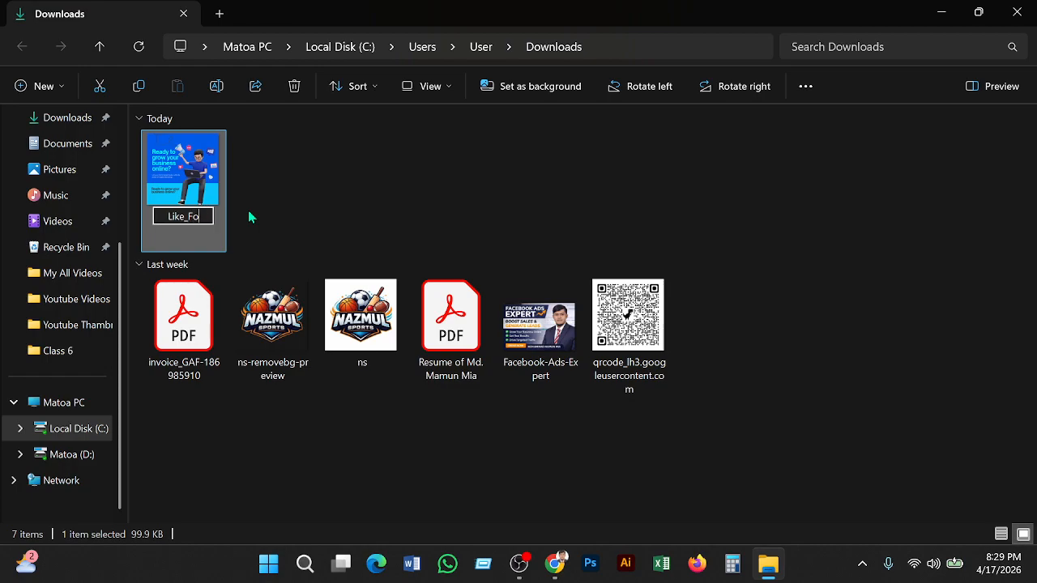
{"action": "type", "text": "llo"}
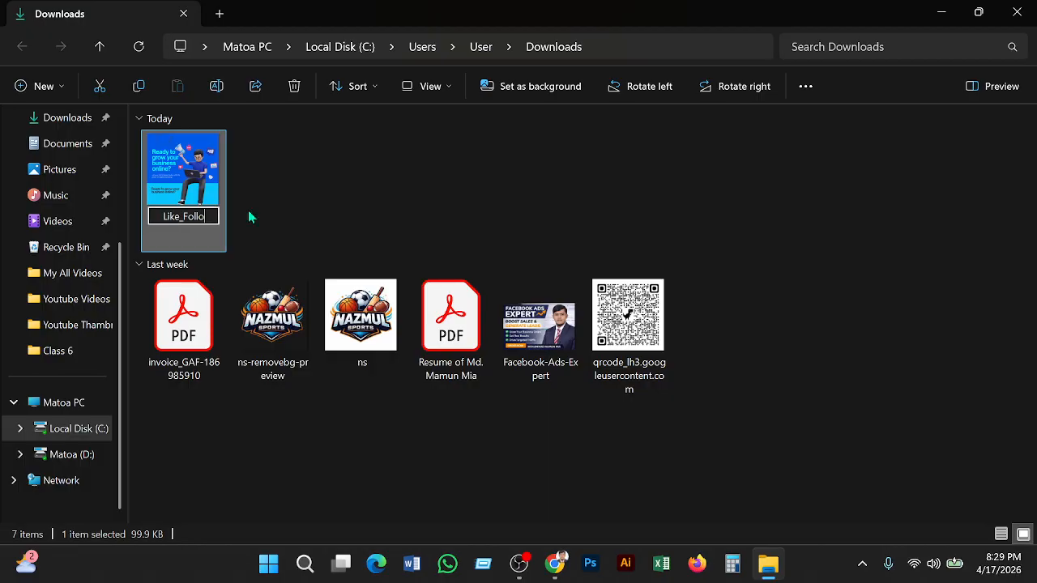
{"action": "type", "text": "w"}
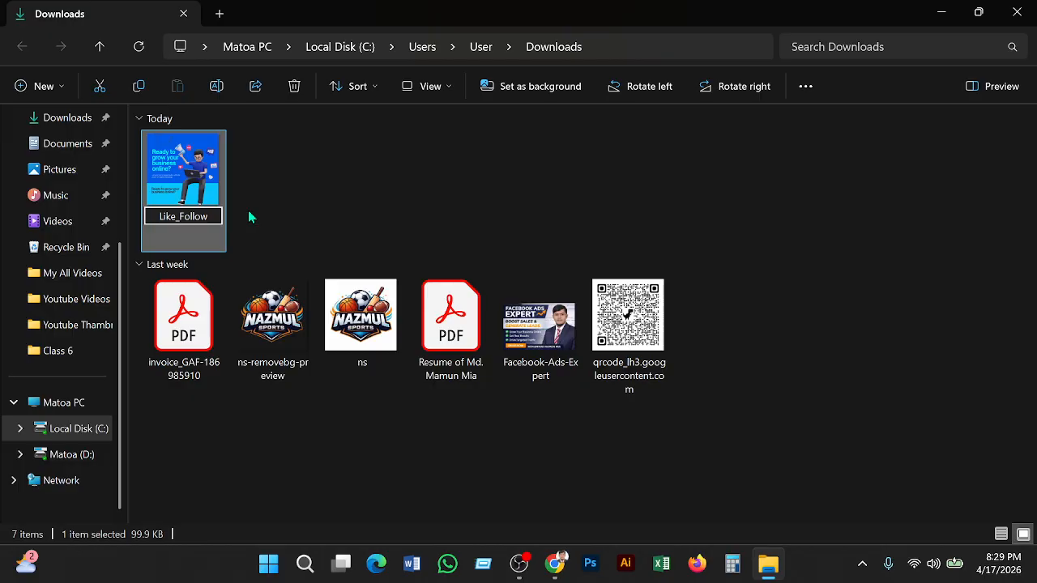
{"action": "type", "text": "_Ads"}
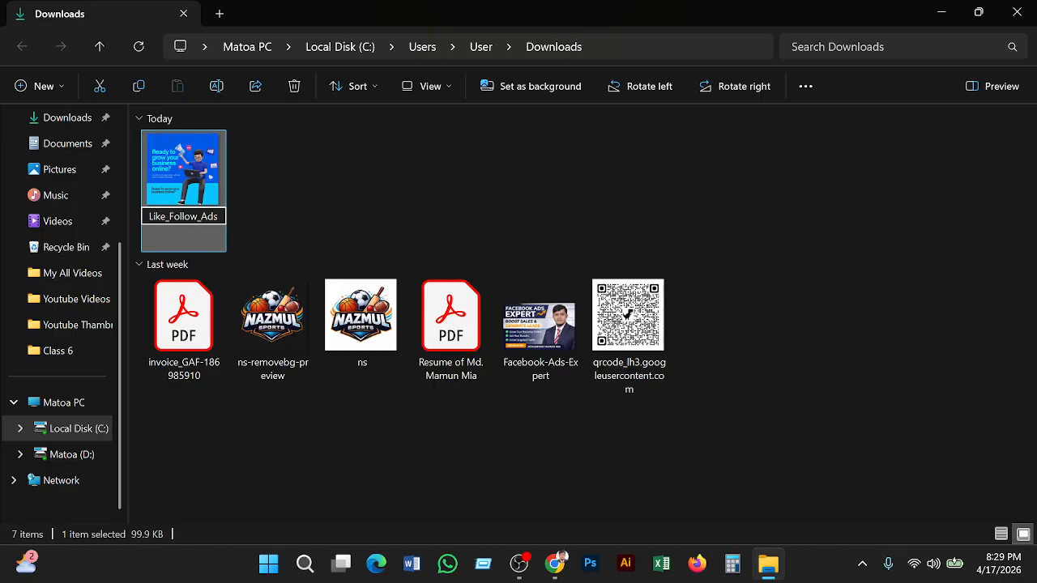
{"action": "type", "text": "_Campaign"}
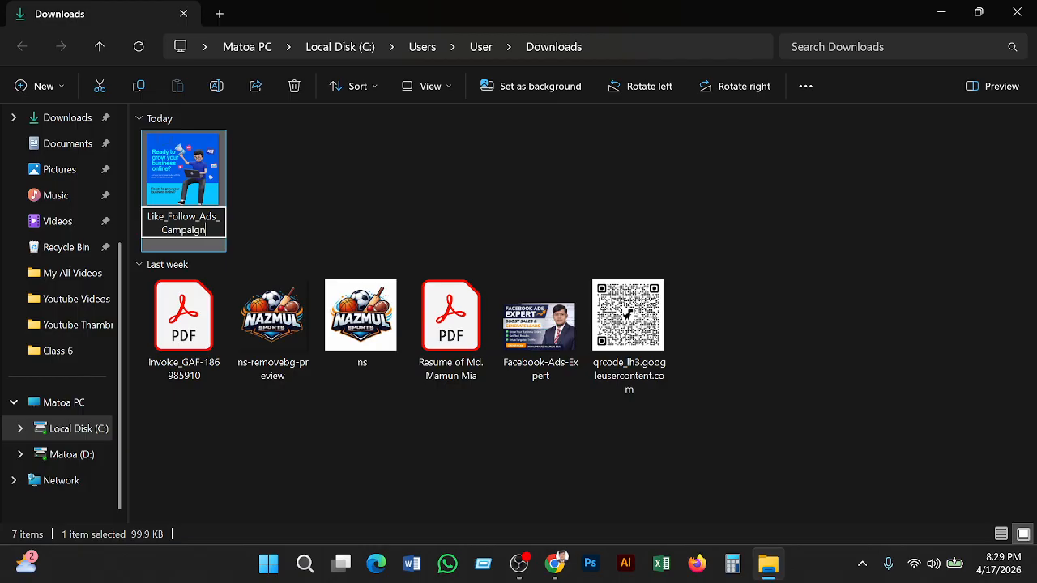
{"action": "key", "text": "Return"}
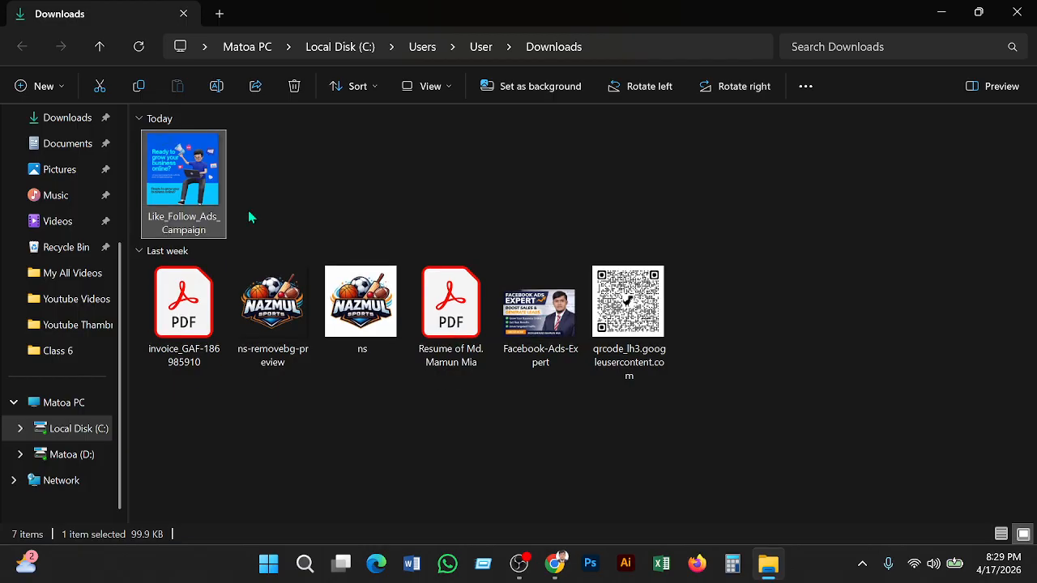
{"action": "left_click", "coordinate": [1017, 13]}
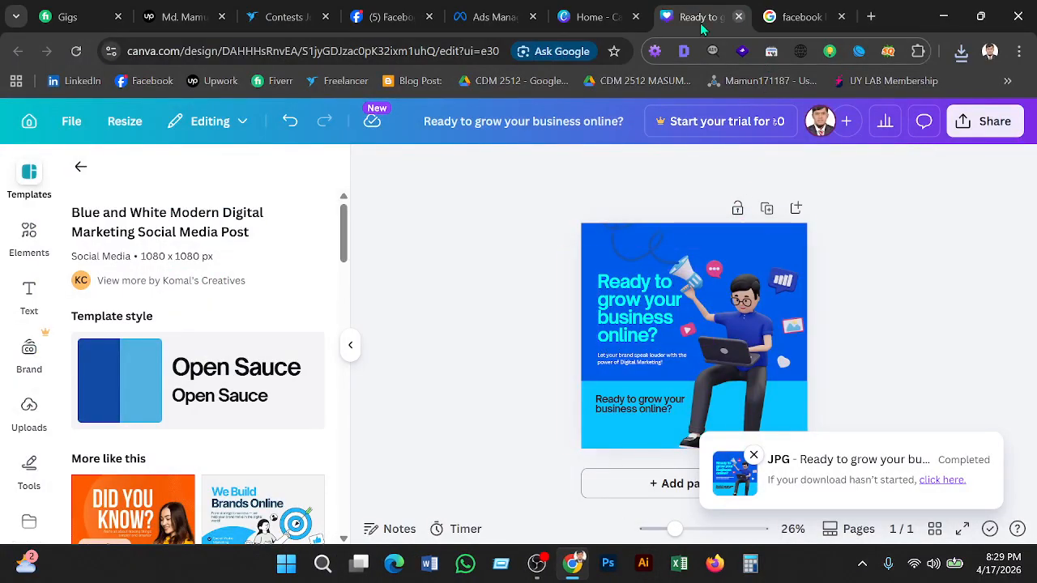
Step: Switch to Ads Manager, upload Like_Follow_Ads_Campaign from Downloads as the ad's media, and proceed to the primary text
{"action": "left_click", "coordinate": [607, 20]}
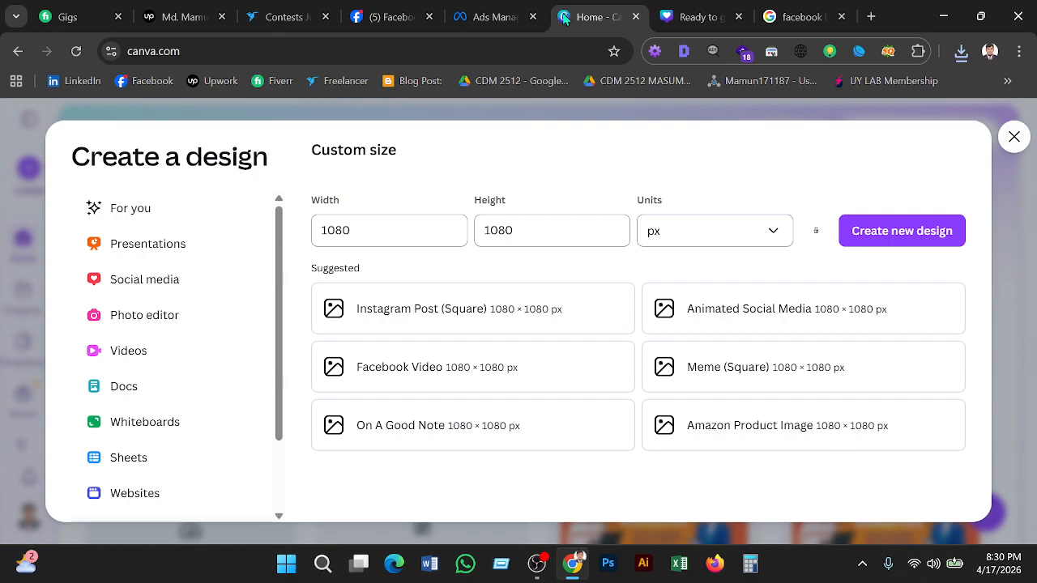
{"action": "left_click", "coordinate": [490, 20]}
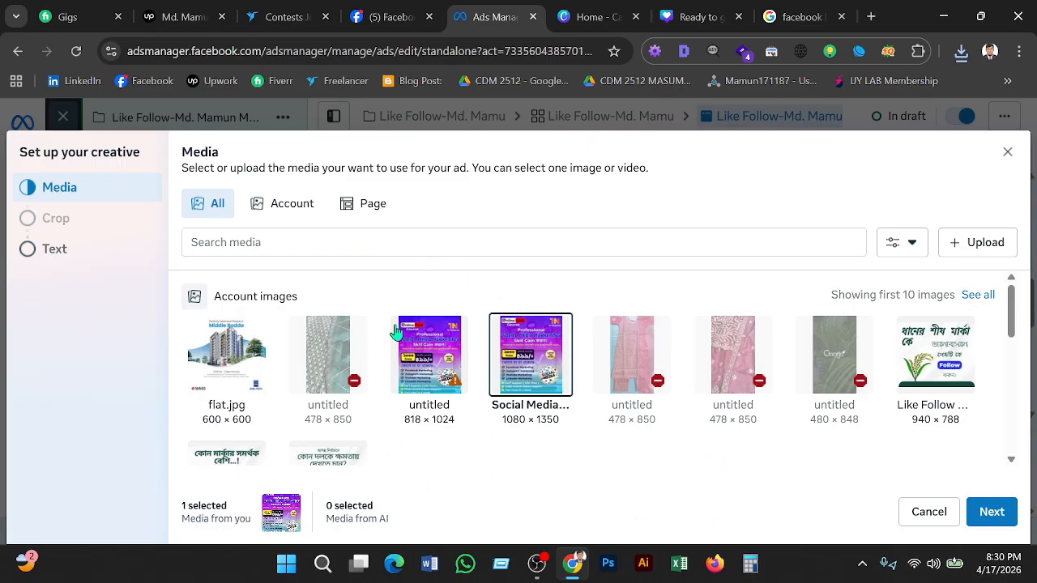
{"action": "left_click", "coordinate": [988, 254]}
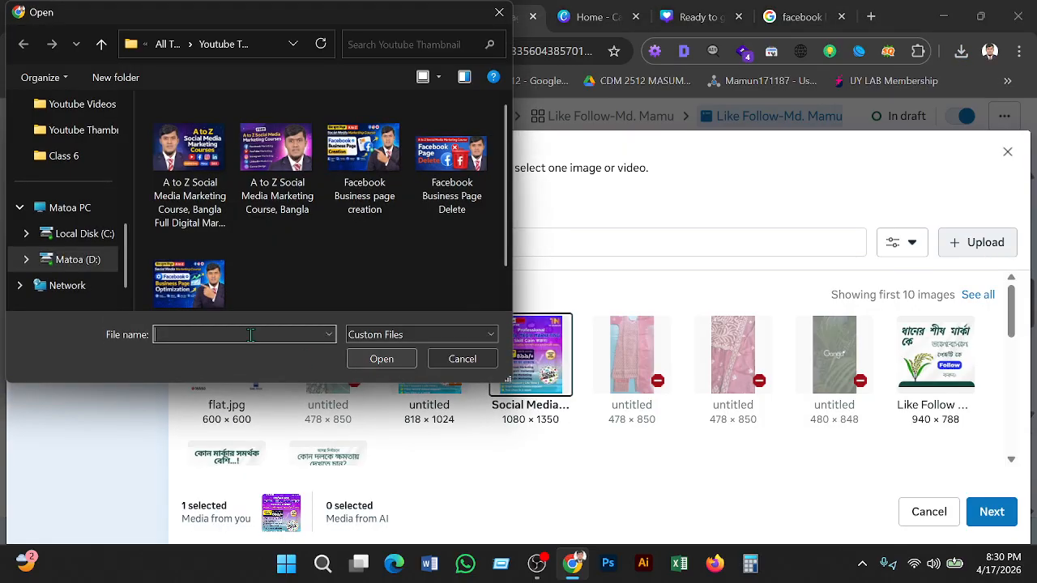
{"action": "scroll", "coordinate": [86, 223], "scroll_direction": "up", "scroll_amount": 5}
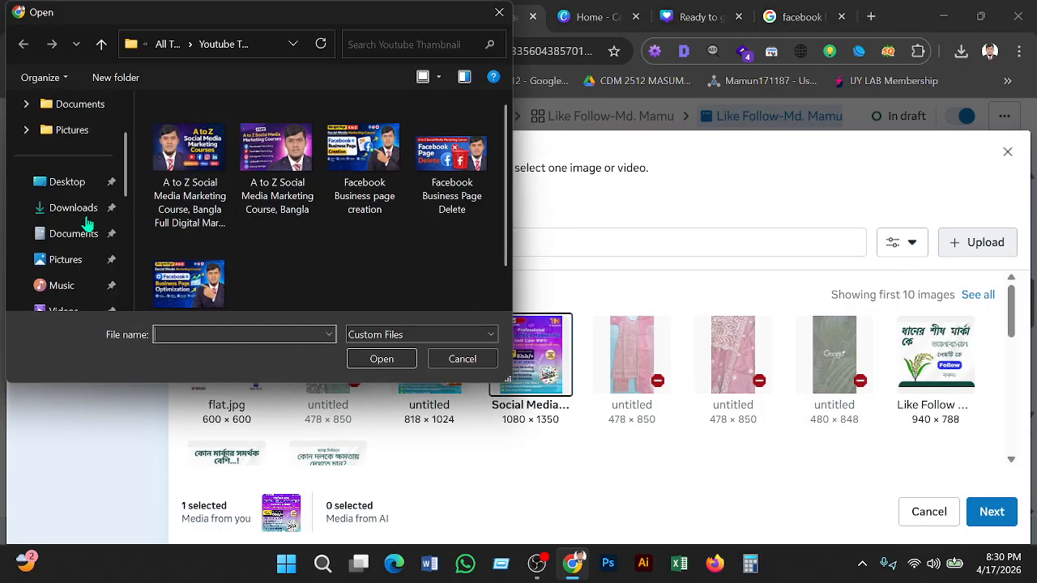
{"action": "left_click", "coordinate": [69, 209]}
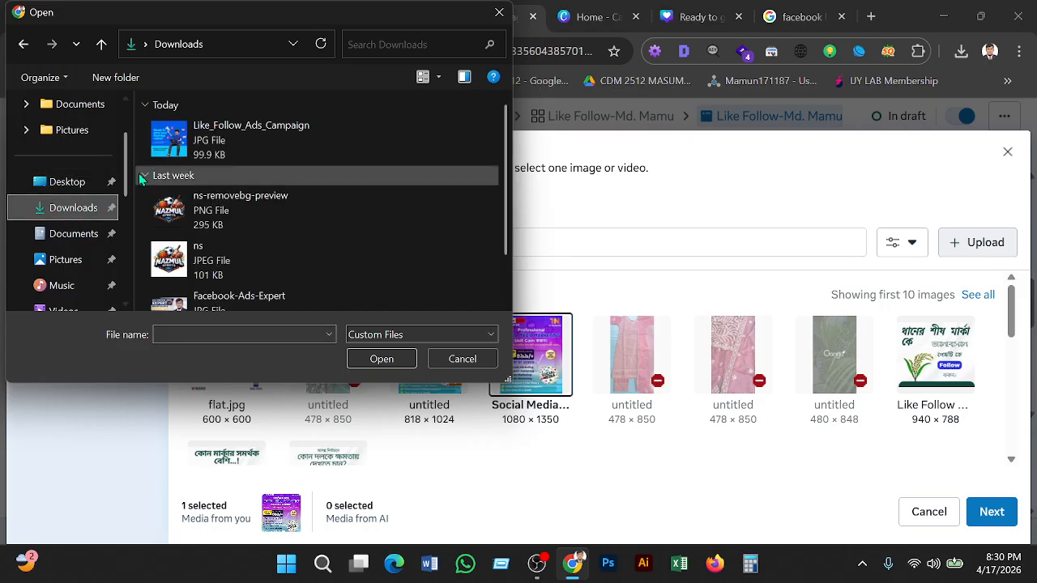
{"action": "double_click", "coordinate": [210, 139]}
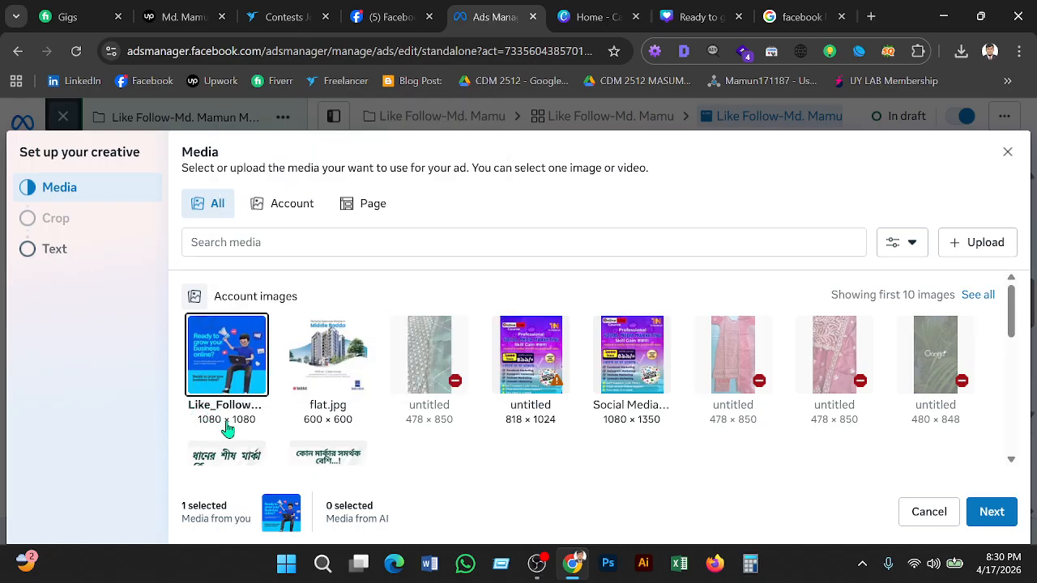
{"action": "left_click", "coordinate": [990, 519]}
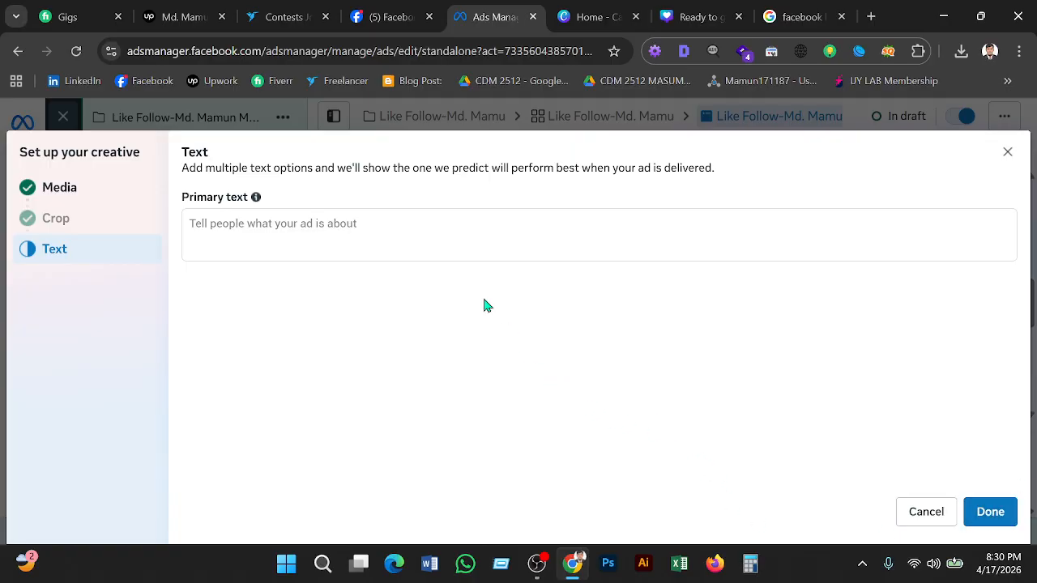
{"action": "left_click", "coordinate": [301, 228]}
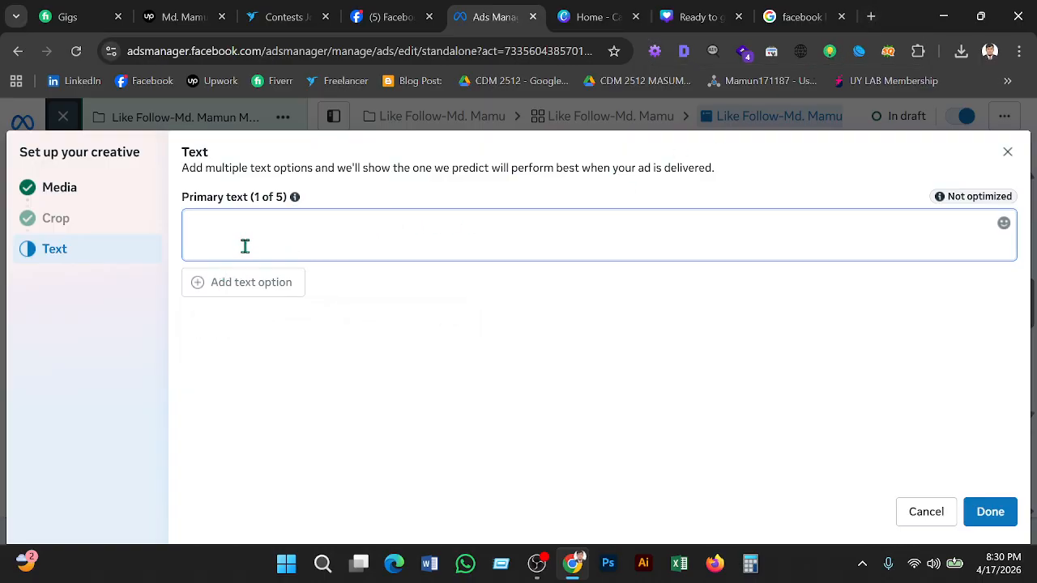
Step: Replace the Facebook search tab with a new ChatGPT tab and start a chat with "hi"
{"action": "left_click", "coordinate": [844, 17]}
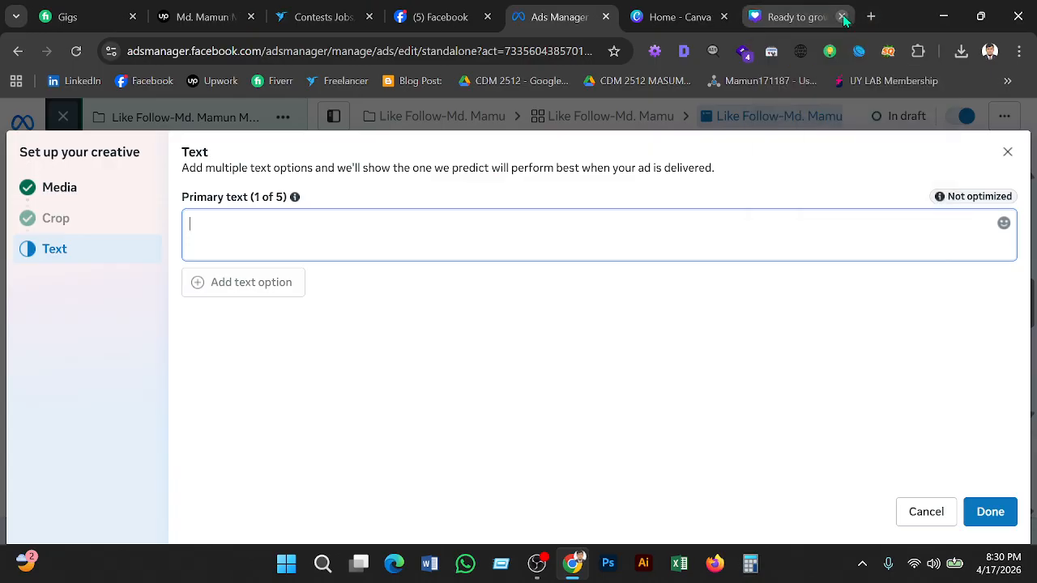
{"action": "left_click", "coordinate": [867, 17]}
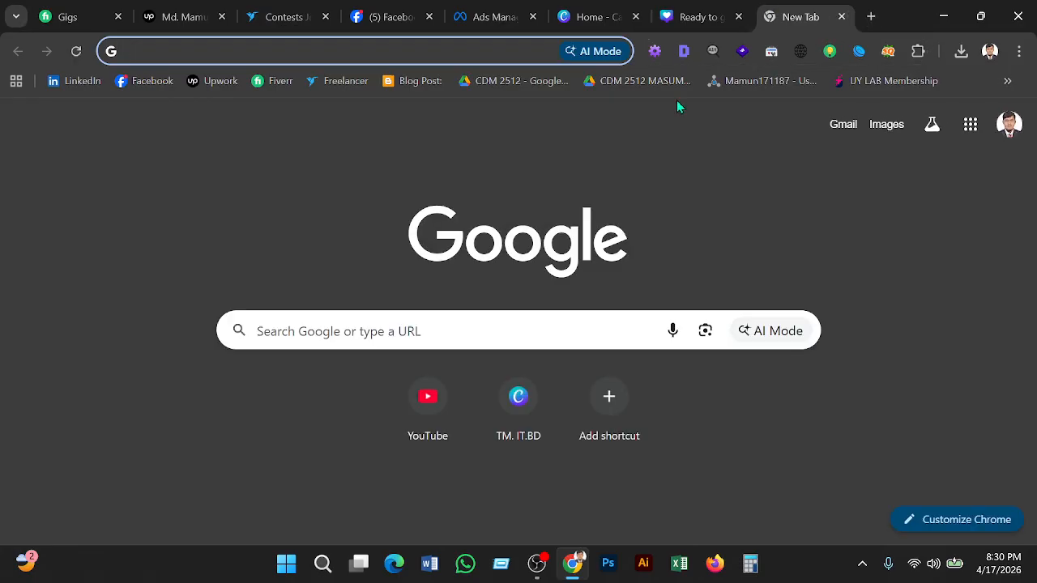
{"action": "type", "text": "chat"}
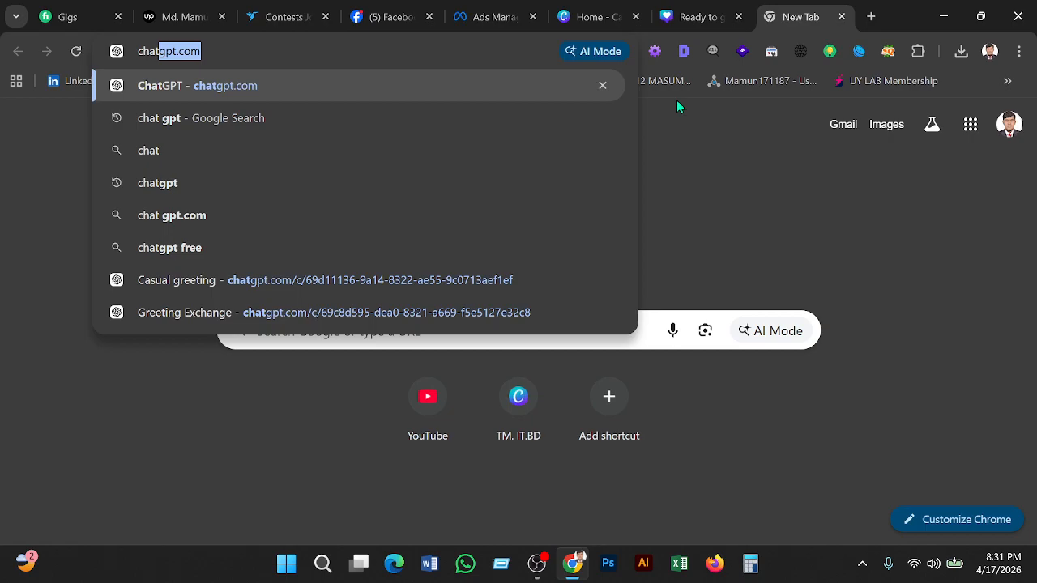
{"action": "key", "text": "Return"}
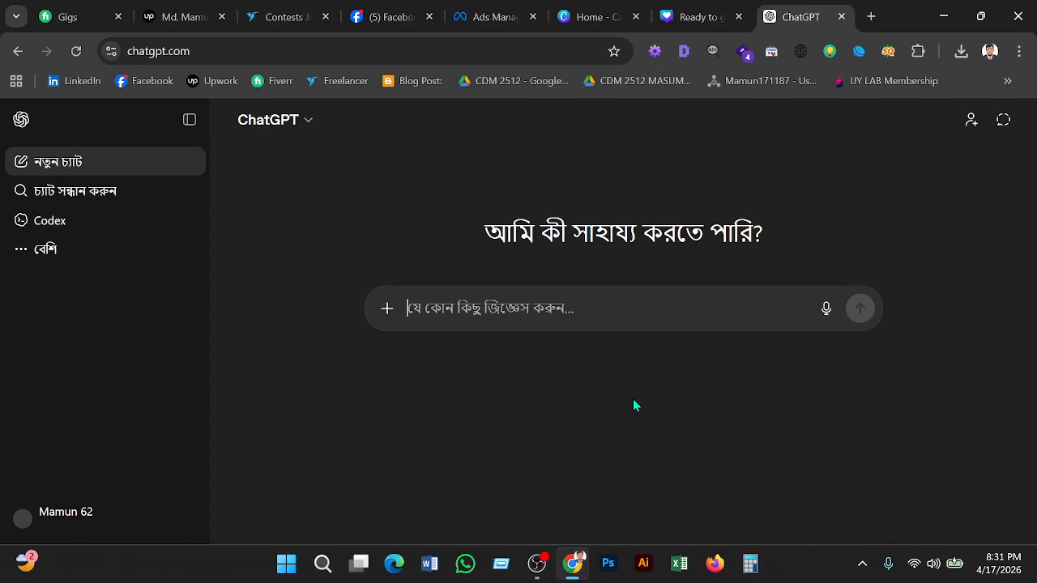
{"action": "type", "text": "hi"}
{"action": "key", "text": "Return"}
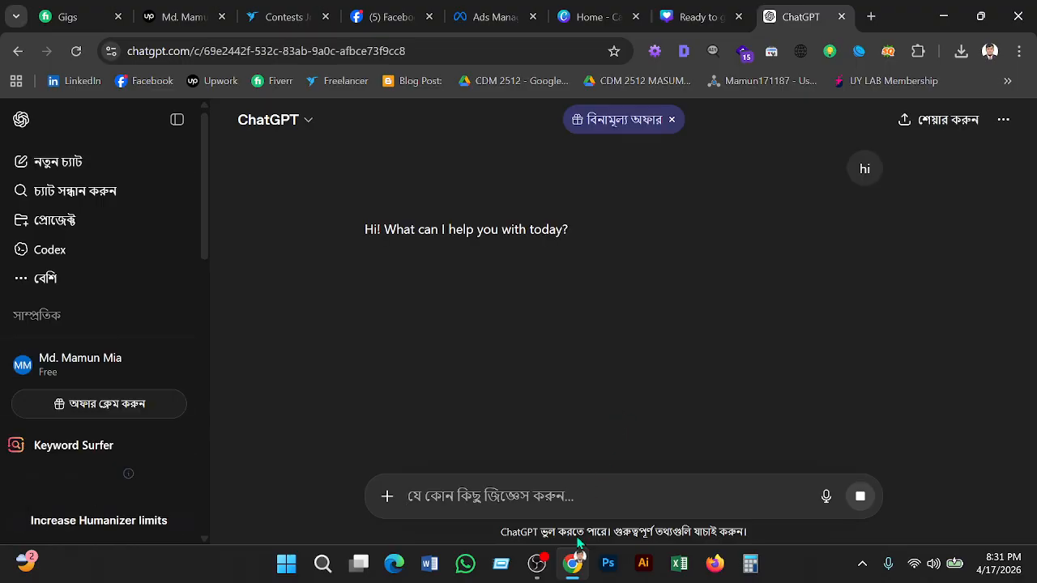
Step: Write the request "write a primary text for my ads campaign" in the ChatGPT message box without sending it
{"action": "type", "text": "w"}
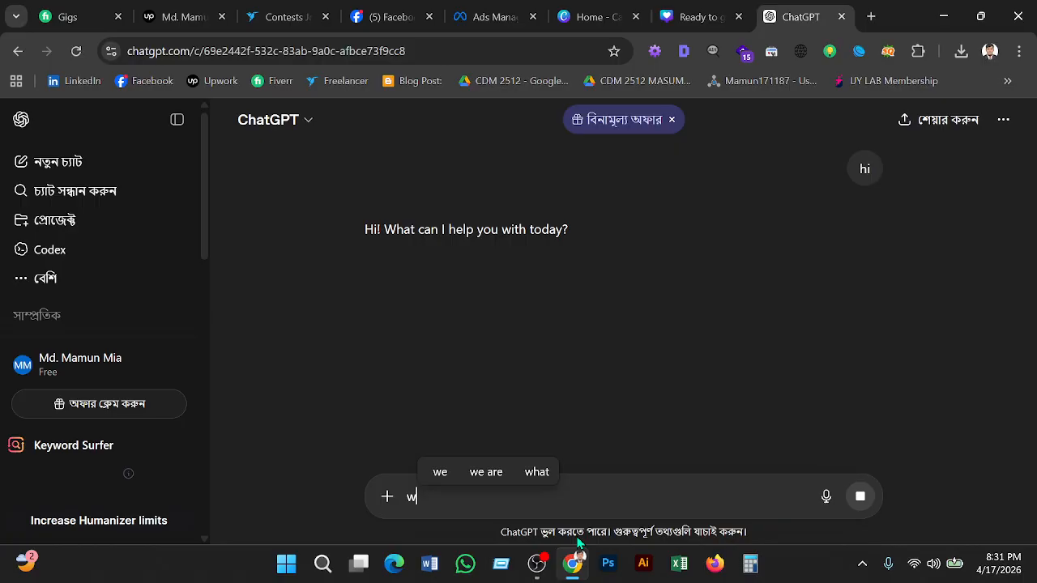
{"action": "type", "text": "itre"}
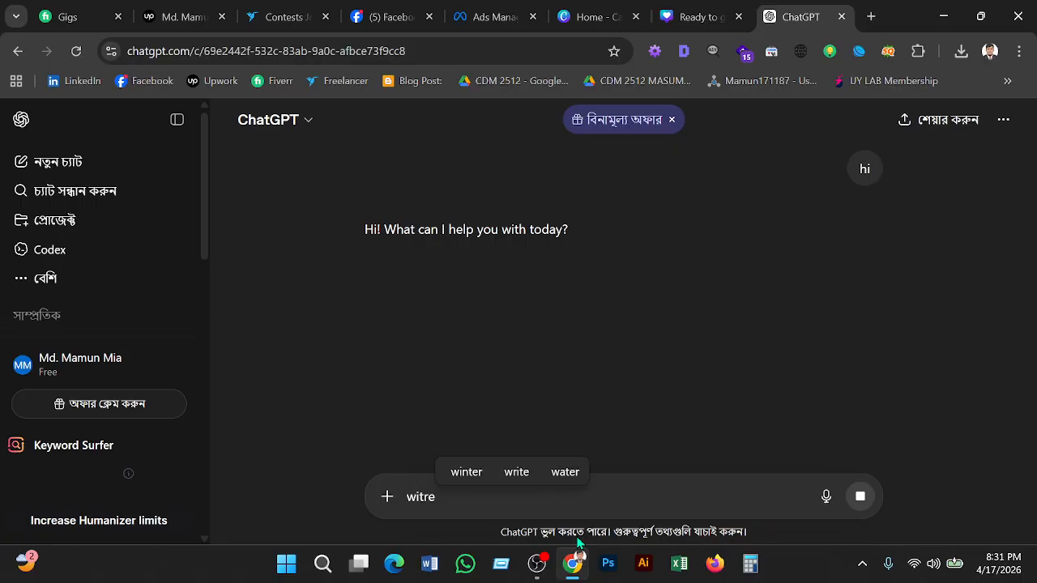
{"action": "key", "text": "BackSpace"}
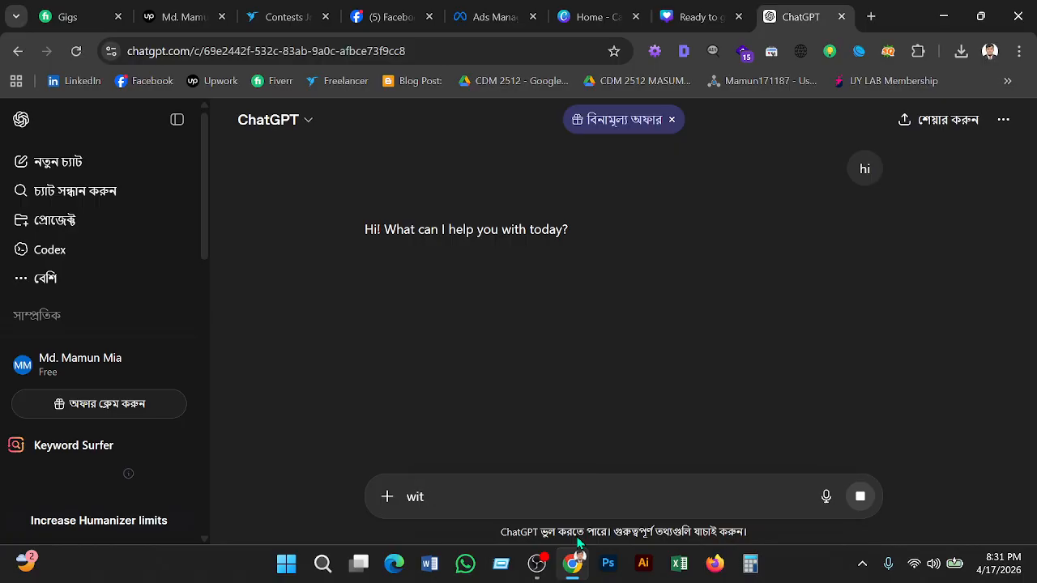
{"action": "key", "text": "BackSpace"}
{"action": "type", "text": "rite a"}
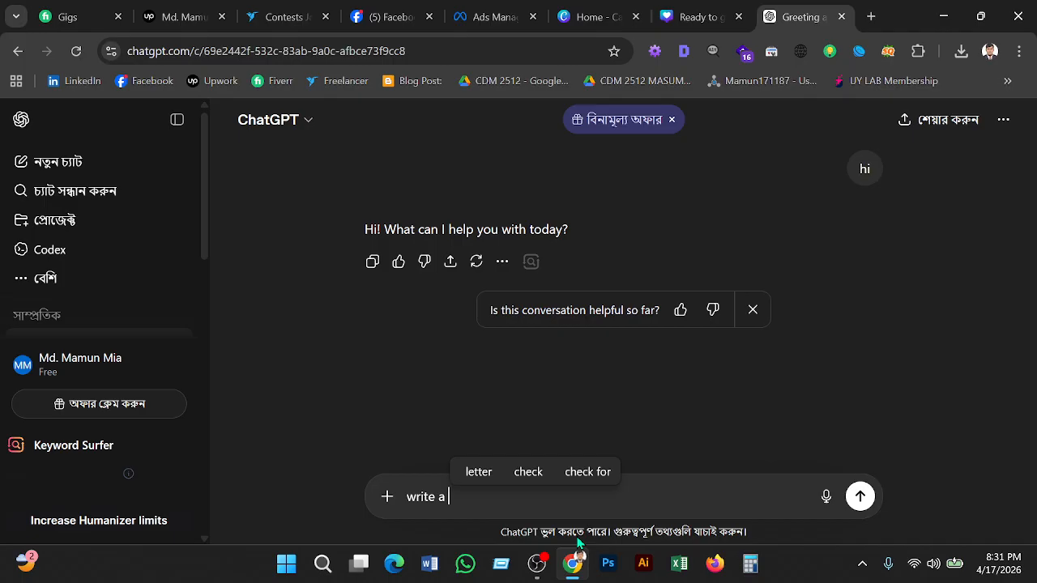
{"action": "type", "text": " pri"}
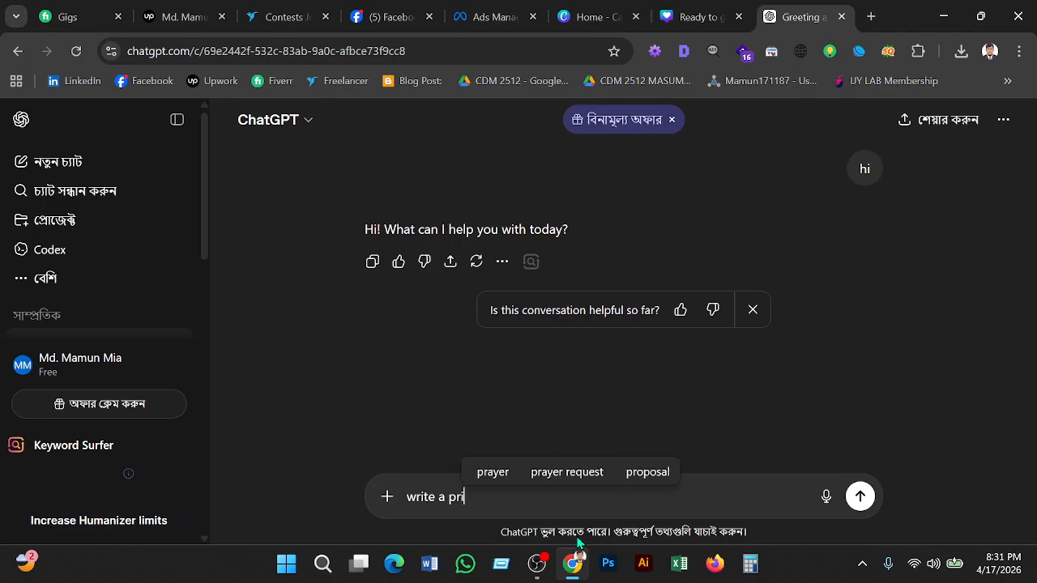
{"action": "type", "text": "mary tes"}
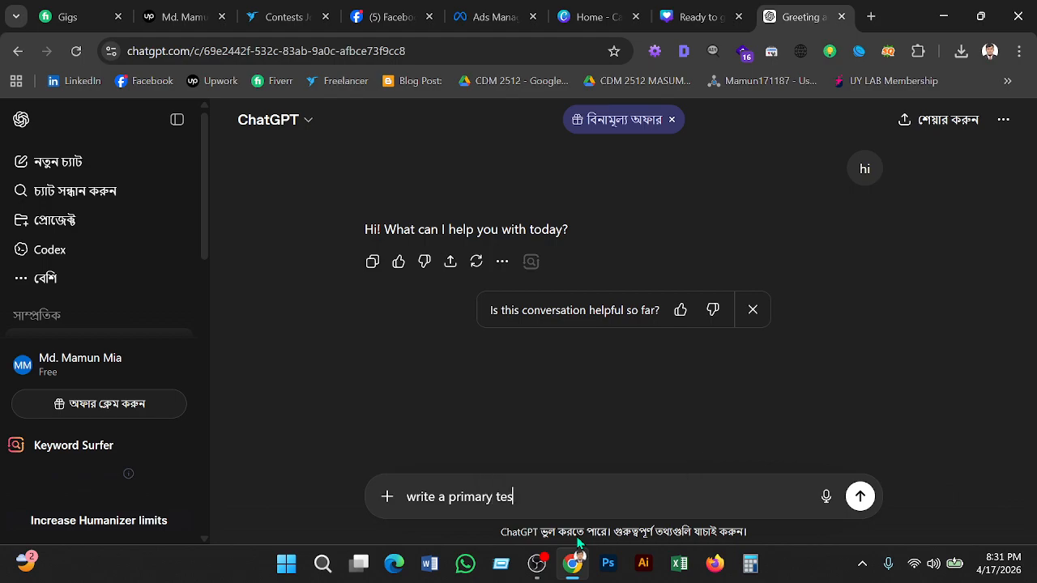
{"action": "type", "text": "t"}
{"action": "key", "text": "BackSpace"}
{"action": "key", "text": "BackSpace"}
{"action": "type", "text": "xt "}
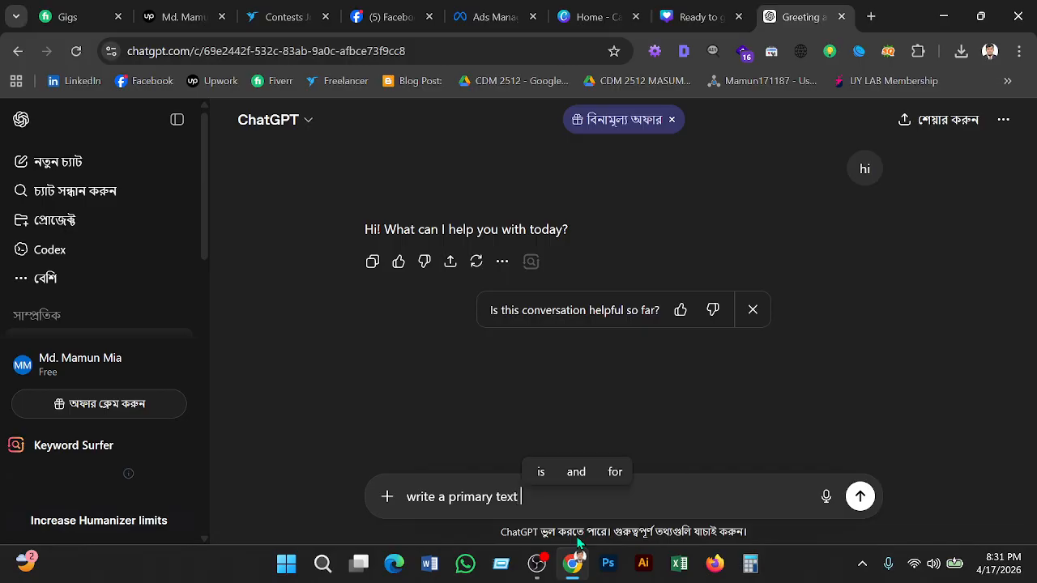
{"action": "type", "text": "for "}
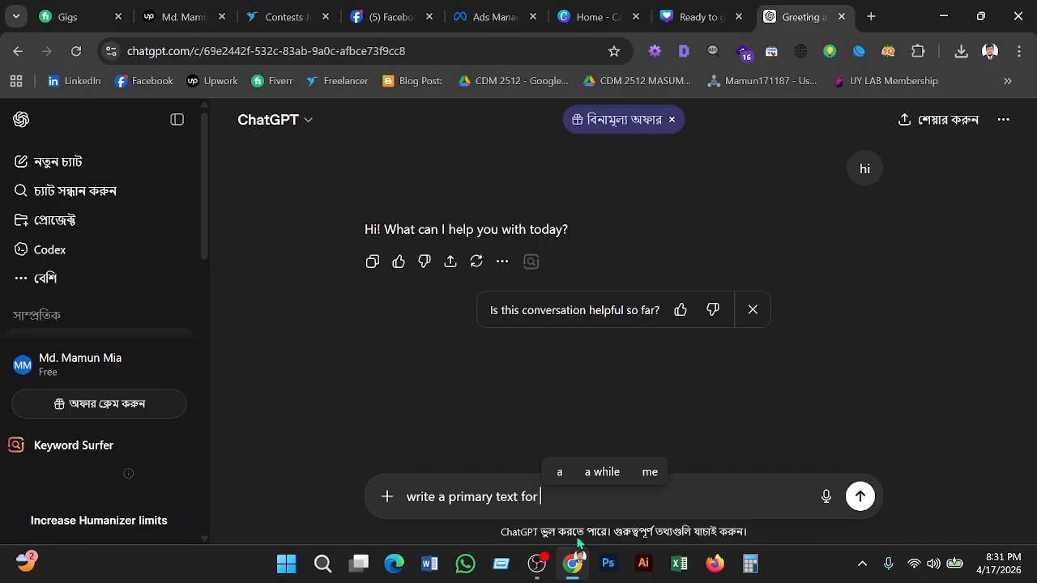
{"action": "type", "text": "my "}
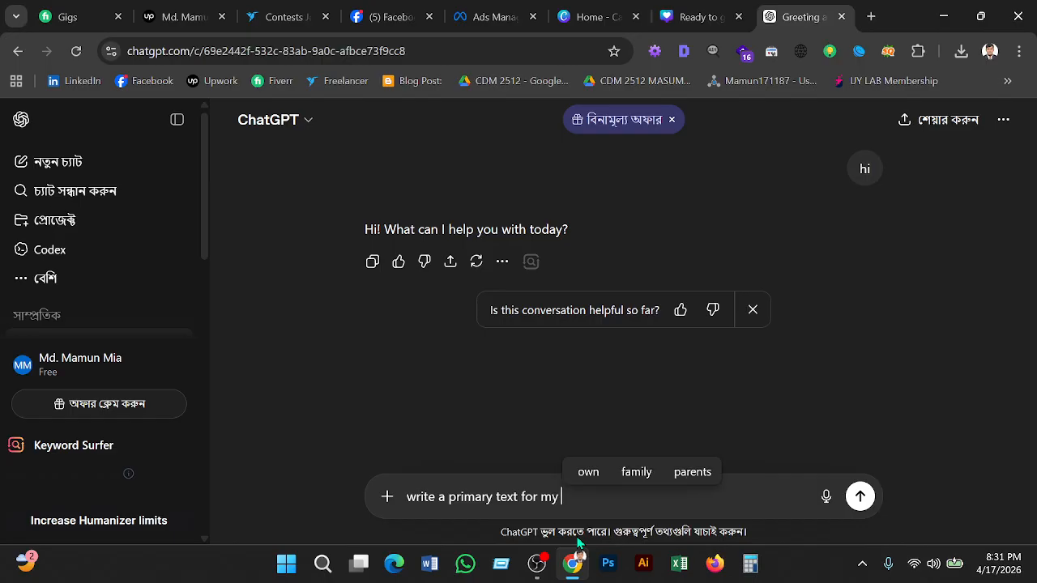
{"action": "type", "text": "ads ca"}
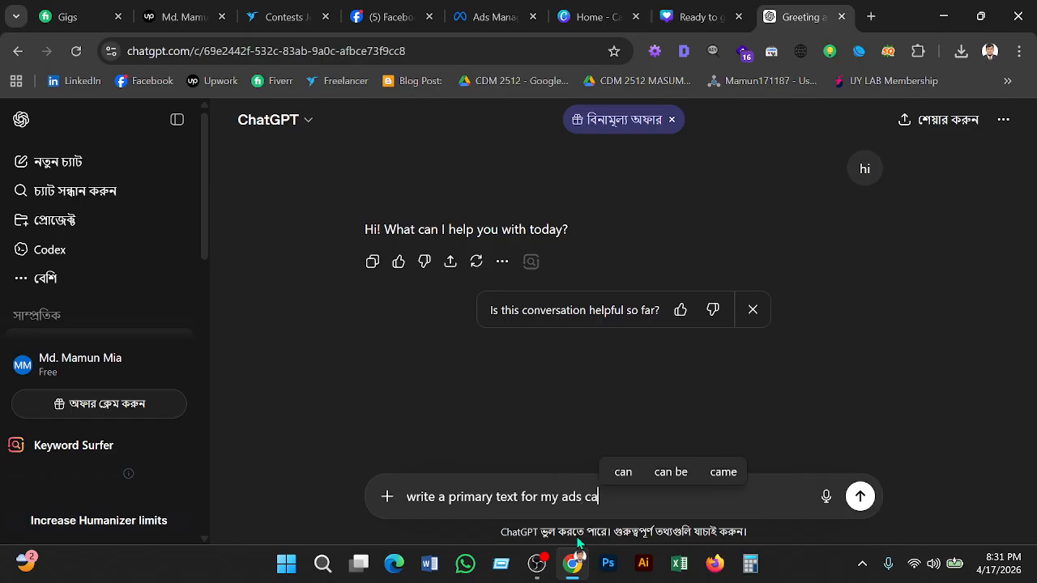
{"action": "type", "text": "mpa"}
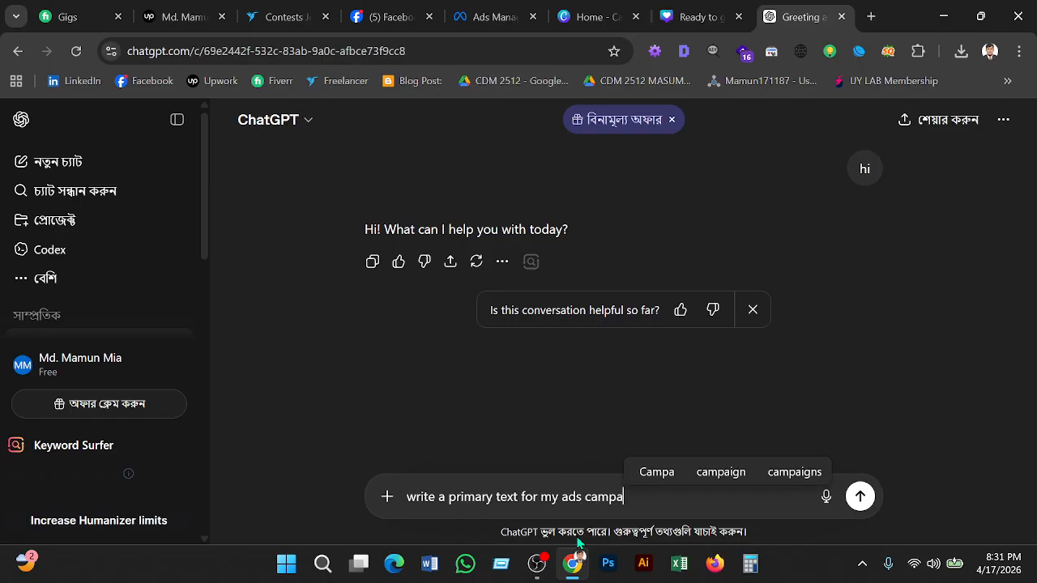
{"action": "type", "text": "ign"}
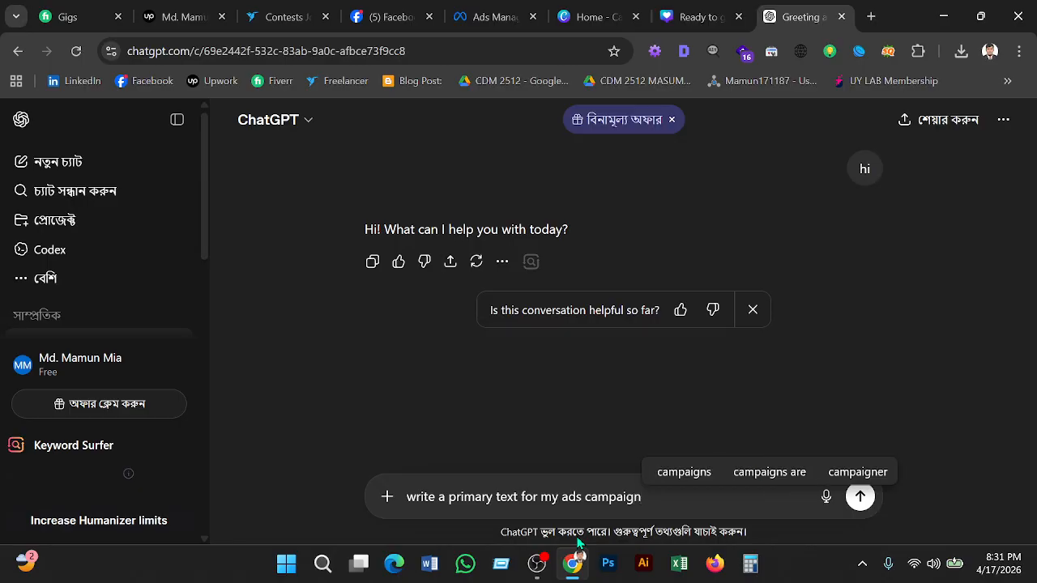
Step: Insert "like follow" before "ads campaign" in the unsent ChatGPT prompt
{"action": "key", "text": "Left"}
{"action": "key", "text": "Left"}
{"action": "key", "text": "Left"}
{"action": "key", "text": "Left"}
{"action": "key", "text": "Left"}
{"action": "key", "text": "Left"}
{"action": "key", "text": "Left"}
{"action": "key", "text": "Left"}
{"action": "key", "text": "Left"}
{"action": "key", "text": "Left"}
{"action": "key", "text": "Left"}
{"action": "key", "text": "Left"}
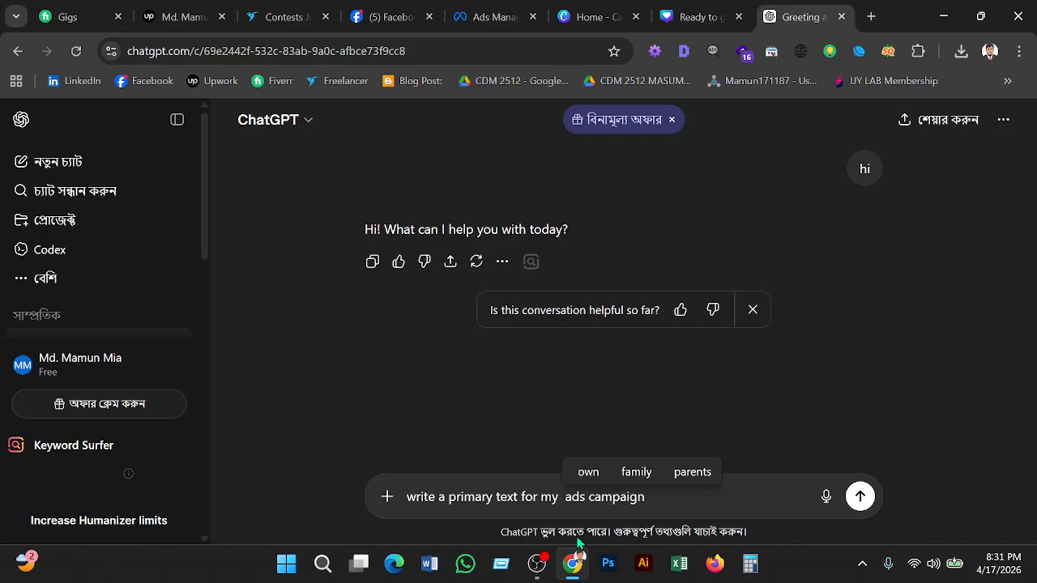
{"action": "type", "text": "like"}
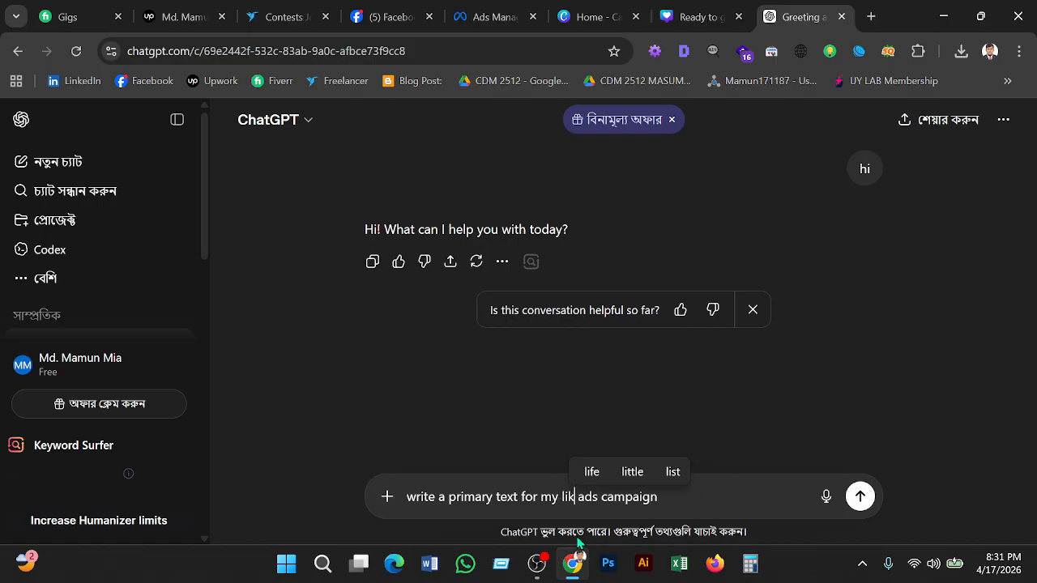
{"action": "type", "text": " foll"}
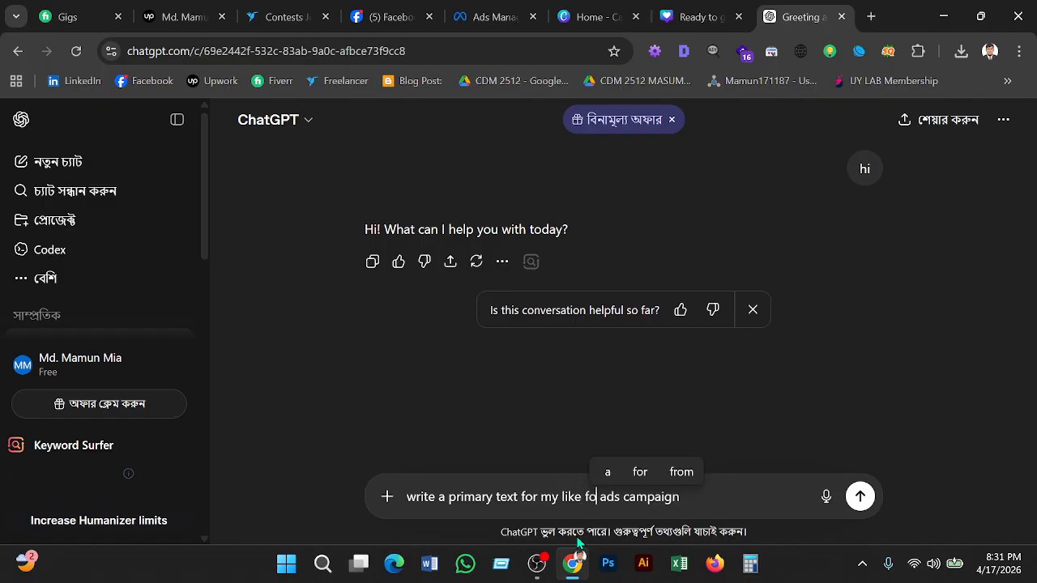
{"action": "type", "text": "ow vads"}
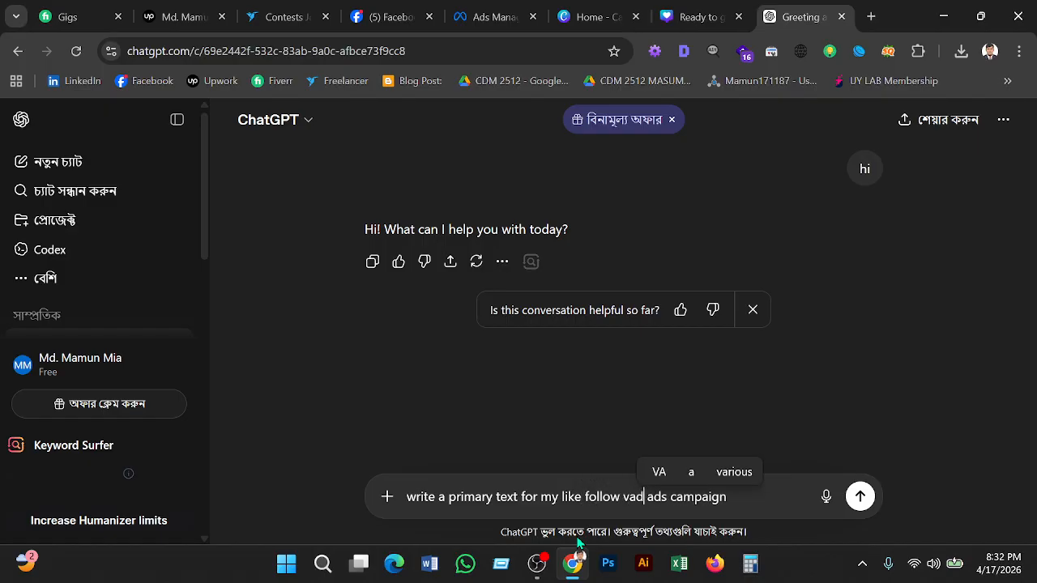
{"action": "key", "text": "BackSpace"}
{"action": "key", "text": "BackSpace"}
{"action": "key", "text": "BackSpace"}
{"action": "key", "text": "BackSpace"}
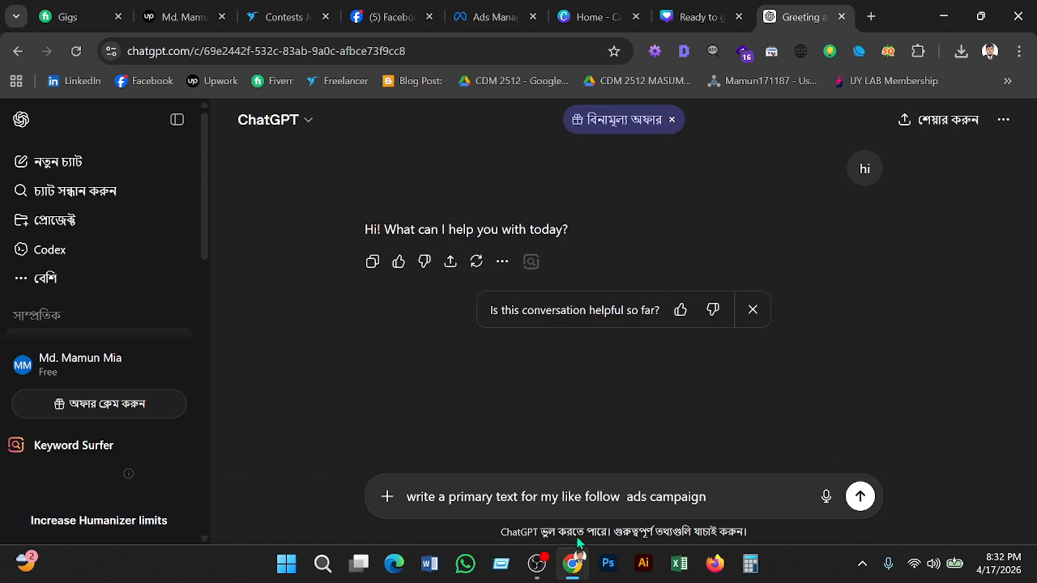
{"action": "key", "text": "BackSpace"}
{"action": "key", "text": "End"}
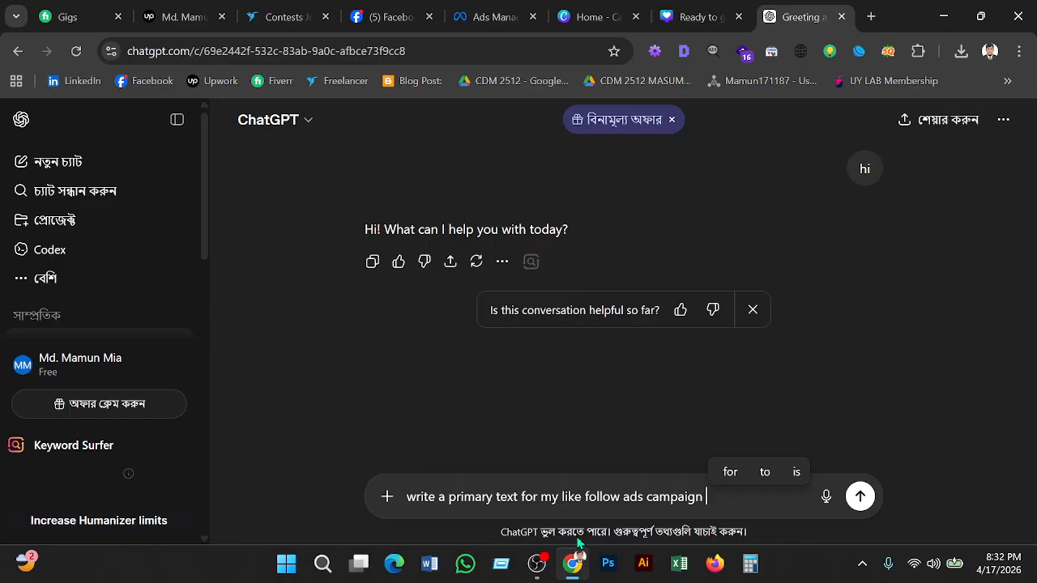
Step: Extend the prompt with my topic is " Digital Marketing Specialist"
{"action": "type", "text": "my "}
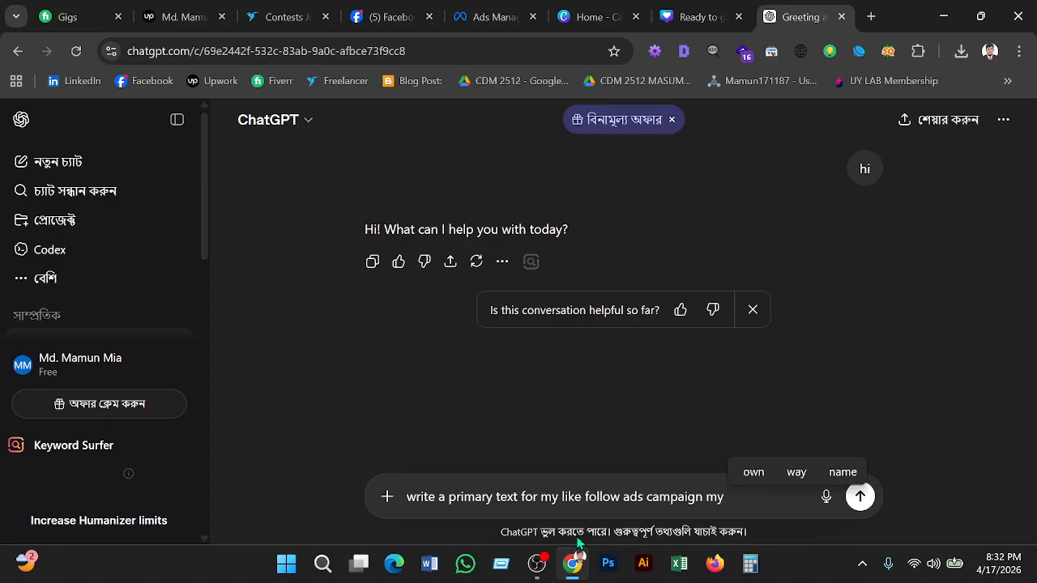
{"action": "type", "text": "top"}
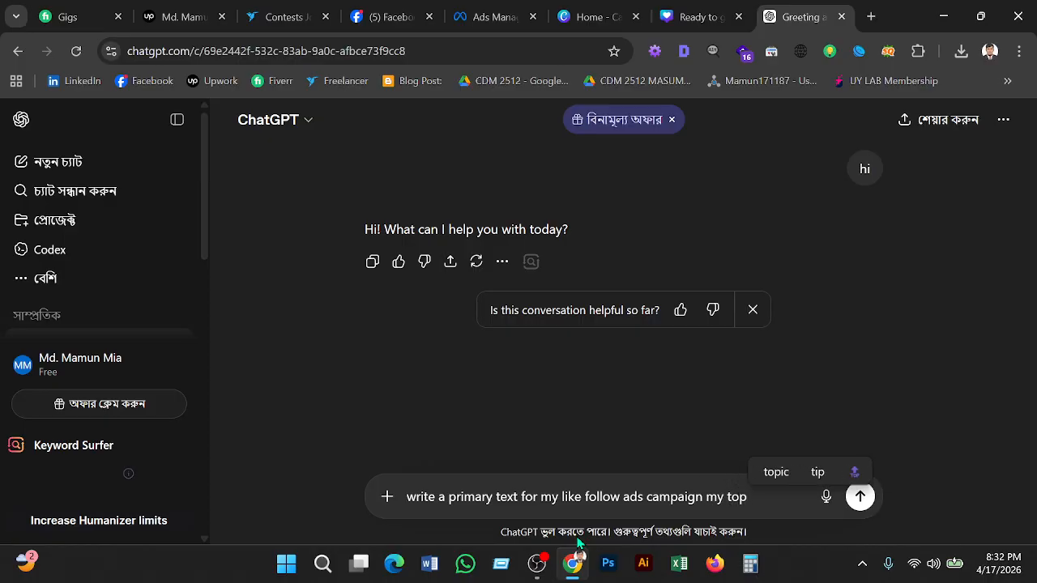
{"action": "type", "text": "ic "}
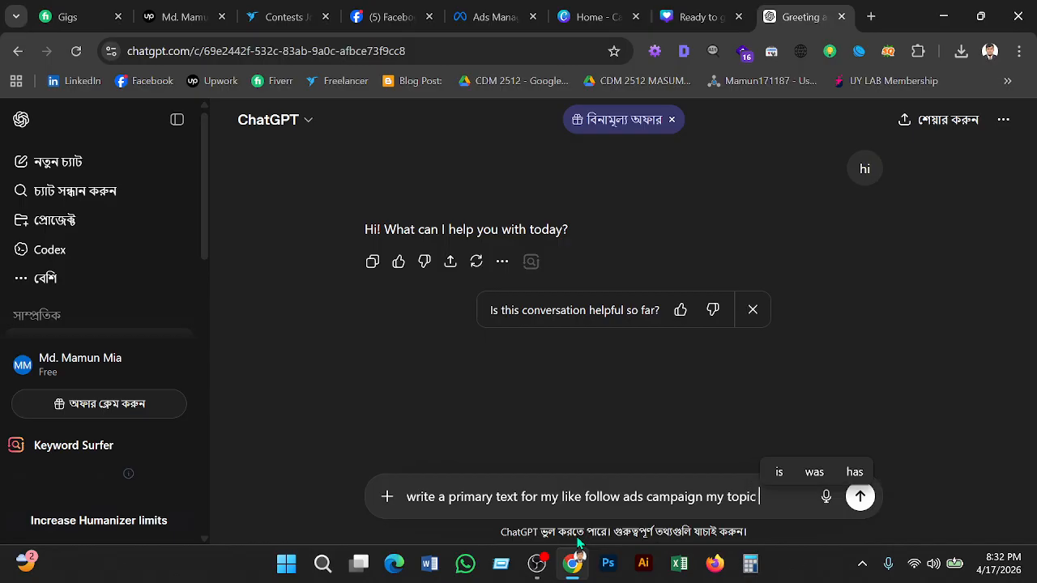
{"action": "type", "text": "is "}
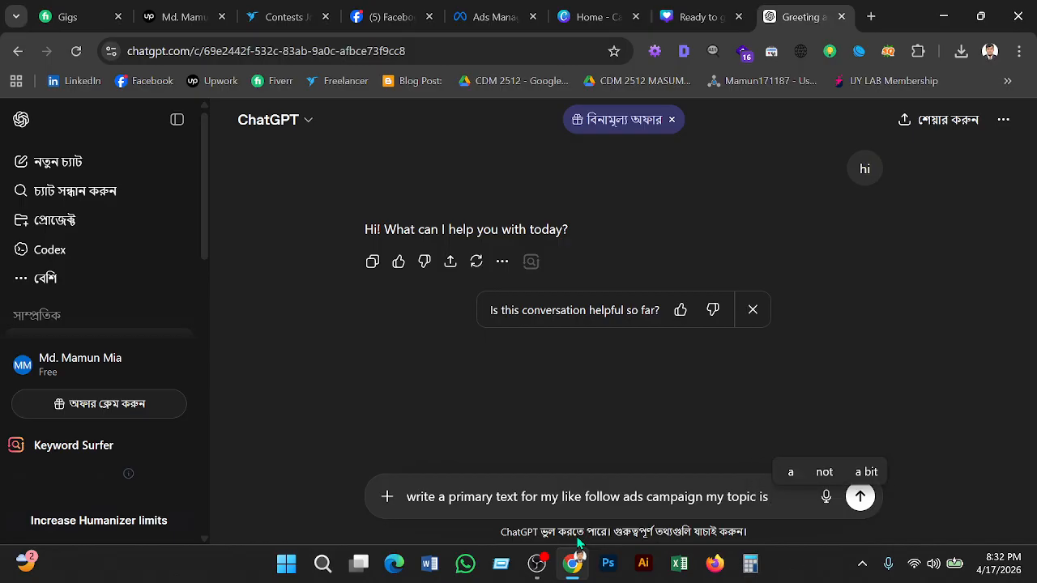
{"action": "type", "text": "\""}
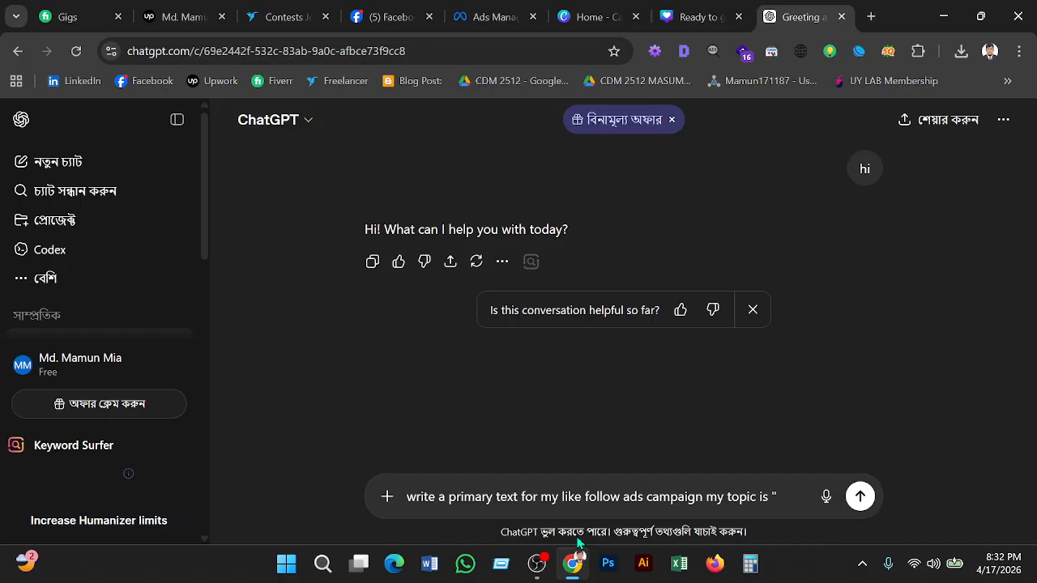
{"action": "type", "text": " Di"}
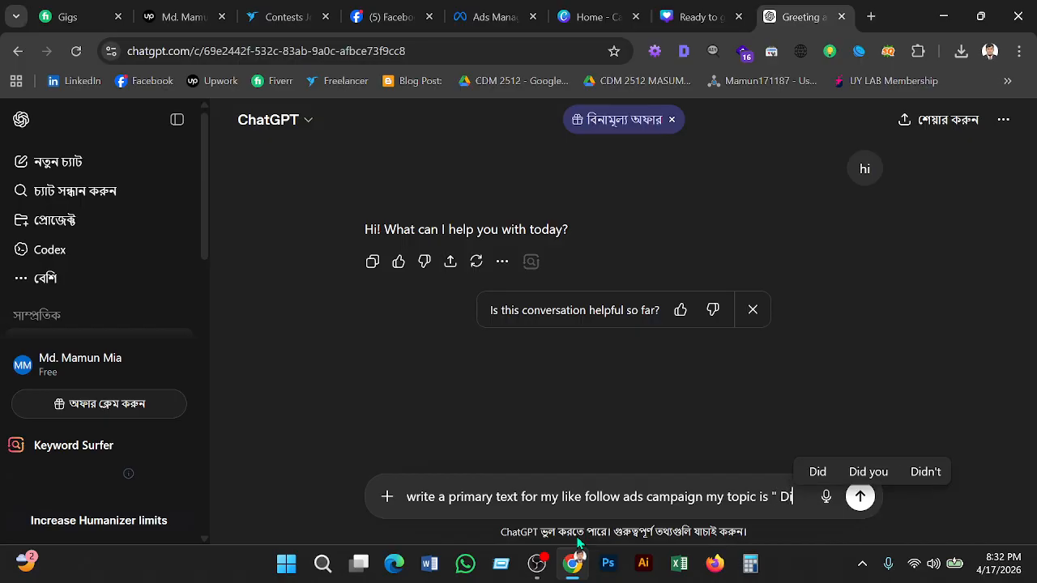
{"action": "type", "text": "gital "}
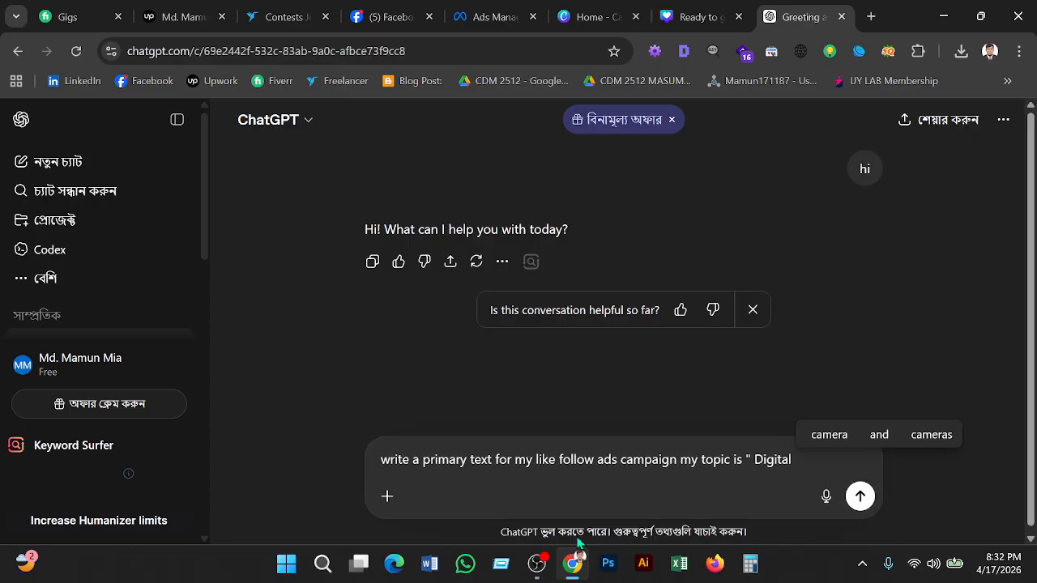
{"action": "type", "text": "Marke"}
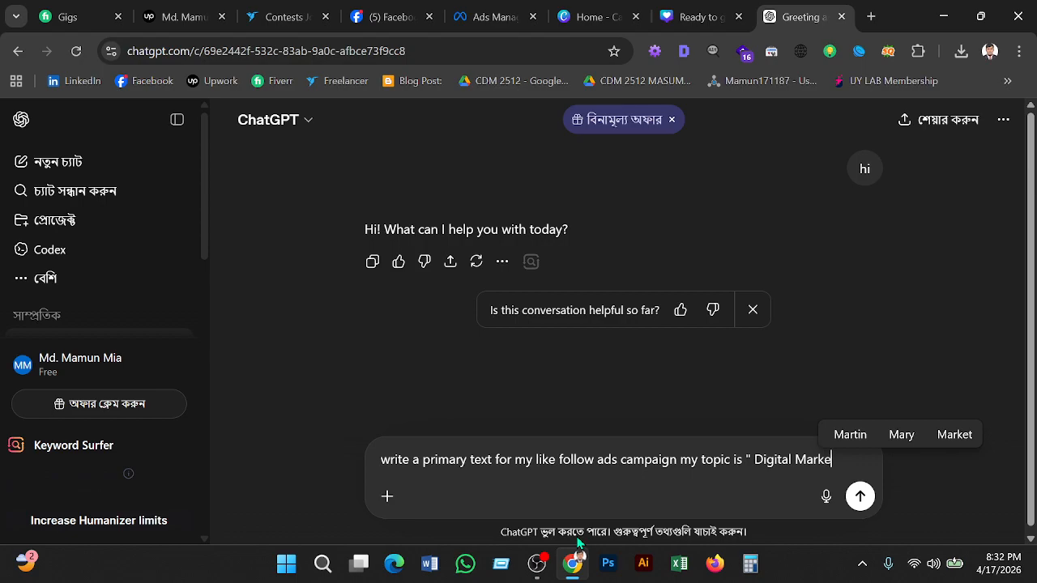
{"action": "type", "text": "ting "}
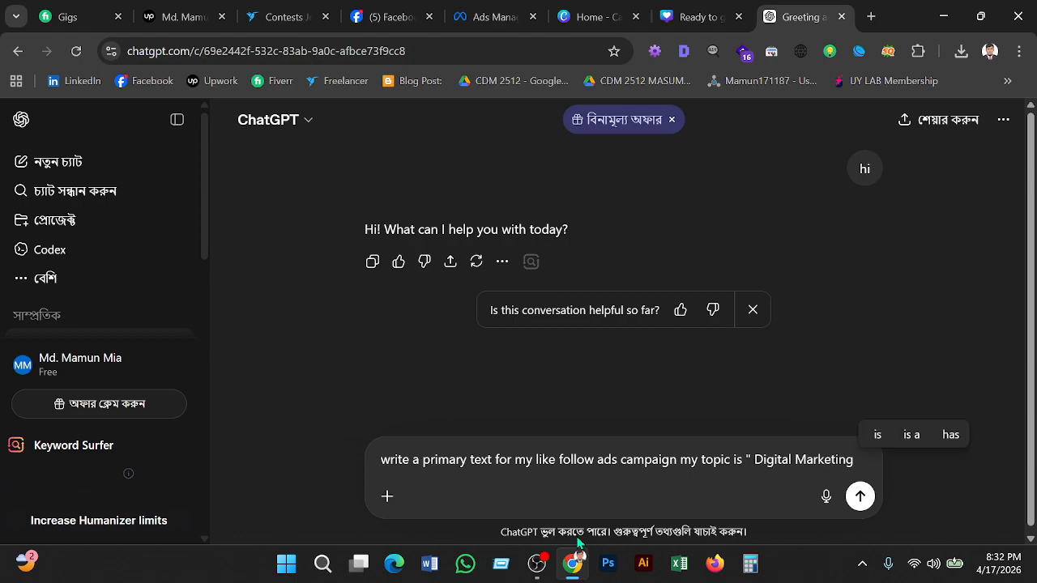
{"action": "type", "text": "Sp"}
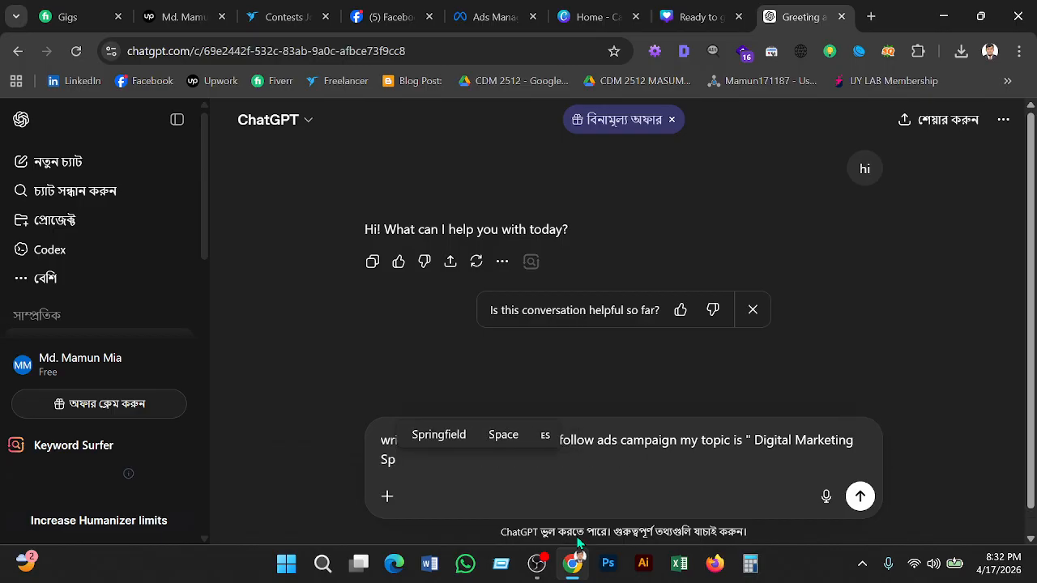
{"action": "type", "text": "ecialist"}
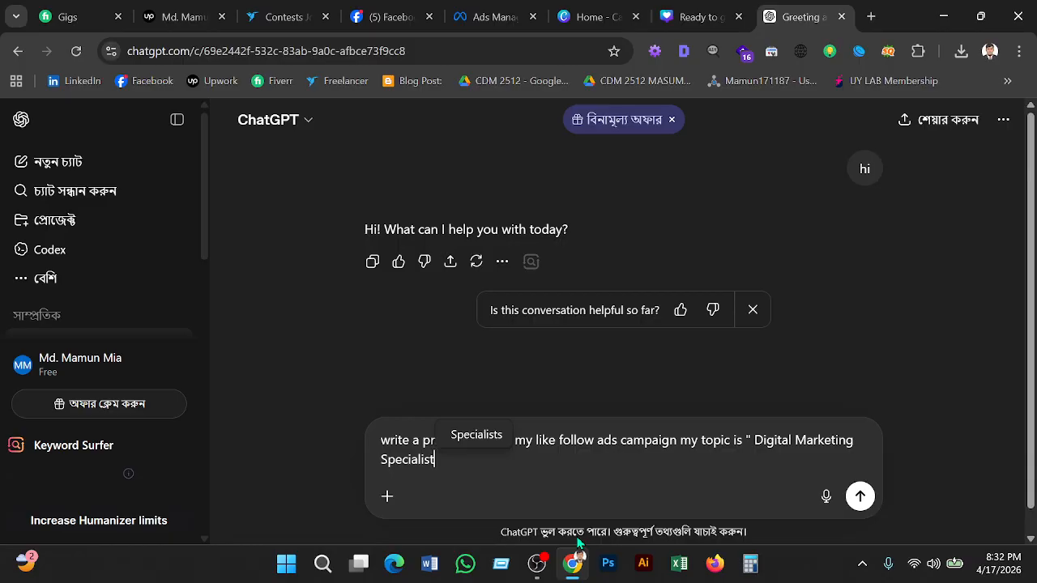
{"action": "type", "text": "\""}
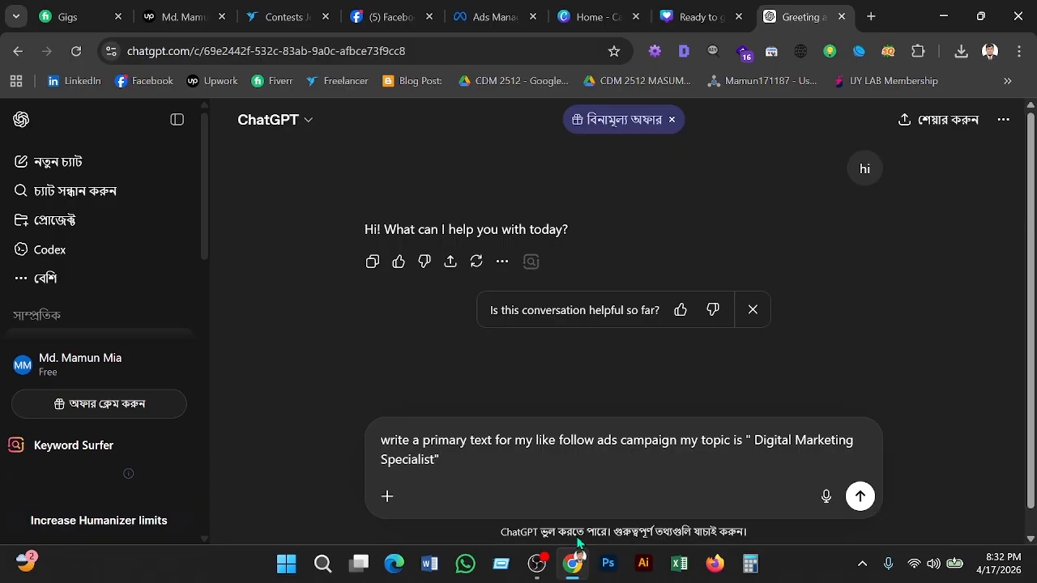
Step: Complete the ChatGPT prompt with "must include relevant keyword." and send it
{"action": "type", "text": "m"}
{"action": "type", "text": "t in"}
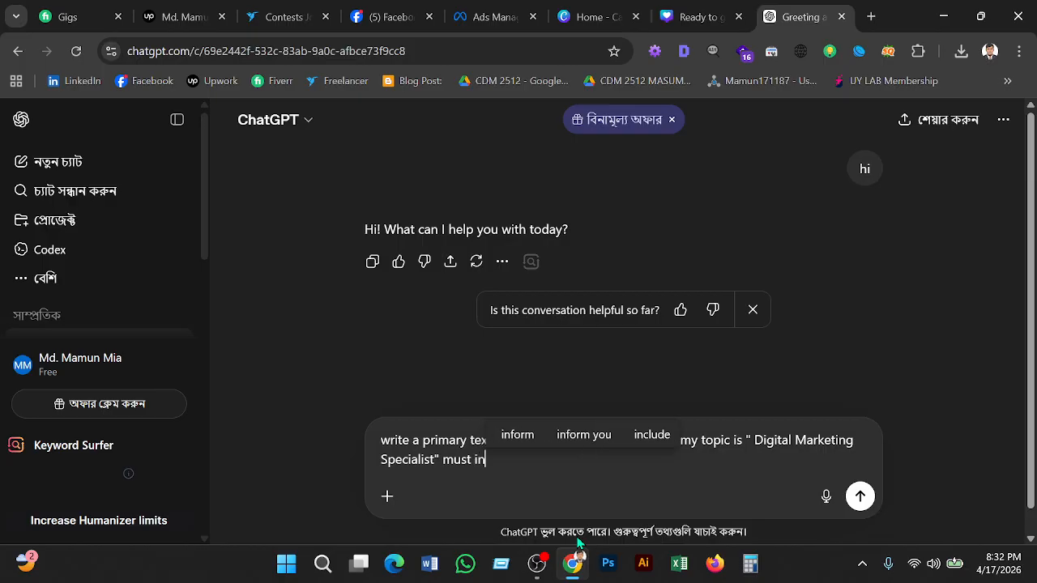
{"action": "type", "text": "clu"}
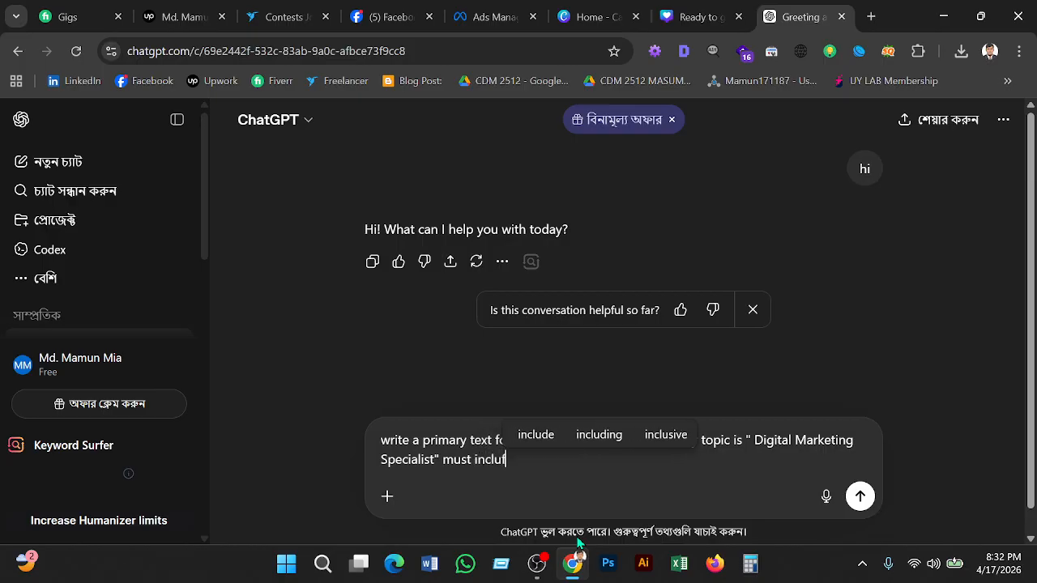
{"action": "type", "text": "de re"}
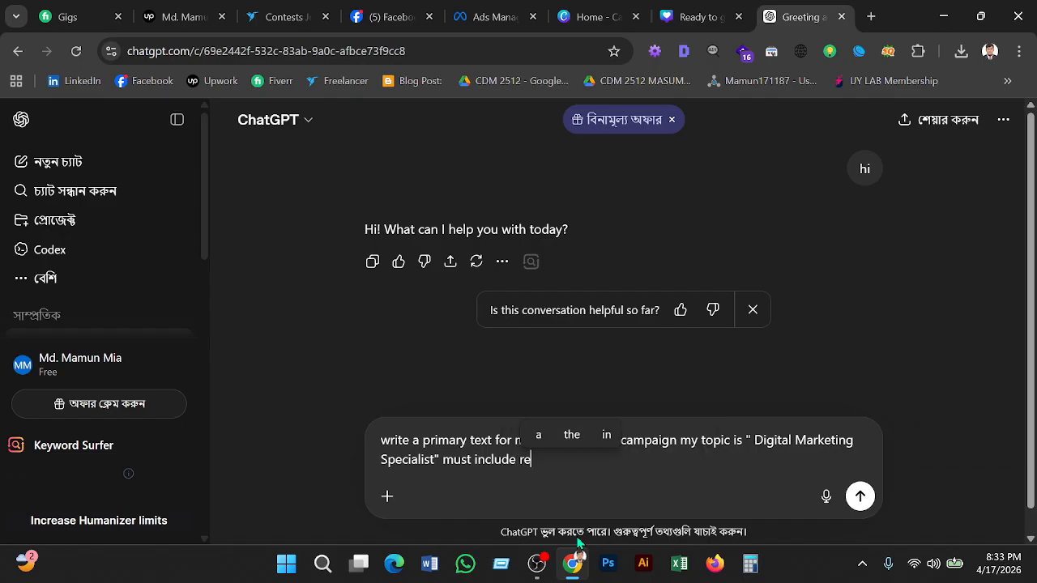
{"action": "type", "text": "a"}
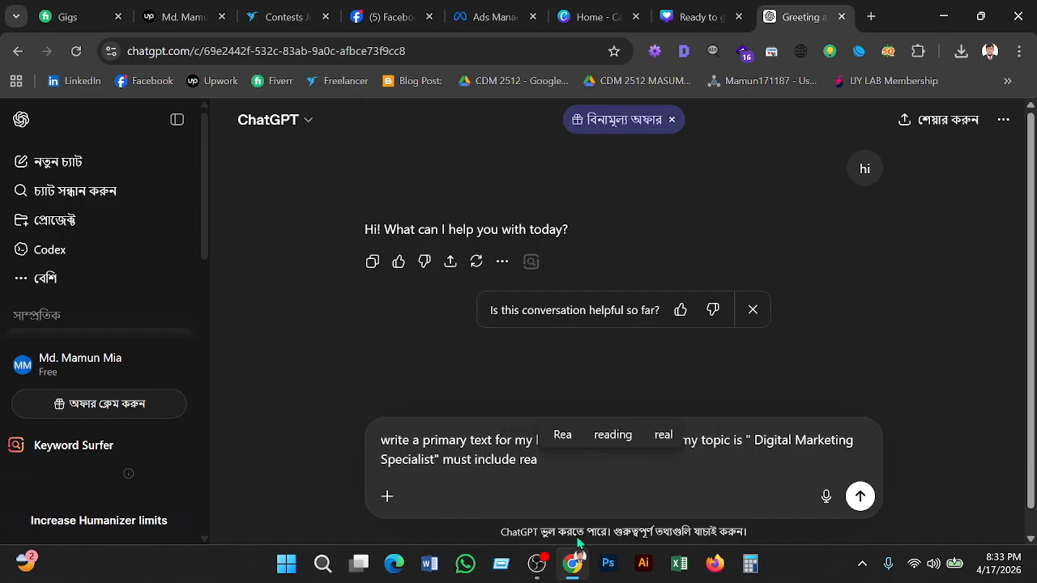
{"action": "key", "text": "BackSpace"}
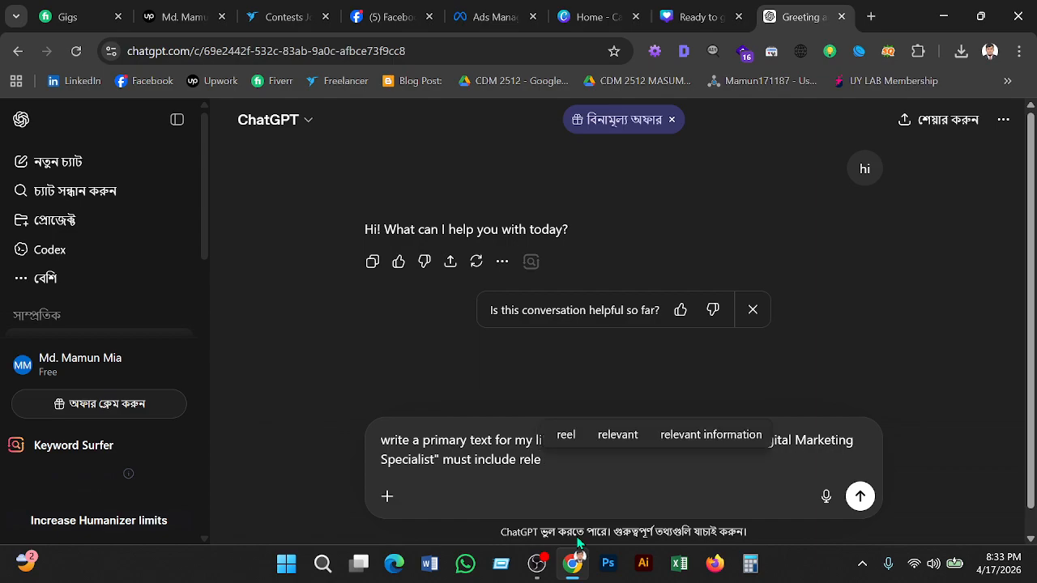
{"action": "type", "text": "levant keywor"}
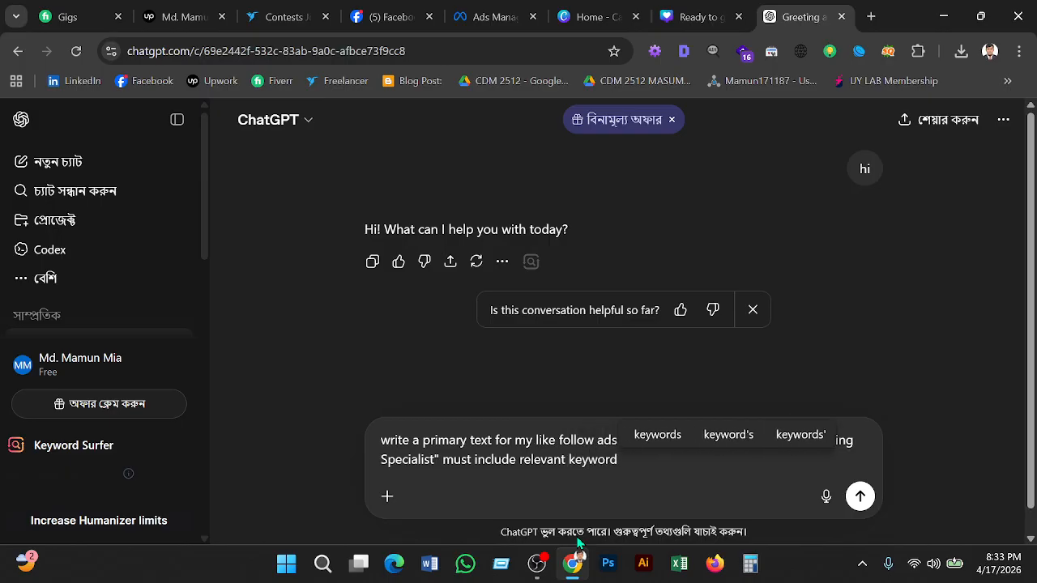
{"action": "type", "text": "d."}
{"action": "key", "text": "Return"}
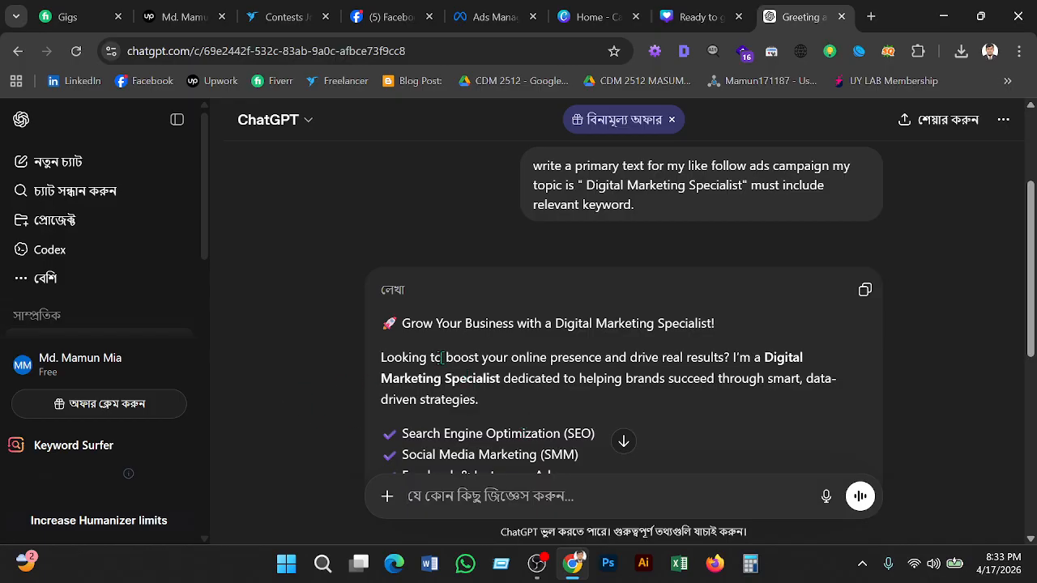
Step: Copy ChatGPT's generated ad text and paste it into the primary text field of the ad creative in Ads Manager
{"action": "left_click_drag", "start_coordinate": [402, 323], "coordinate": [442, 364]}
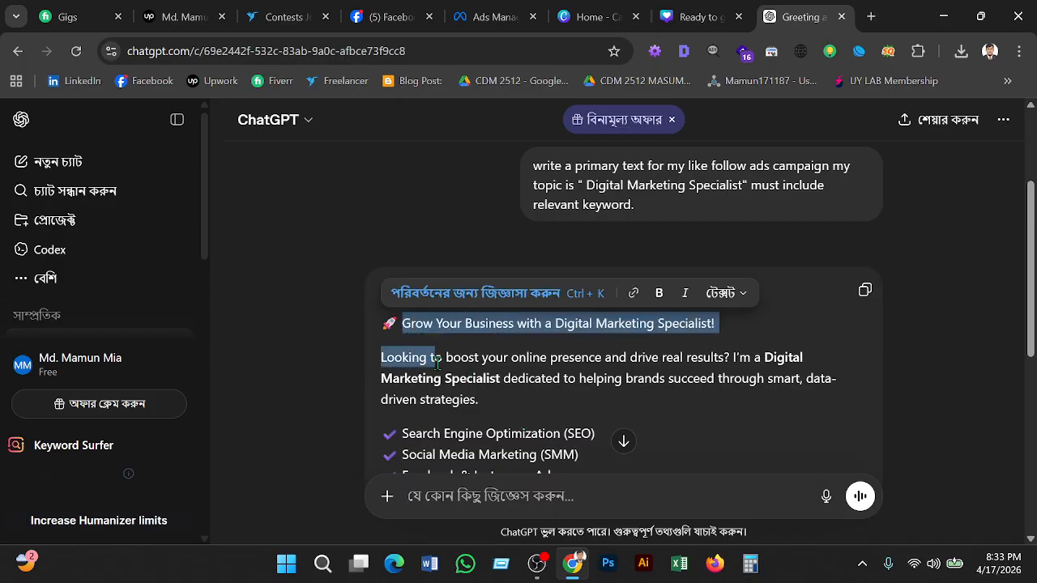
{"action": "scroll", "coordinate": [442, 366], "scroll_direction": "down", "scroll_amount": 2}
{"action": "scroll", "coordinate": [443, 365], "scroll_direction": "down", "scroll_amount": 2}
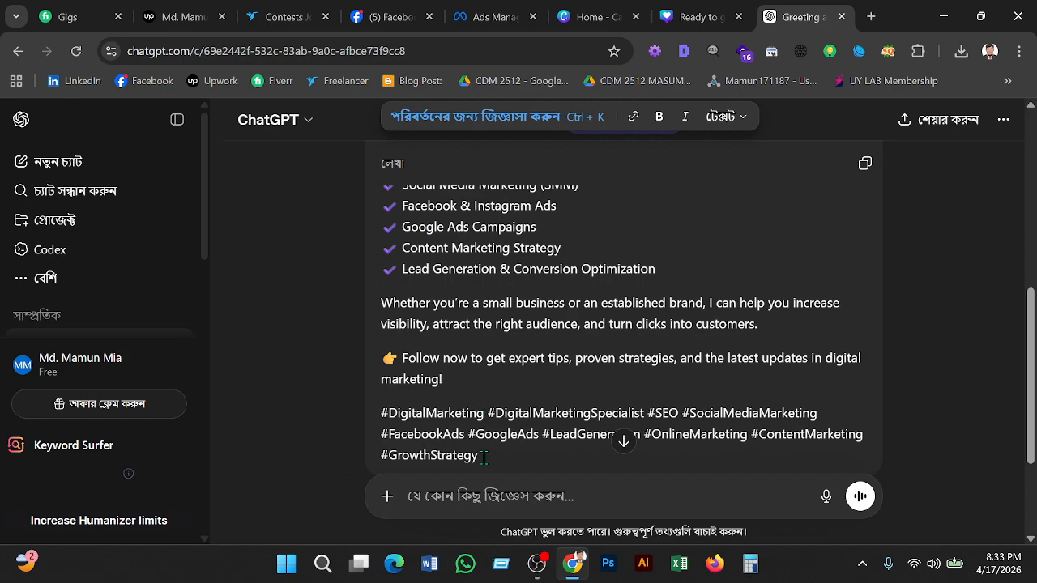
{"action": "scroll", "coordinate": [484, 458], "scroll_direction": "down", "scroll_amount": 1}
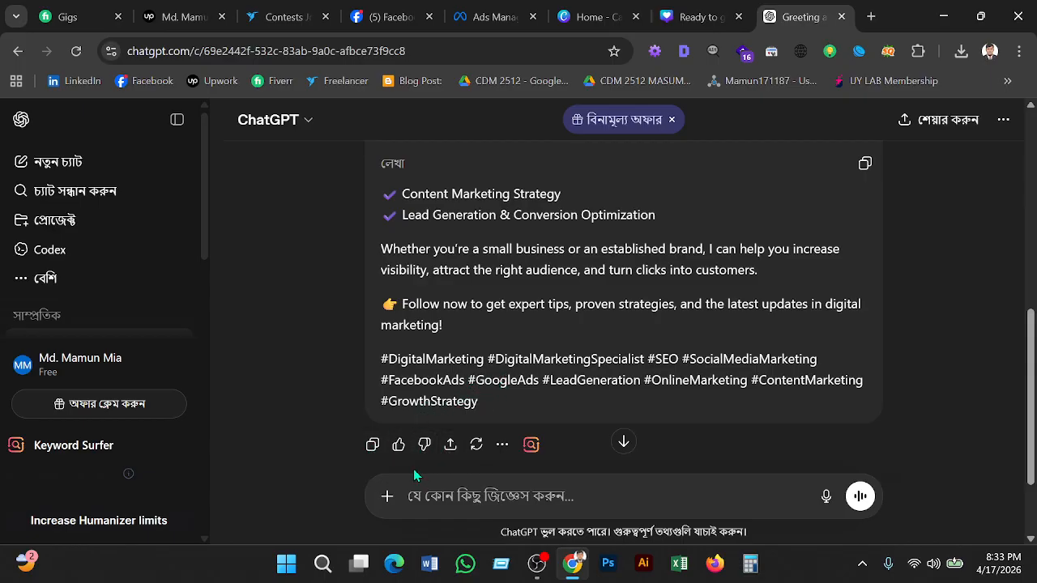
{"action": "left_click", "coordinate": [363, 443]}
{"action": "left_click", "coordinate": [491, 17]}
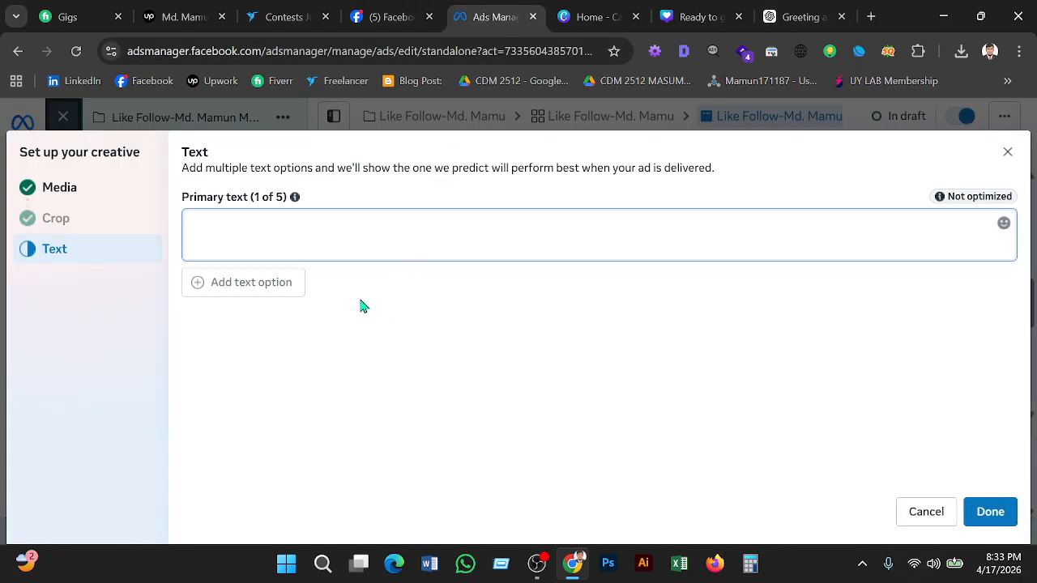
{"action": "key", "text": "ctrl+v"}
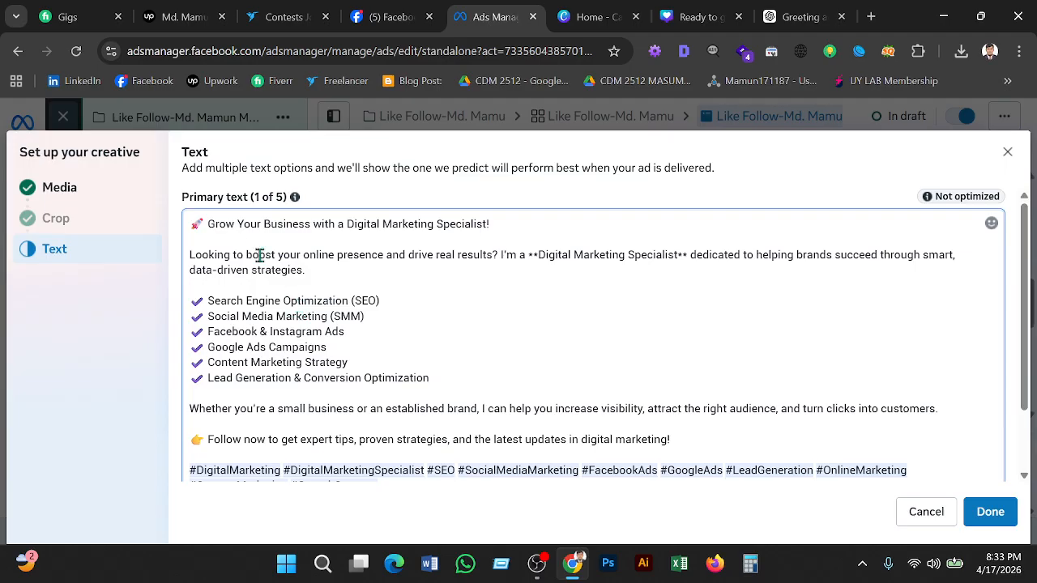
Step: Delete the rocket and pointing-hand emojis from the primary text and finish the creative setup
{"action": "key", "text": "BackSpace"}
{"action": "key", "text": "BackSpace"}
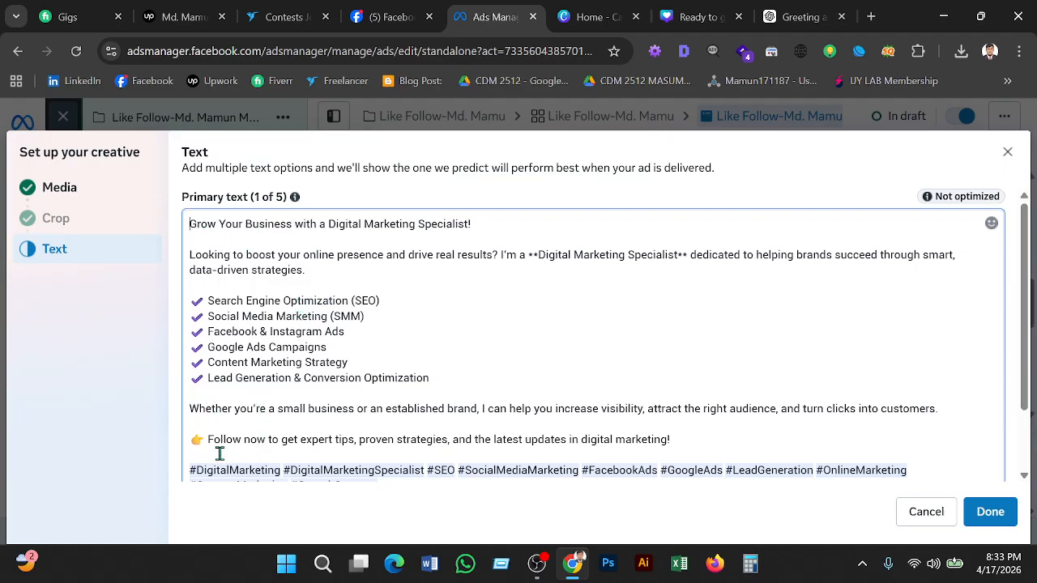
{"action": "left_click", "coordinate": [208, 442]}
{"action": "key", "text": "BackSpace"}
{"action": "key", "text": "BackSpace"}
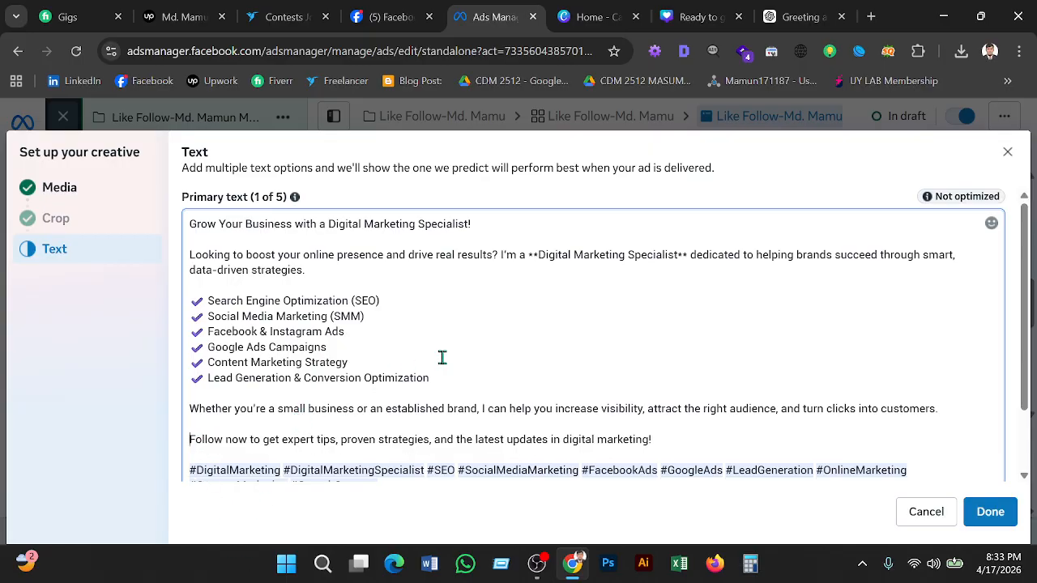
{"action": "scroll", "coordinate": [437, 373], "scroll_direction": "down", "scroll_amount": 1}
{"action": "scroll", "coordinate": [438, 375], "scroll_direction": "up", "scroll_amount": 1}
{"action": "scroll", "coordinate": [437, 376], "scroll_direction": "down", "scroll_amount": 2}
{"action": "left_click", "coordinate": [1005, 510]}
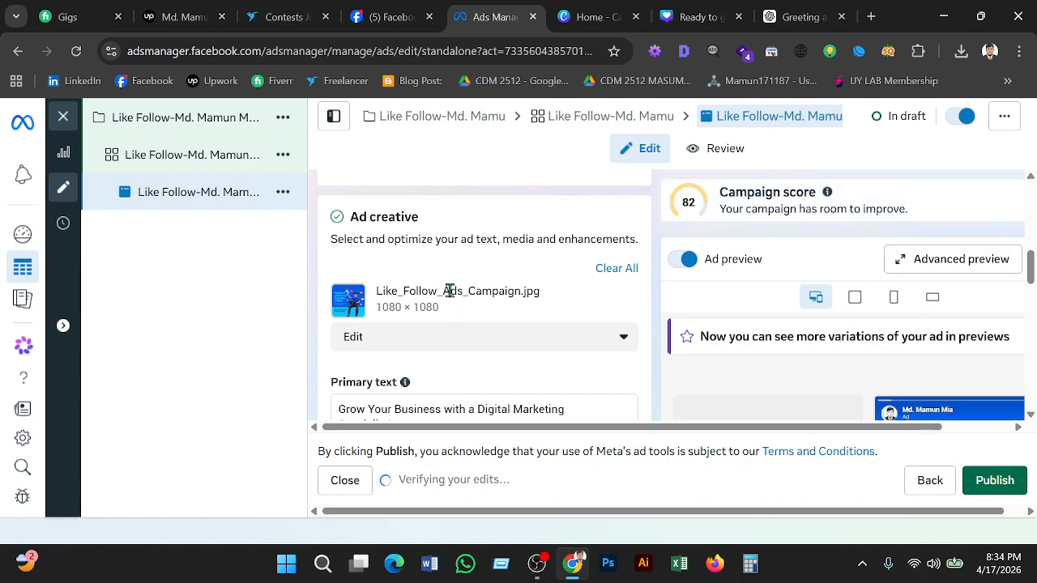
Step: Examine the ad previews for the Facebook placements, including Stories, Marketplace and search results, alongside the ad's remaining settings
{"action": "scroll", "coordinate": [470, 291], "scroll_direction": "down", "scroll_amount": 1}
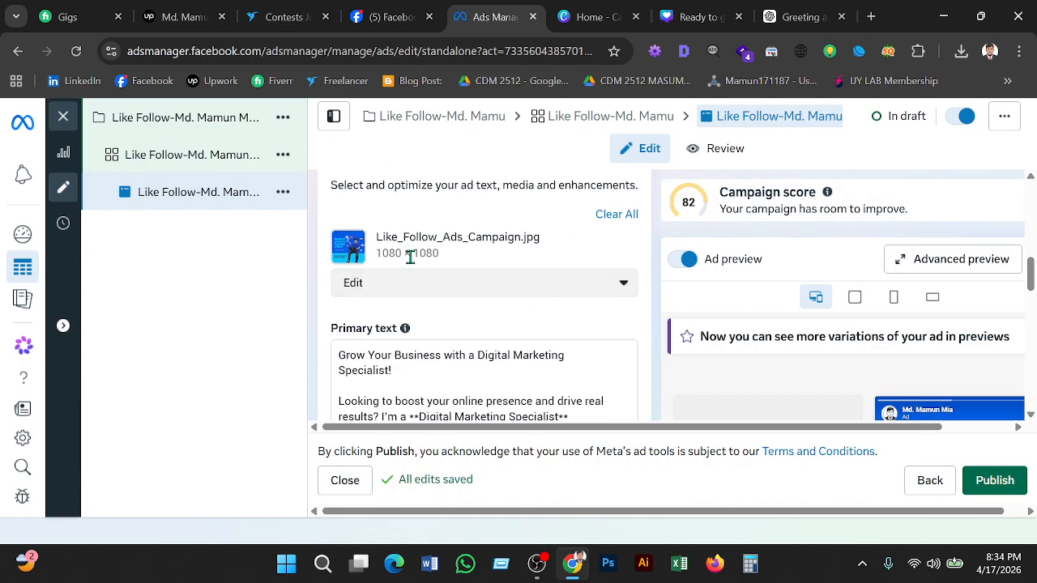
{"action": "scroll", "coordinate": [411, 272], "scroll_direction": "down", "scroll_amount": 8}
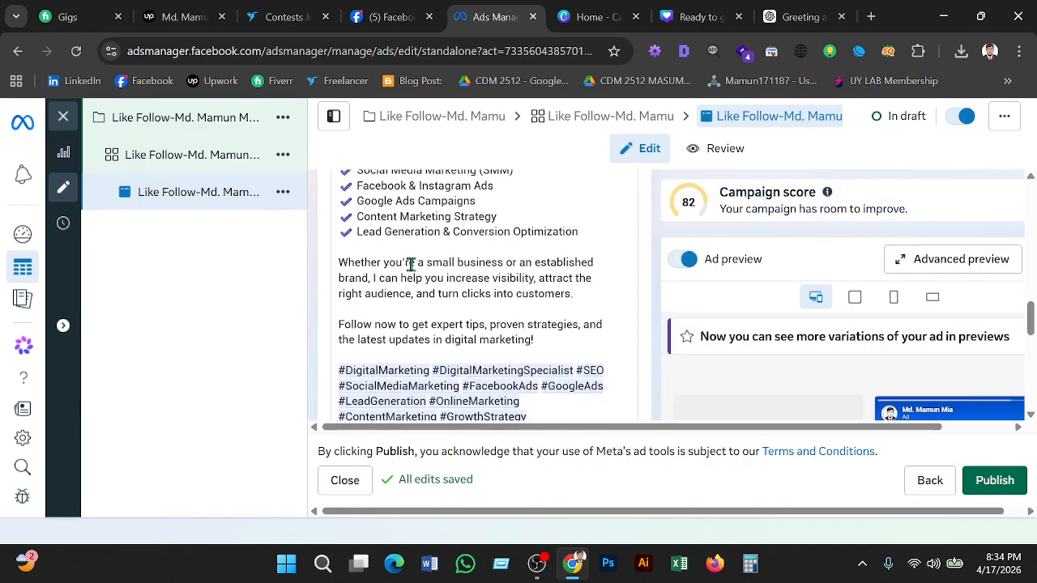
{"action": "scroll", "coordinate": [411, 265], "scroll_direction": "down", "scroll_amount": 2}
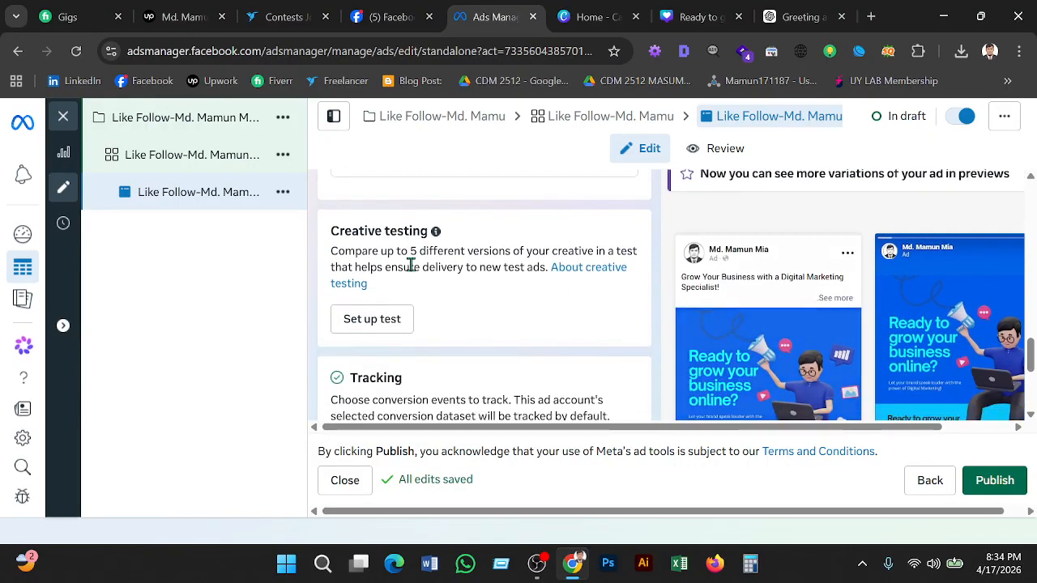
{"action": "scroll", "coordinate": [411, 265], "scroll_direction": "down", "scroll_amount": 3}
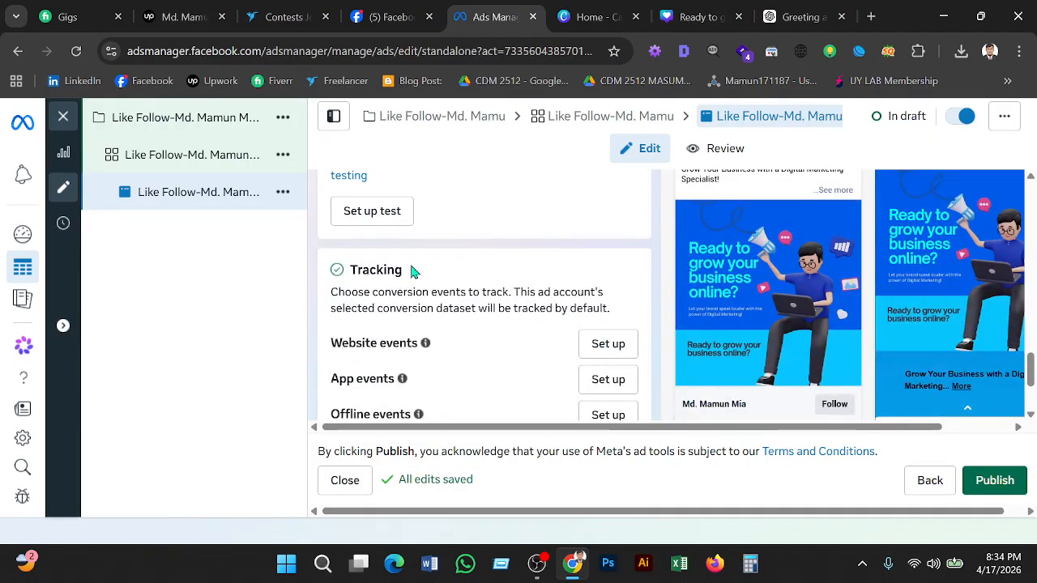
{"action": "scroll", "coordinate": [411, 267], "scroll_direction": "up", "scroll_amount": 3}
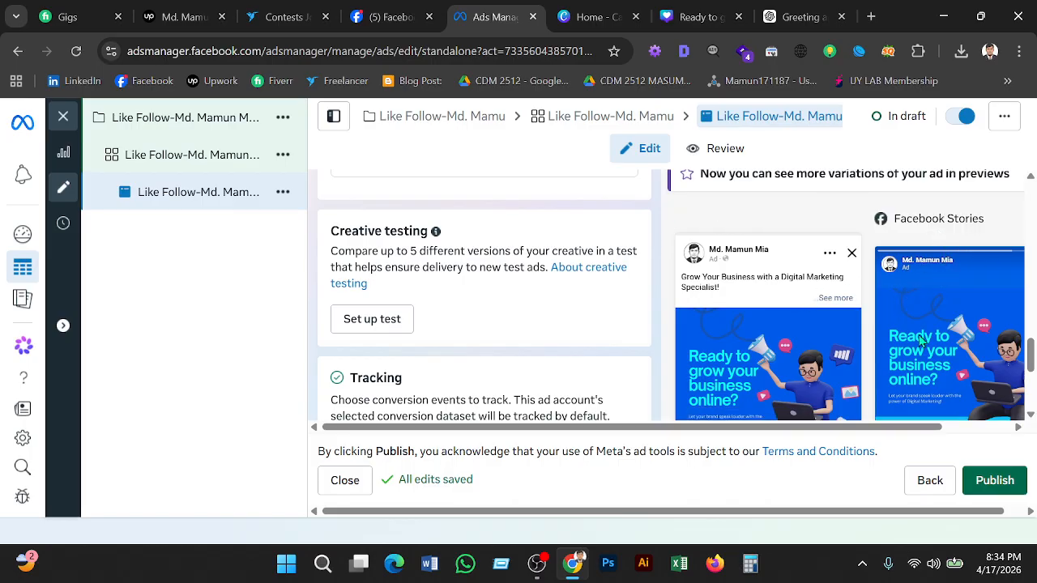
{"action": "scroll", "coordinate": [920, 342], "scroll_direction": "down", "scroll_amount": 2}
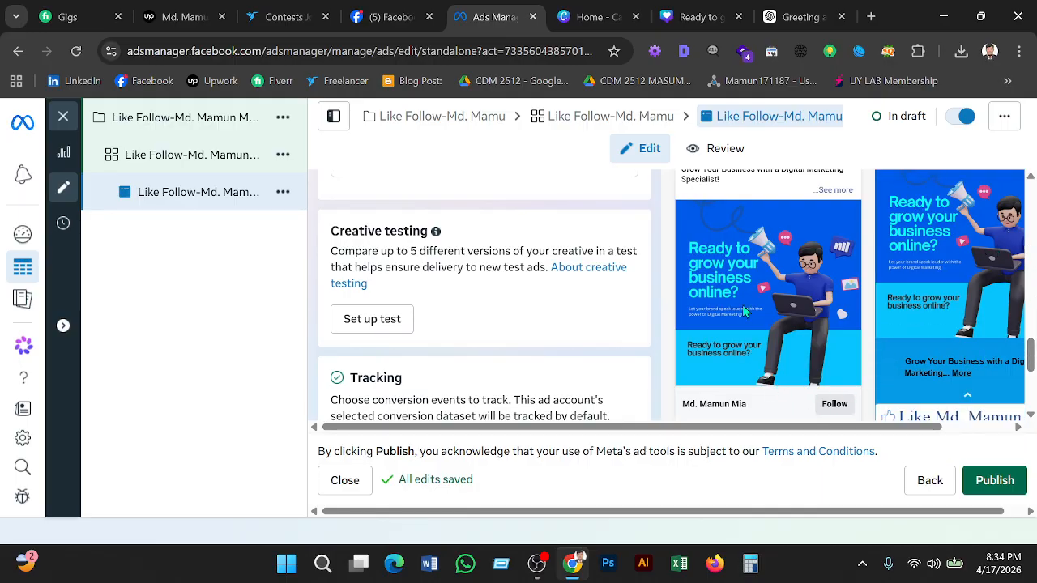
{"action": "scroll", "coordinate": [741, 314], "scroll_direction": "down", "scroll_amount": 4}
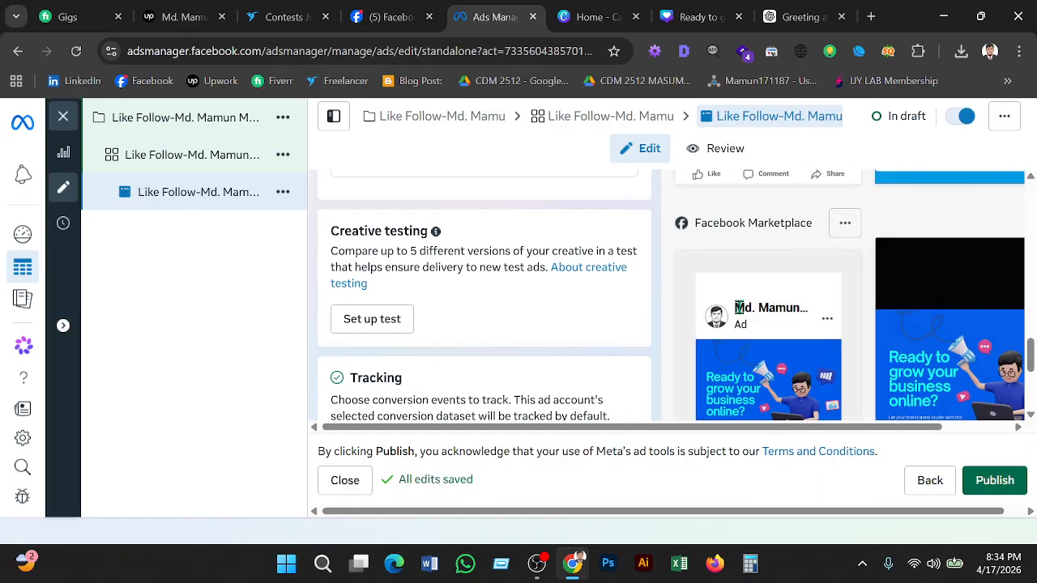
{"action": "scroll", "coordinate": [741, 314], "scroll_direction": "down", "scroll_amount": 2}
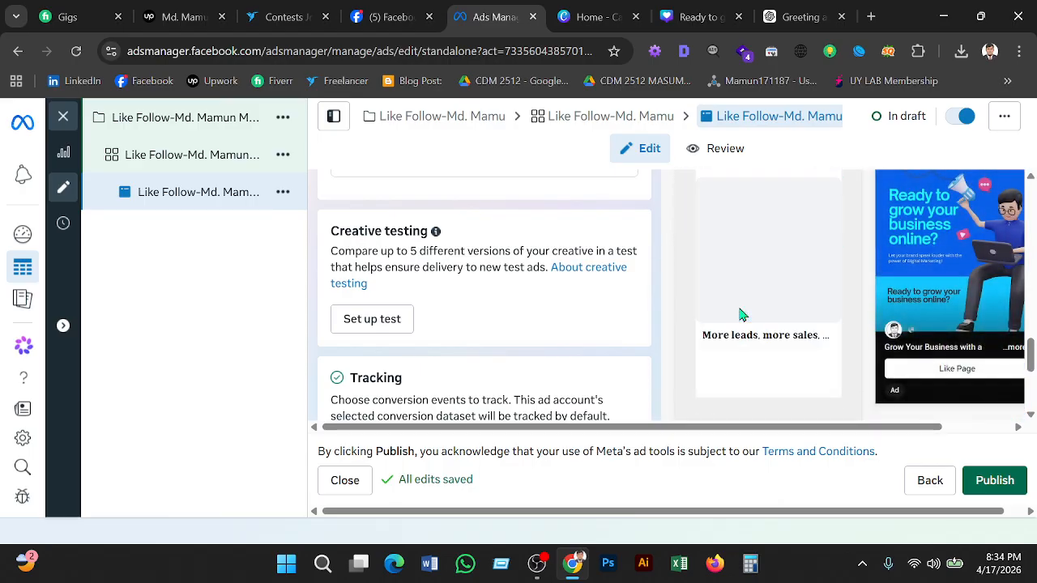
{"action": "scroll", "coordinate": [768, 352], "scroll_direction": "up", "scroll_amount": 2}
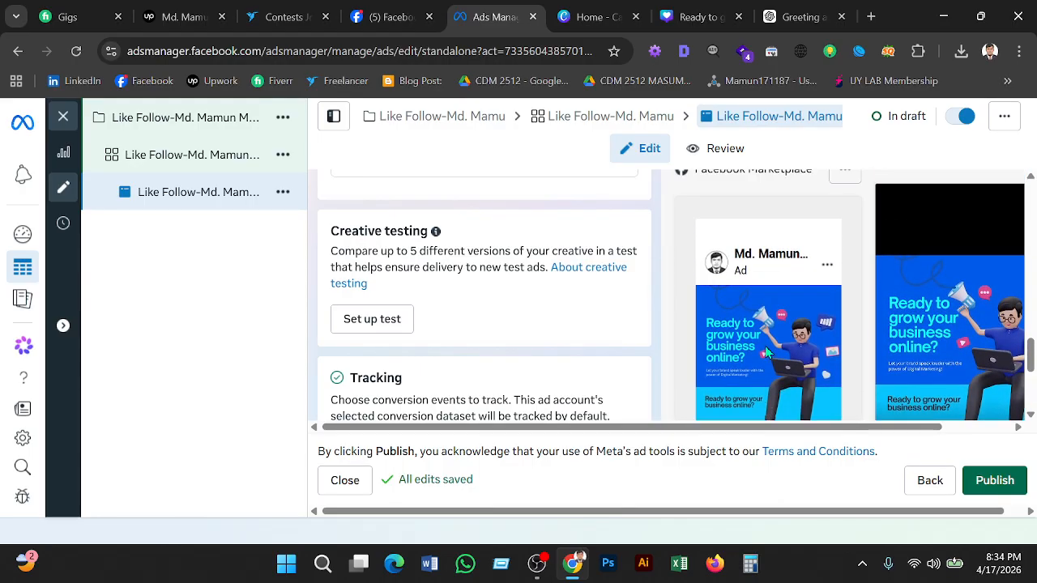
{"action": "scroll", "coordinate": [768, 352], "scroll_direction": "down", "scroll_amount": 4}
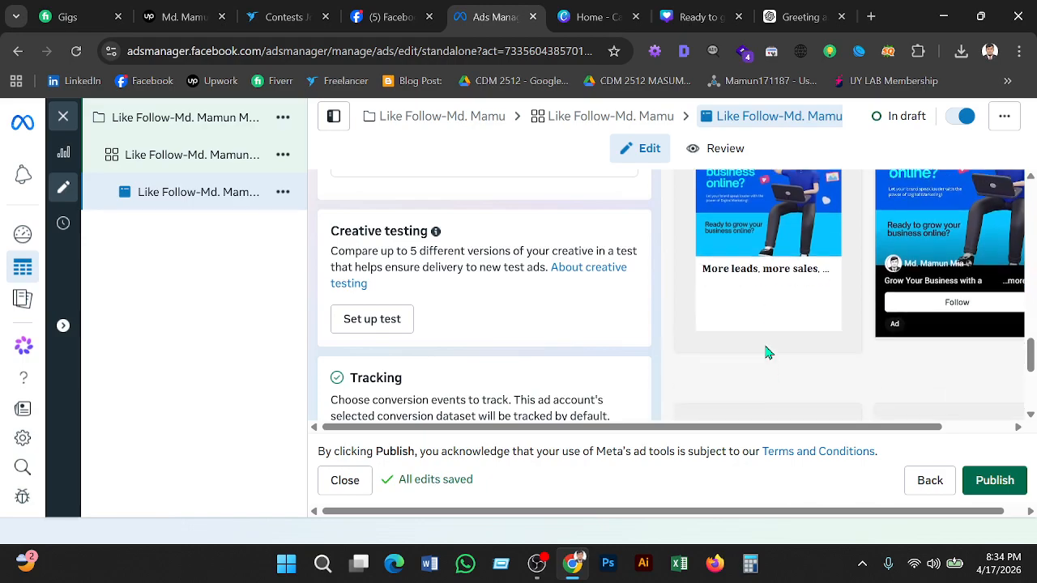
{"action": "scroll", "coordinate": [915, 304], "scroll_direction": "down", "scroll_amount": 5}
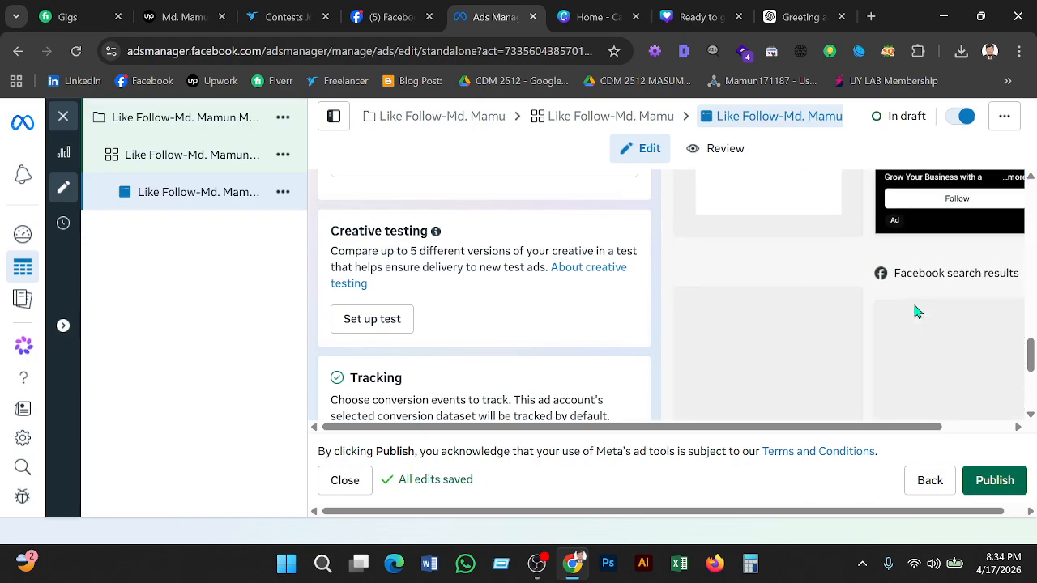
{"action": "scroll", "coordinate": [915, 315], "scroll_direction": "up", "scroll_amount": 5}
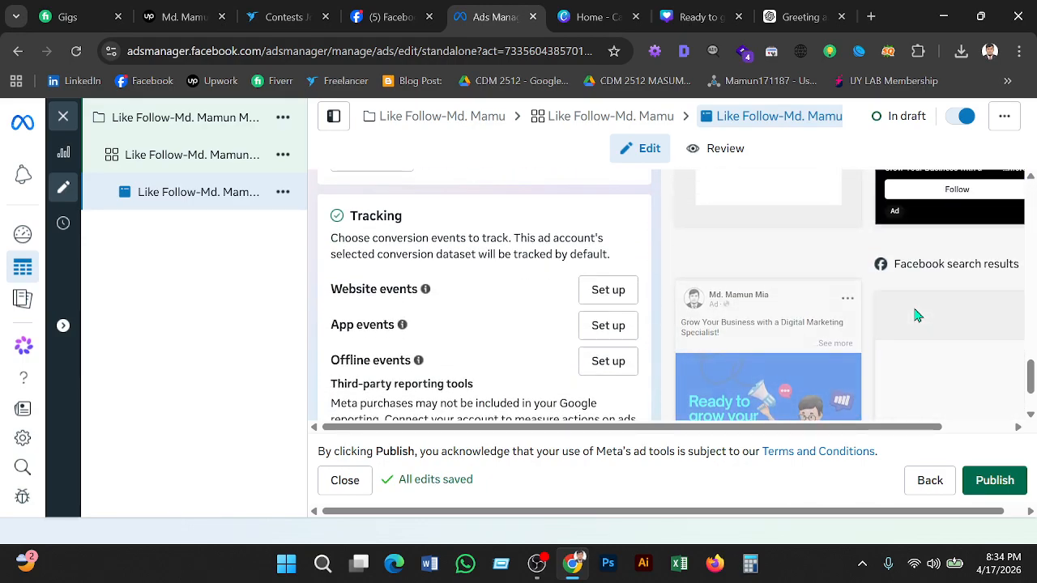
{"action": "scroll", "coordinate": [915, 314], "scroll_direction": "up", "scroll_amount": 1}
{"action": "scroll", "coordinate": [911, 332], "scroll_direction": "down", "scroll_amount": 3}
{"action": "scroll", "coordinate": [906, 360], "scroll_direction": "down", "scroll_amount": 5}
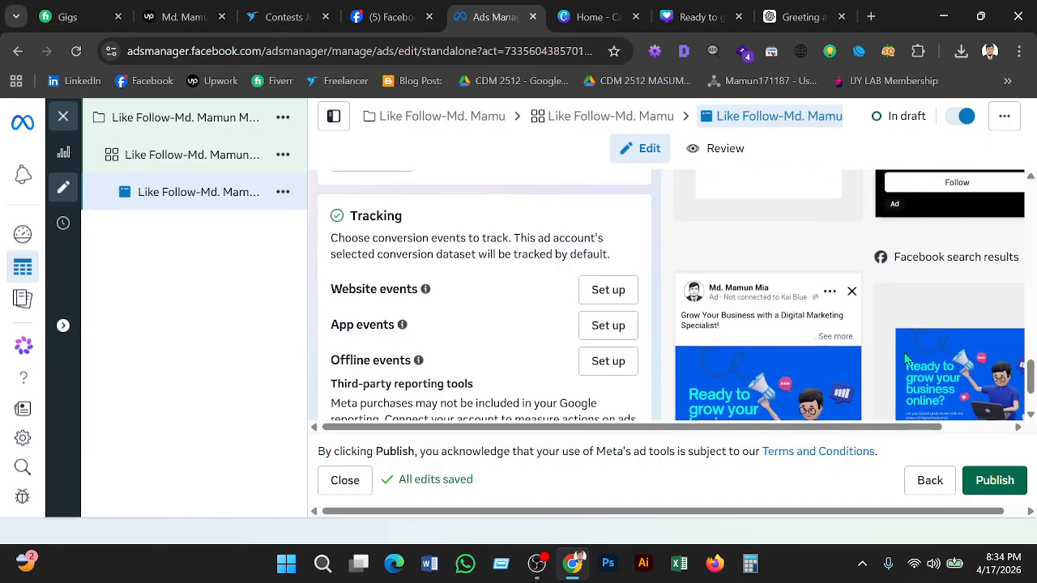
{"action": "scroll", "coordinate": [905, 360], "scroll_direction": "down", "scroll_amount": 2}
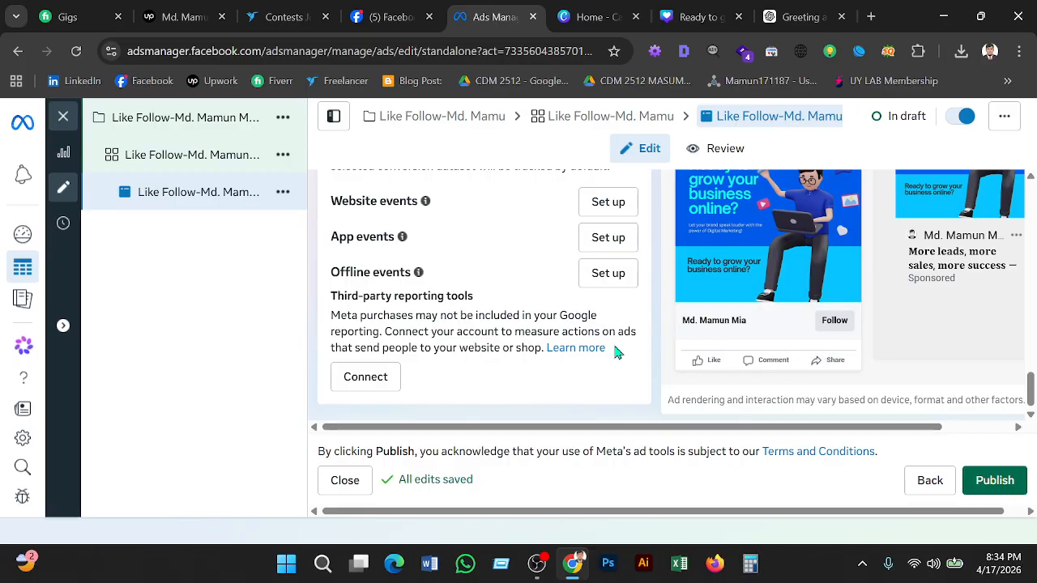
Step: Recheck the draft ad from its destination and creative through the primary text, creative testing and tracking sections
{"action": "scroll", "coordinate": [495, 346], "scroll_direction": "up", "scroll_amount": 15}
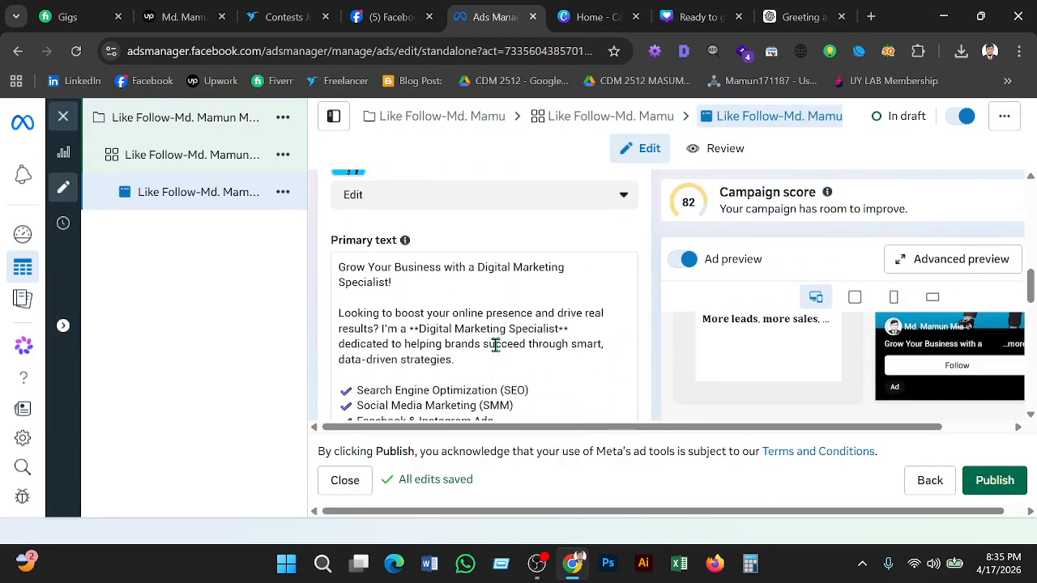
{"action": "scroll", "coordinate": [496, 346], "scroll_direction": "up", "scroll_amount": 3}
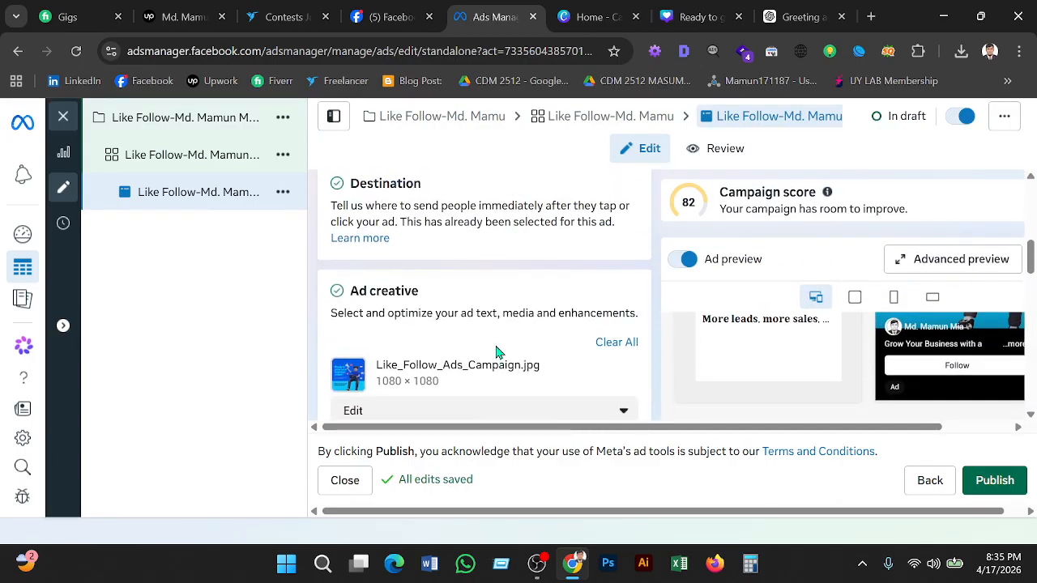
{"action": "scroll", "coordinate": [496, 348], "scroll_direction": "down", "scroll_amount": 5}
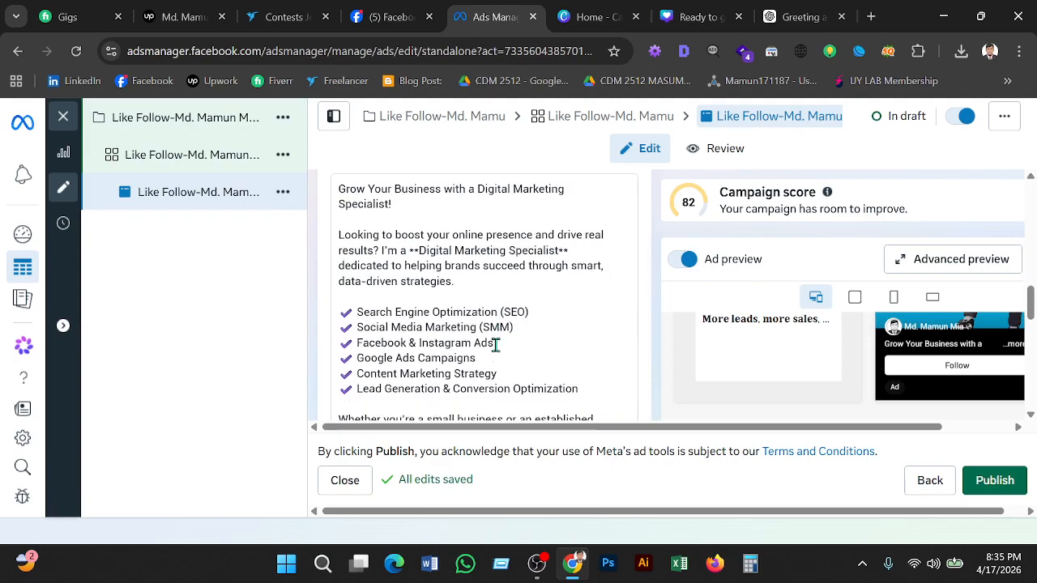
{"action": "scroll", "coordinate": [496, 345], "scroll_direction": "down", "scroll_amount": 5}
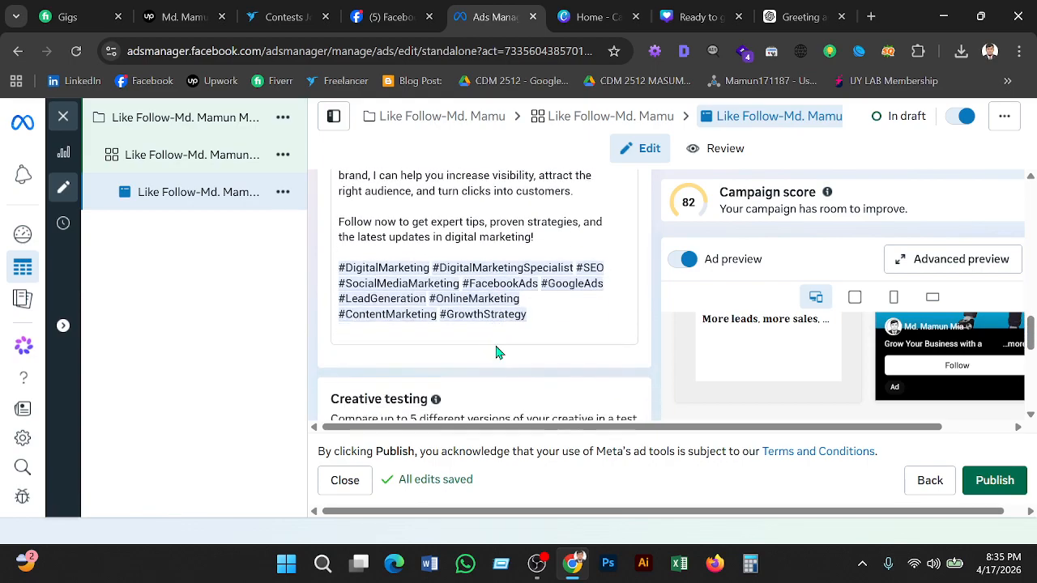
{"action": "scroll", "coordinate": [496, 351], "scroll_direction": "down", "scroll_amount": 2}
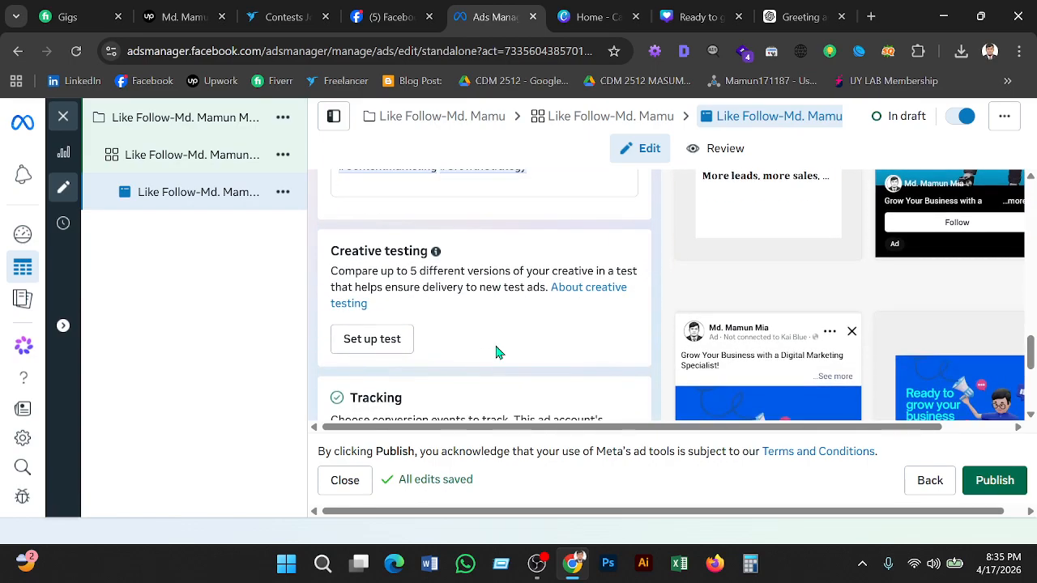
{"action": "scroll", "coordinate": [497, 352], "scroll_direction": "down", "scroll_amount": 3}
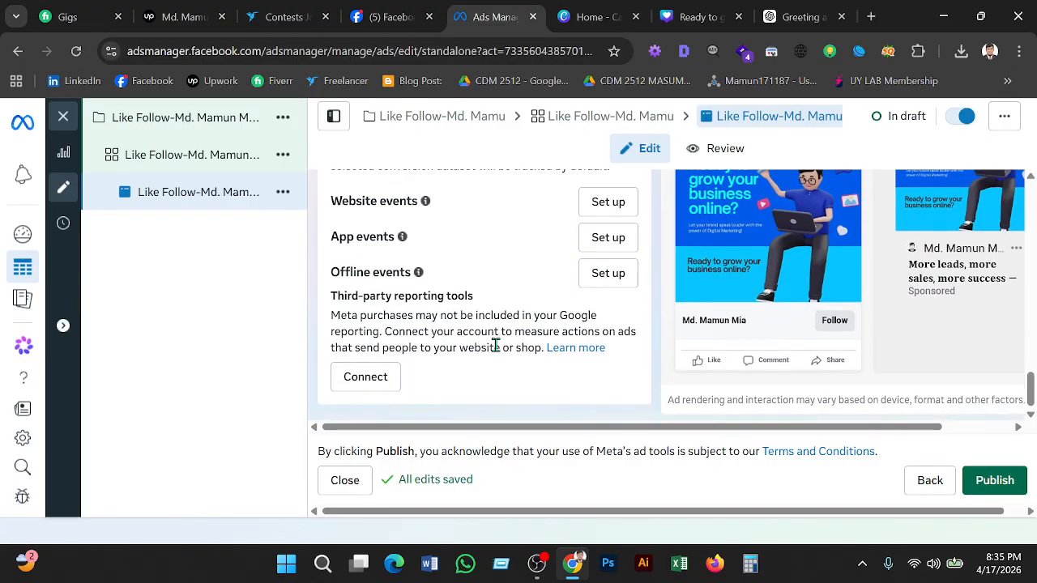
Step: Review the draft ad from tracking back up to the creative, setup and identity sections, and examine its Facebook Feed preview
{"action": "scroll", "coordinate": [496, 346], "scroll_direction": "up", "scroll_amount": 12}
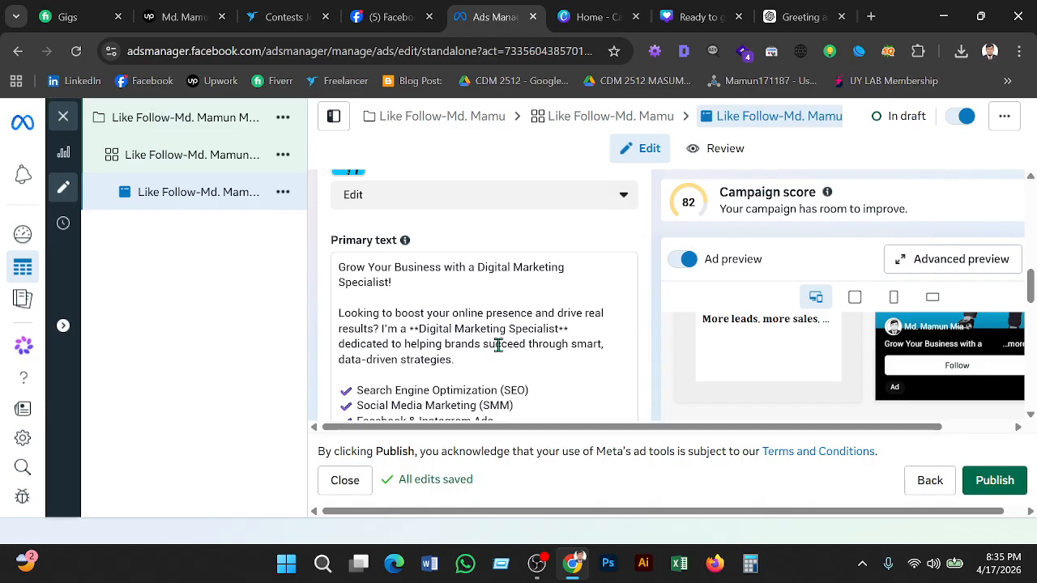
{"action": "scroll", "coordinate": [700, 221], "scroll_direction": "up", "scroll_amount": 2}
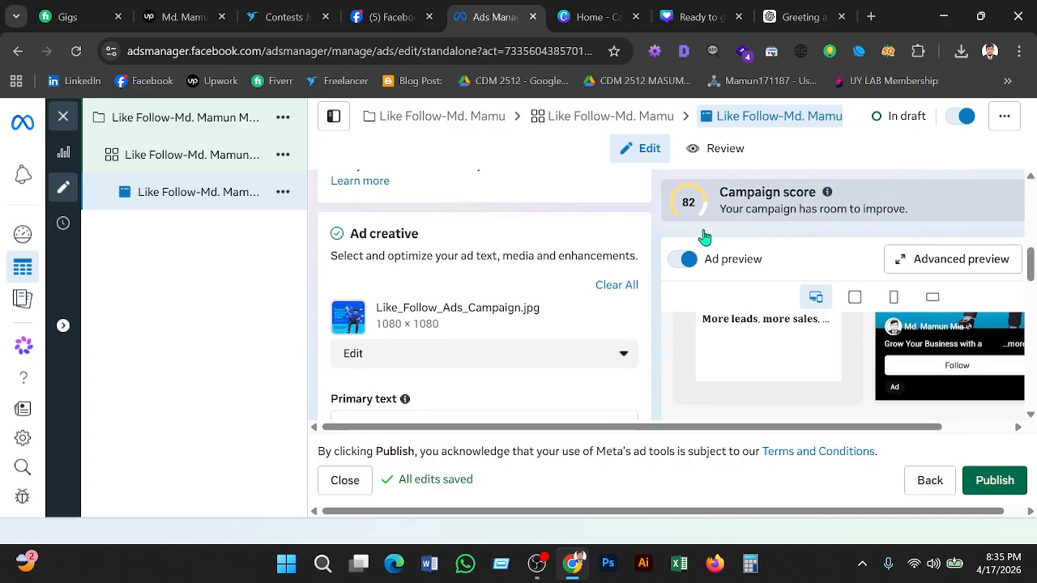
{"action": "scroll", "coordinate": [743, 338], "scroll_direction": "up", "scroll_amount": 3}
{"action": "scroll", "coordinate": [743, 336], "scroll_direction": "up", "scroll_amount": 2}
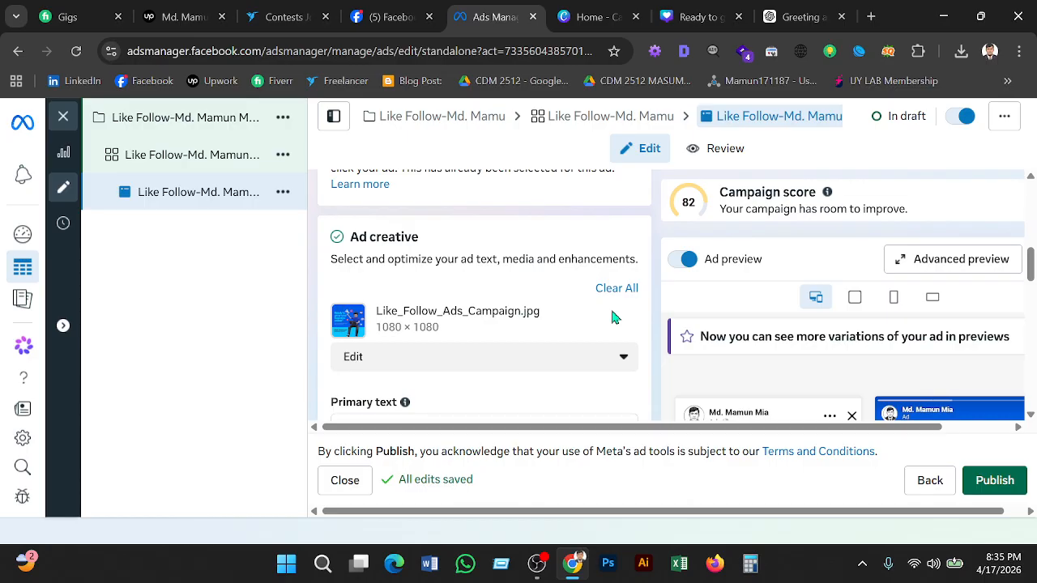
{"action": "scroll", "coordinate": [614, 317], "scroll_direction": "up", "scroll_amount": 5}
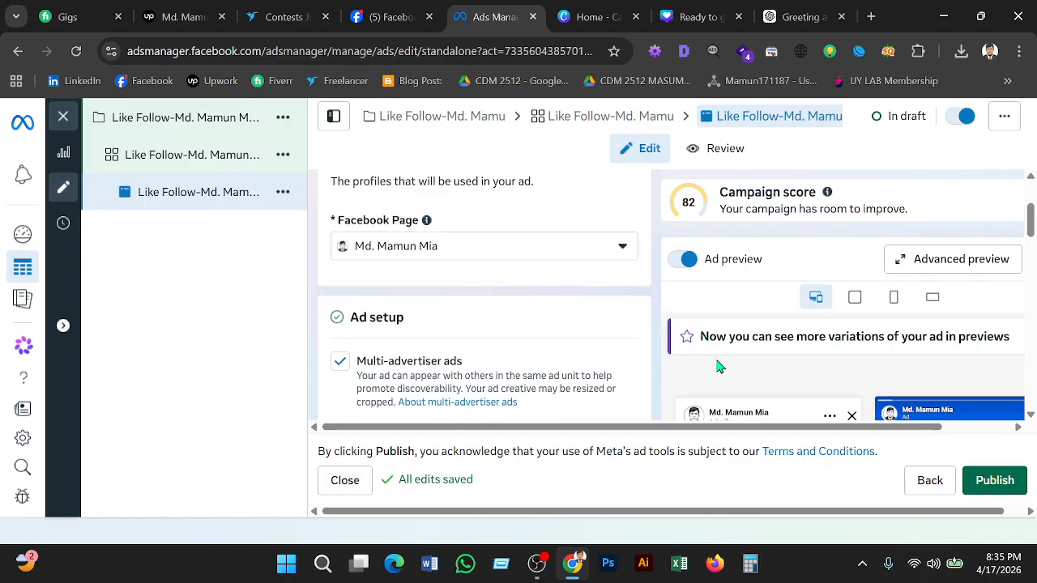
{"action": "mouse_move", "coordinate": [720, 377]}
{"action": "scroll", "coordinate": [718, 376], "scroll_direction": "down", "scroll_amount": 2}
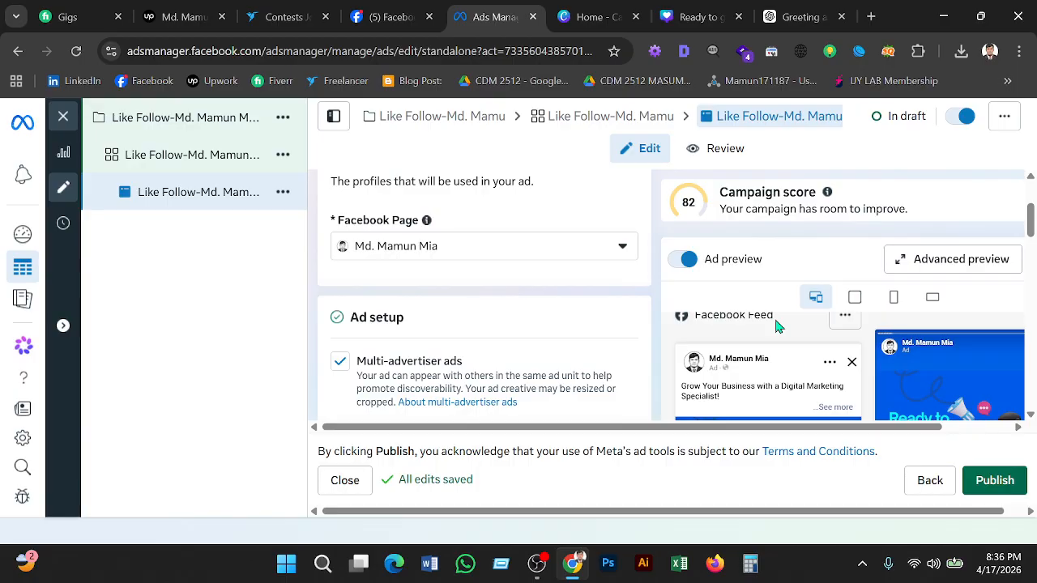
{"action": "scroll", "coordinate": [767, 359], "scroll_direction": "down", "scroll_amount": 2}
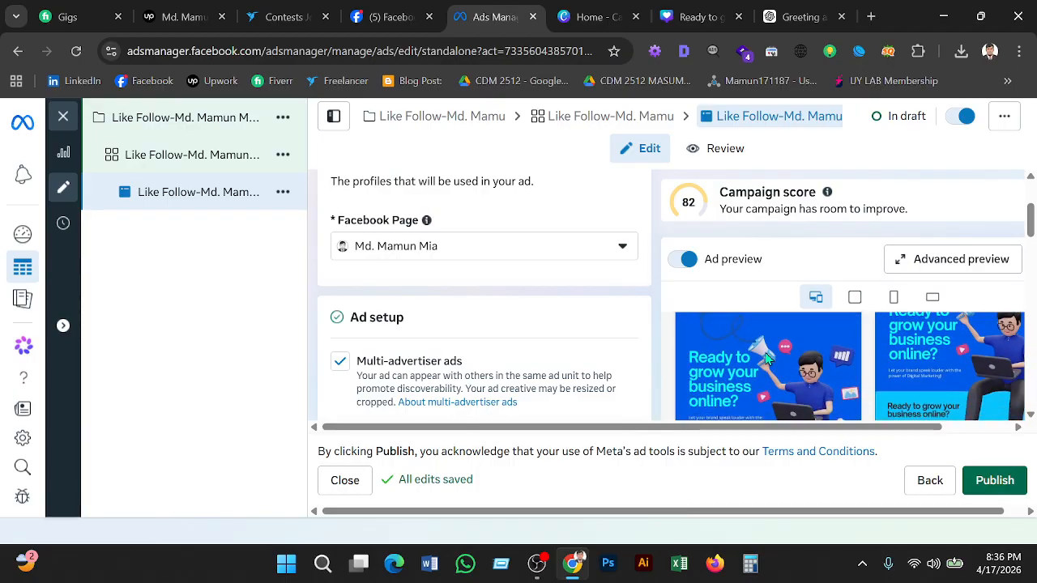
{"action": "scroll", "coordinate": [767, 359], "scroll_direction": "down", "scroll_amount": 4}
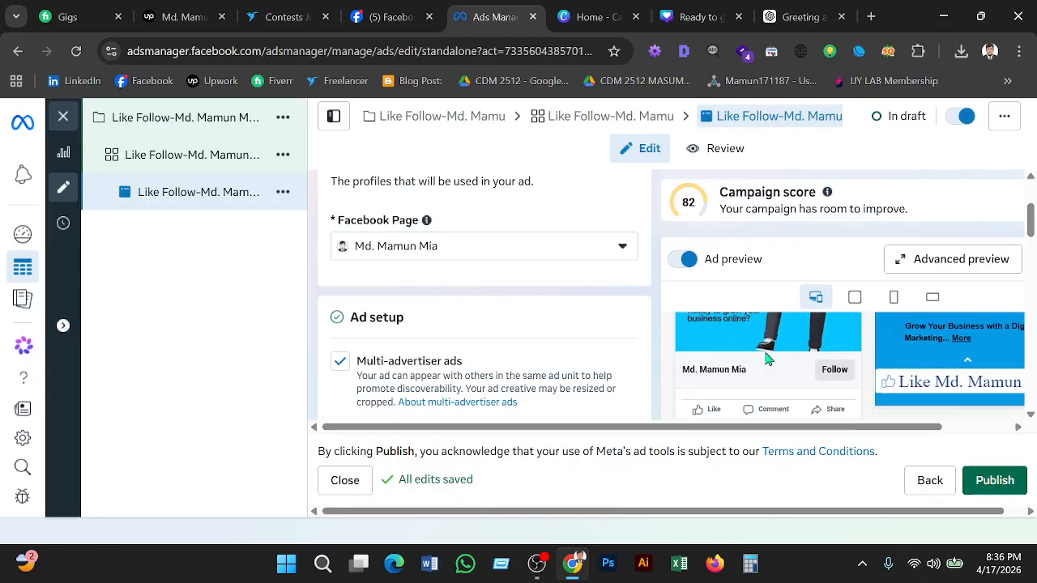
{"action": "scroll", "coordinate": [767, 359], "scroll_direction": "up", "scroll_amount": 5}
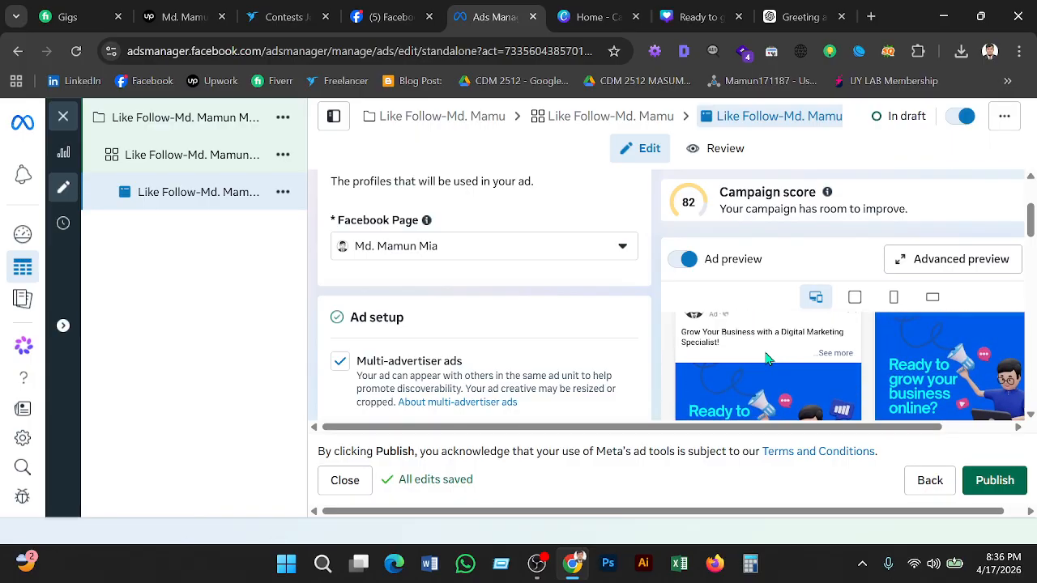
{"action": "scroll", "coordinate": [768, 359], "scroll_direction": "up", "scroll_amount": 2}
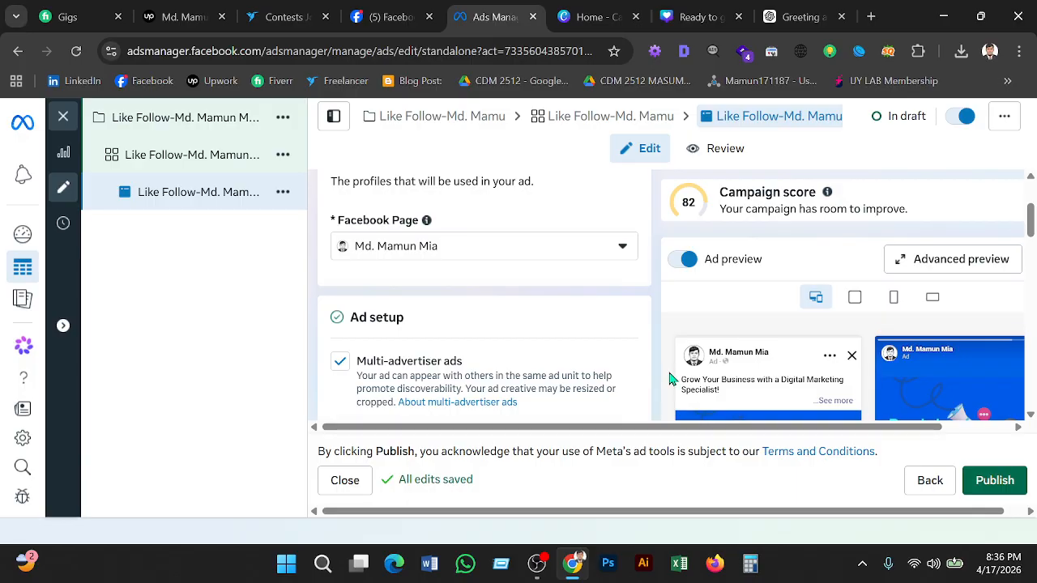
{"action": "scroll", "coordinate": [671, 379], "scroll_direction": "down", "scroll_amount": 1}
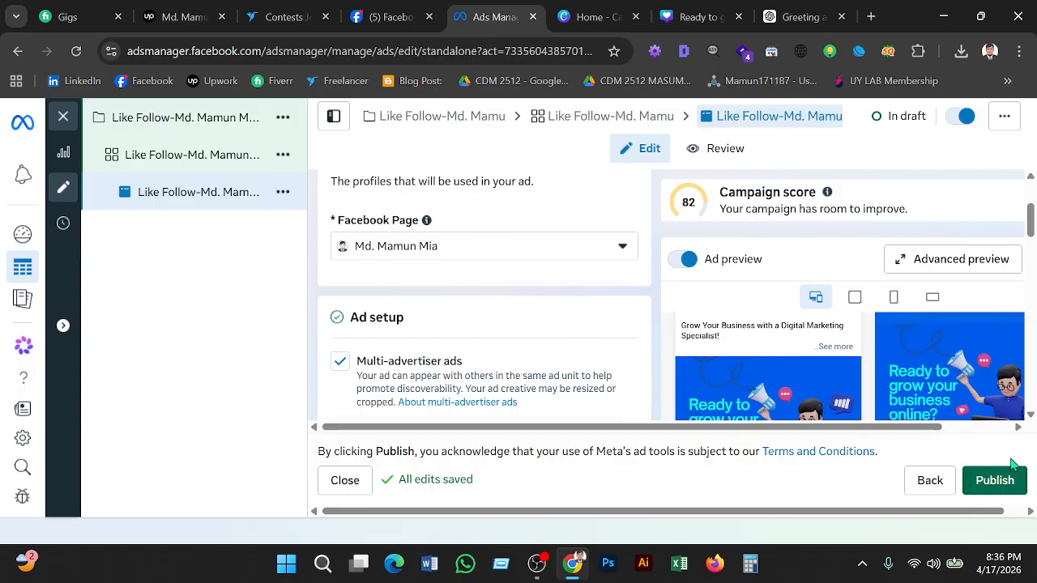
{"action": "scroll", "coordinate": [940, 389], "scroll_direction": "up", "scroll_amount": 1}
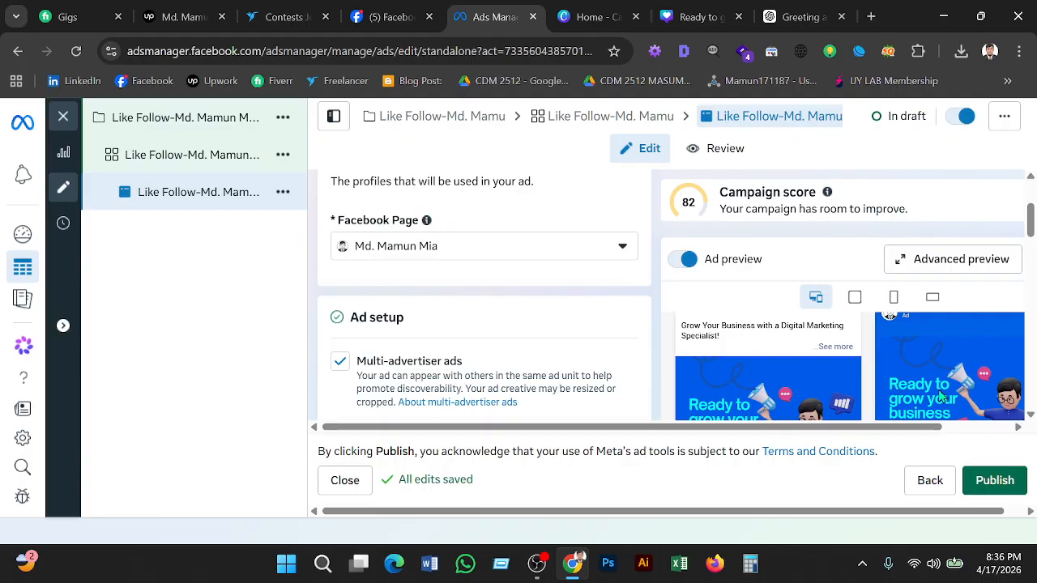
{"action": "scroll", "coordinate": [884, 405], "scroll_direction": "down", "scroll_amount": 1}
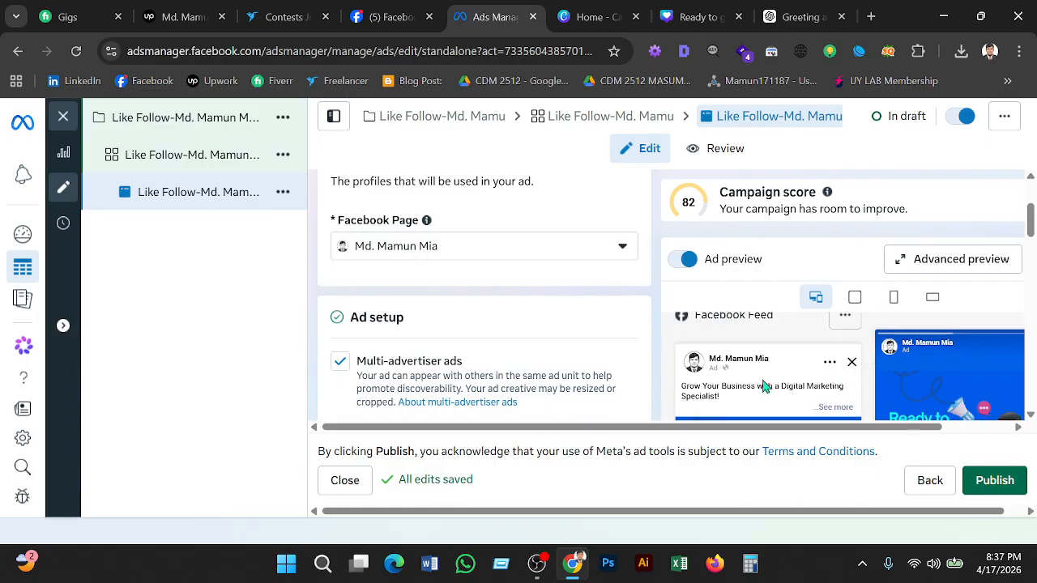
{"action": "scroll", "coordinate": [764, 386], "scroll_direction": "down", "scroll_amount": 1}
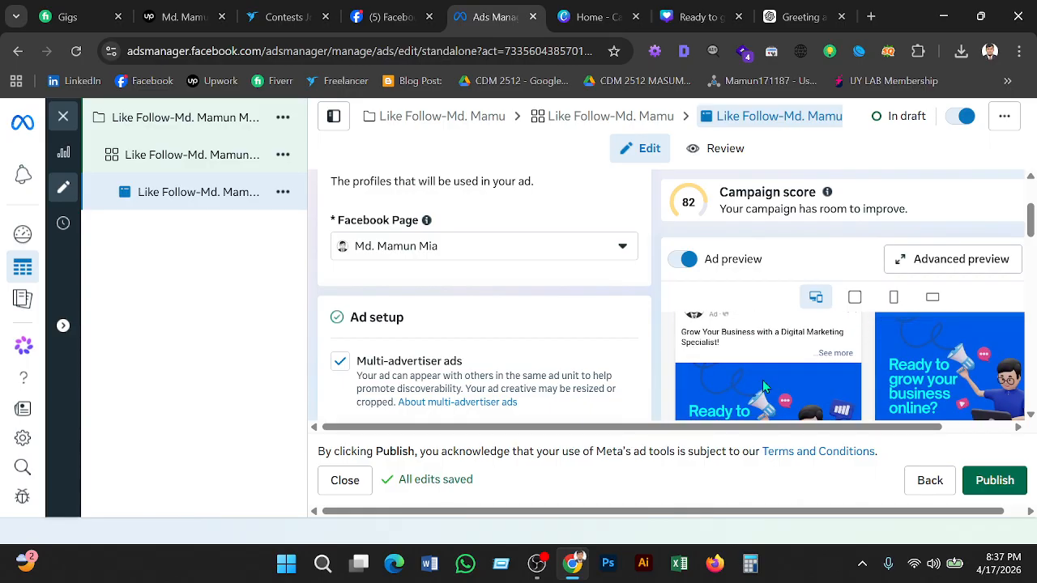
{"action": "scroll", "coordinate": [763, 383], "scroll_direction": "up", "scroll_amount": 1}
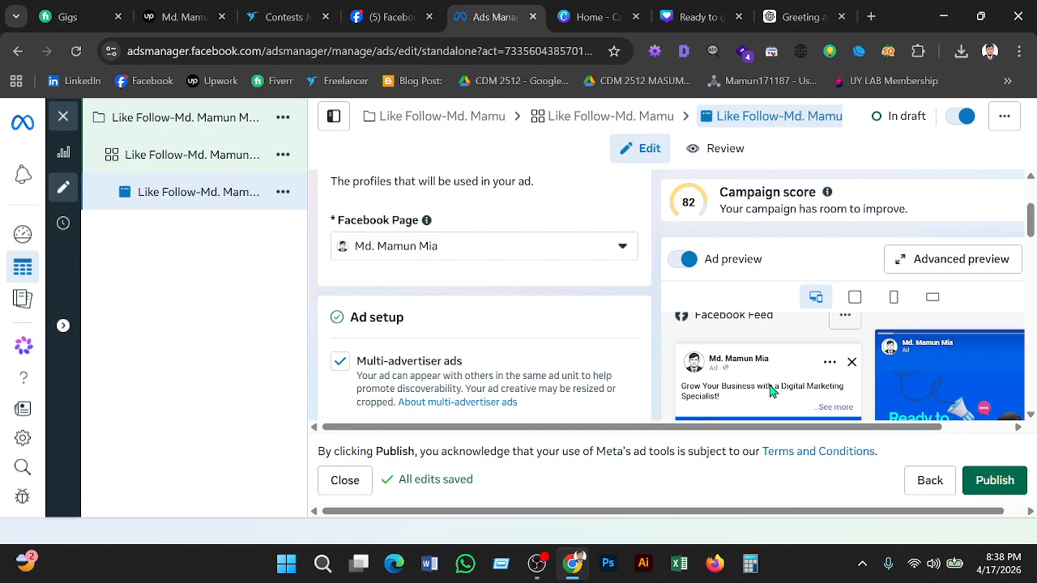
{"action": "scroll", "coordinate": [774, 389], "scroll_direction": "down", "scroll_amount": 1}
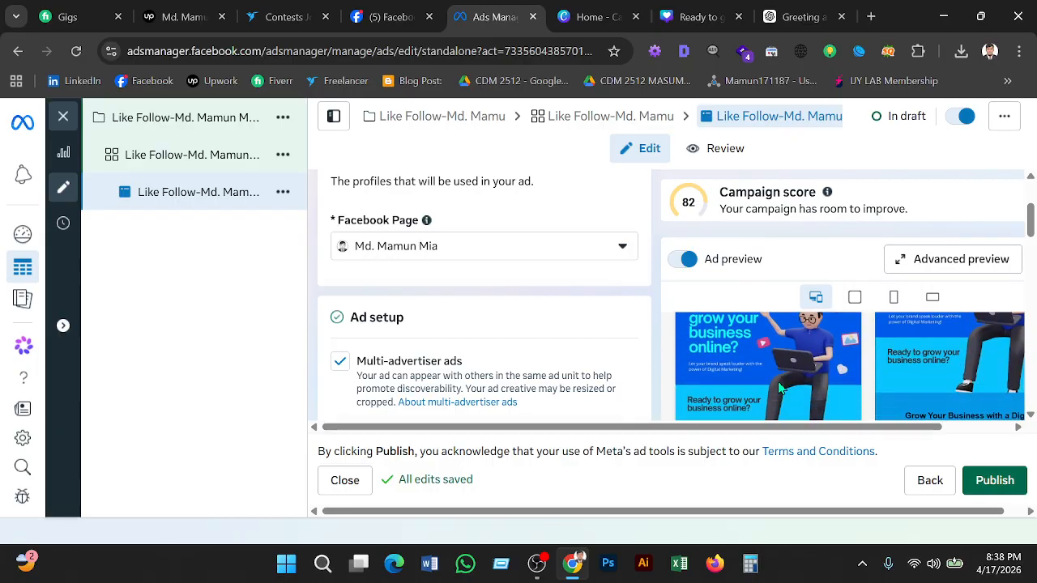
{"action": "scroll", "coordinate": [782, 388], "scroll_direction": "up", "scroll_amount": 2}
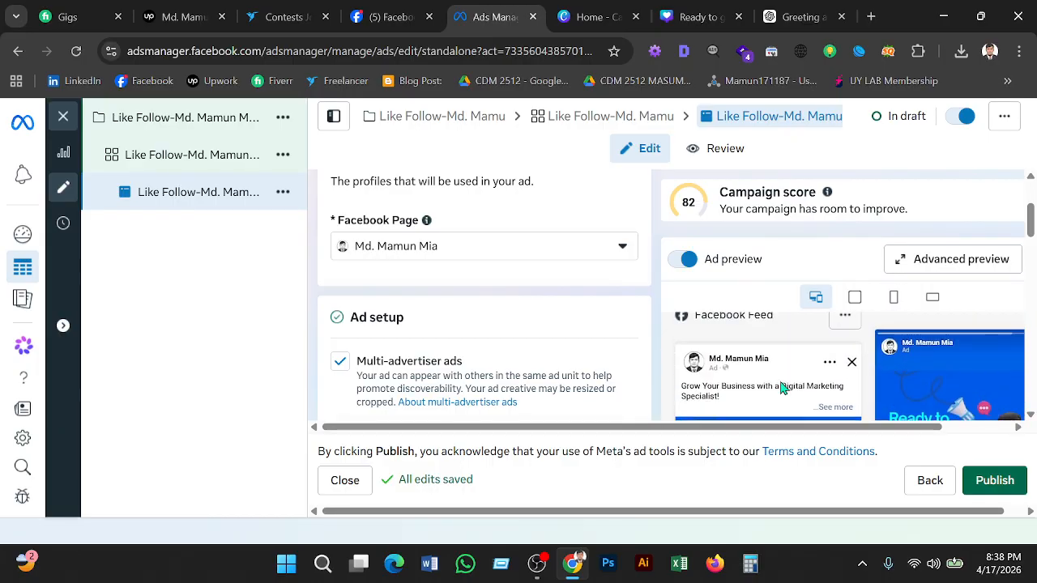
{"action": "scroll", "coordinate": [781, 388], "scroll_direction": "down", "scroll_amount": 1}
{"action": "scroll", "coordinate": [781, 388], "scroll_direction": "down", "scroll_amount": 1}
Step: Try to publish the ad and dismiss the payment method dialog without adding a card or PayPal
{"action": "left_click", "coordinate": [1010, 485]}
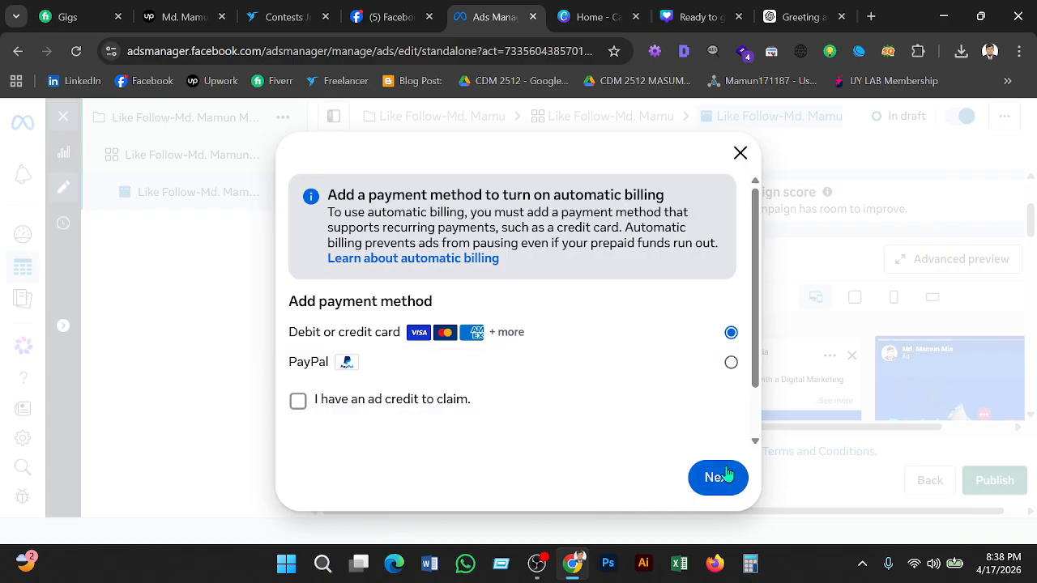
{"action": "left_click", "coordinate": [740, 154]}
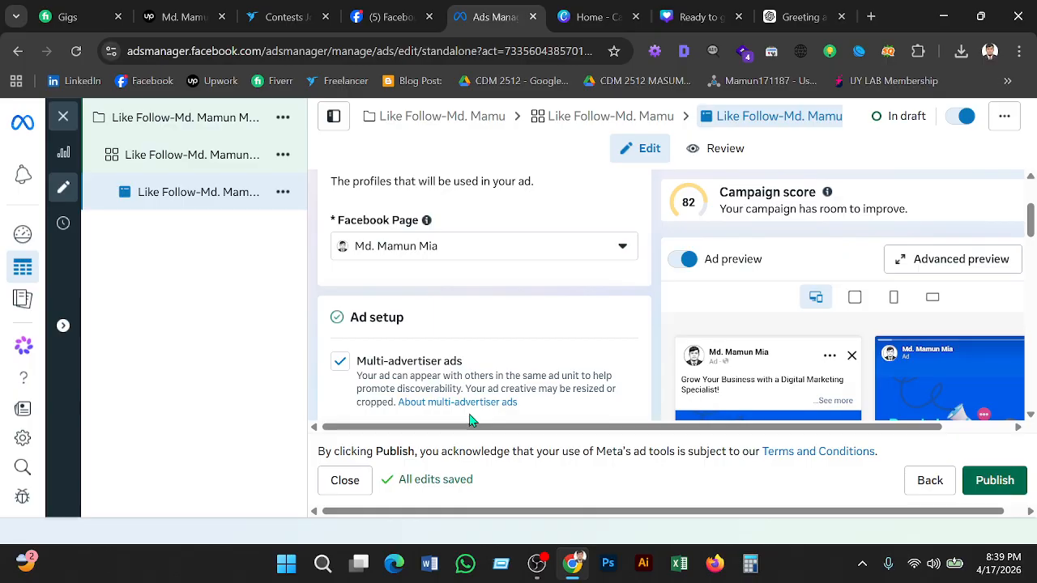
{"action": "scroll", "coordinate": [470, 420], "scroll_direction": "up", "scroll_amount": 1}
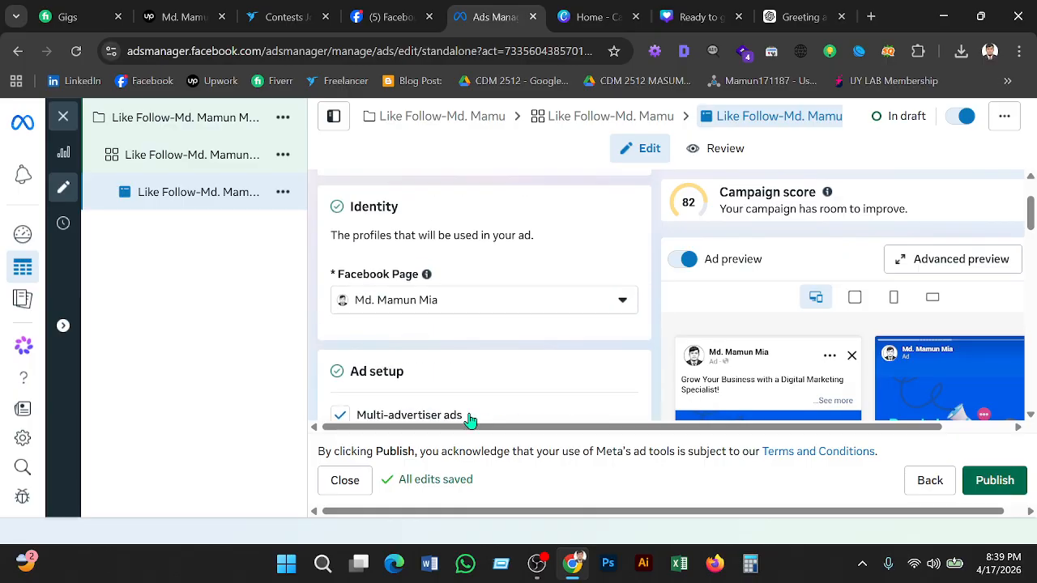